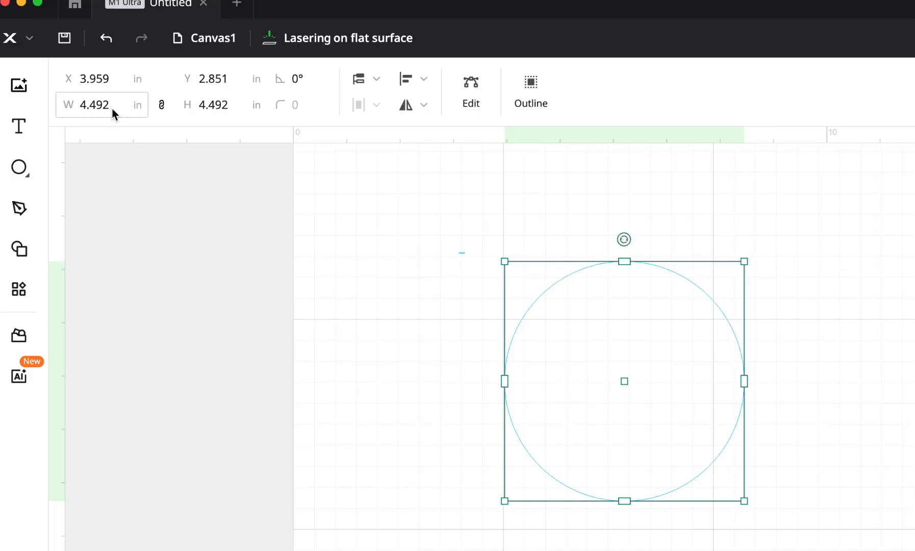
# - Set the circle's width to 3.5 in, keeping the aspect ratio locked
pyautogui.moveTo(112, 114); pyautogui.dragTo(88, 113)
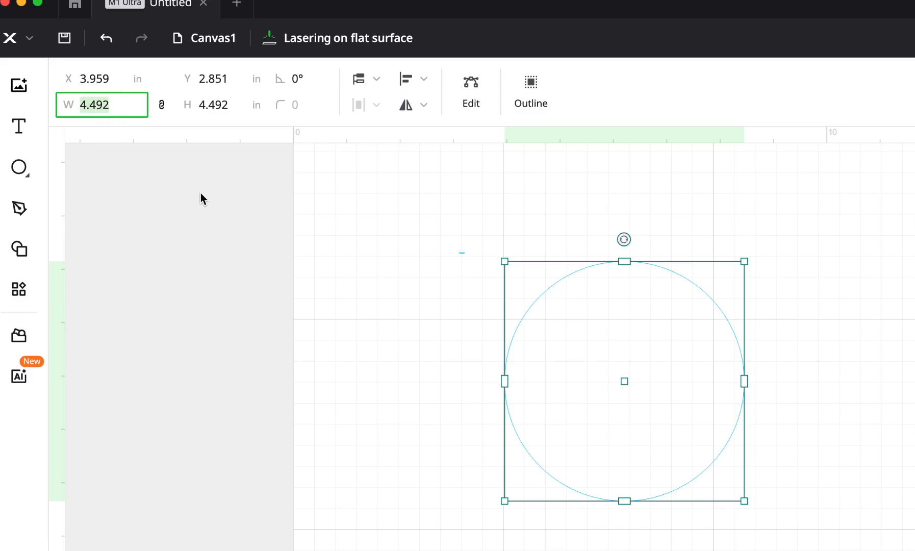
pyautogui.write('3.5')
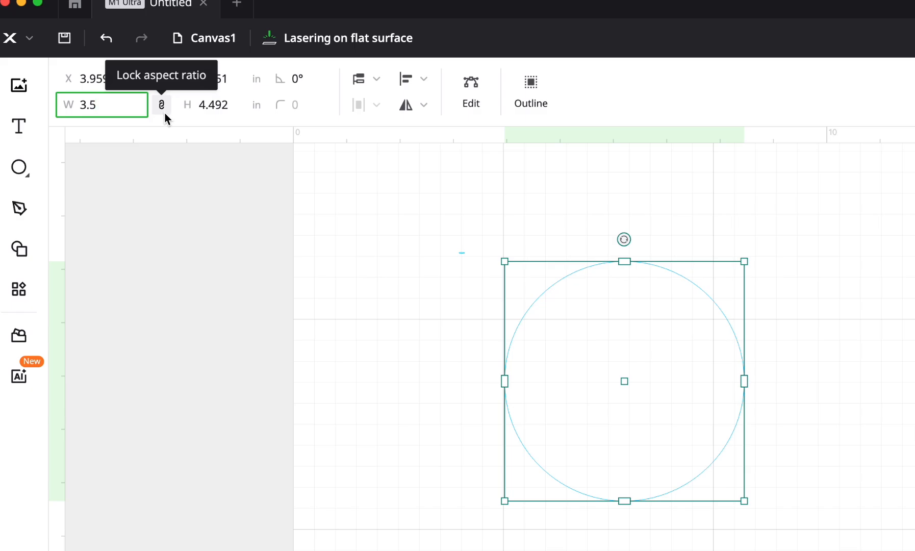
pyautogui.press('Return')
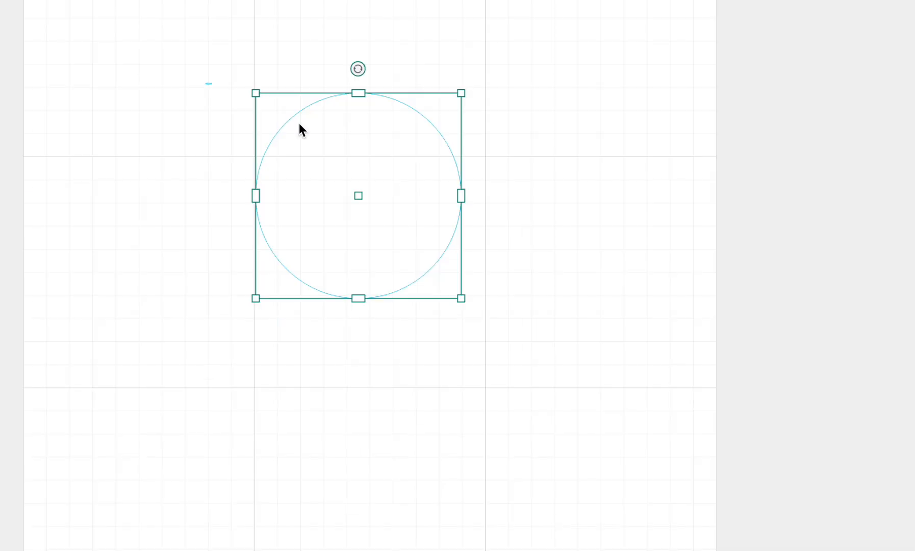
# - Duplicate the circle with copy and paste, and place the copy beside the original, clear of its edge
pyautogui.rightClick(293, 116)
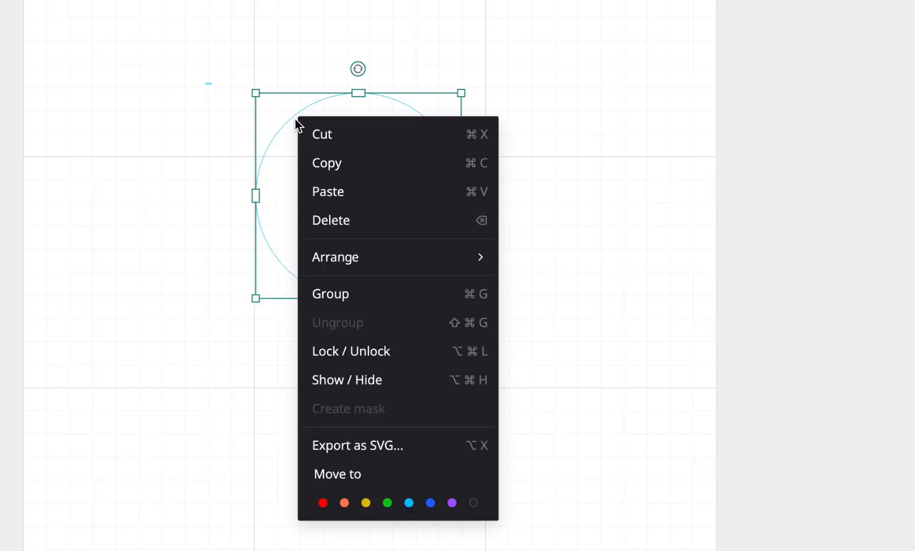
pyautogui.click(328, 162)
pyautogui.rightClick(340, 189)
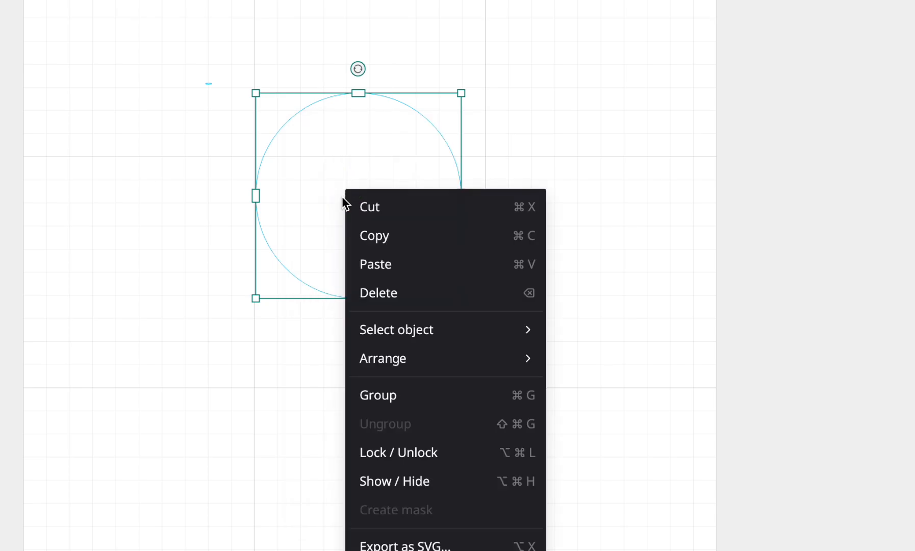
pyautogui.click(391, 265)
pyautogui.moveTo(545, 329); pyautogui.dragTo(686, 236)
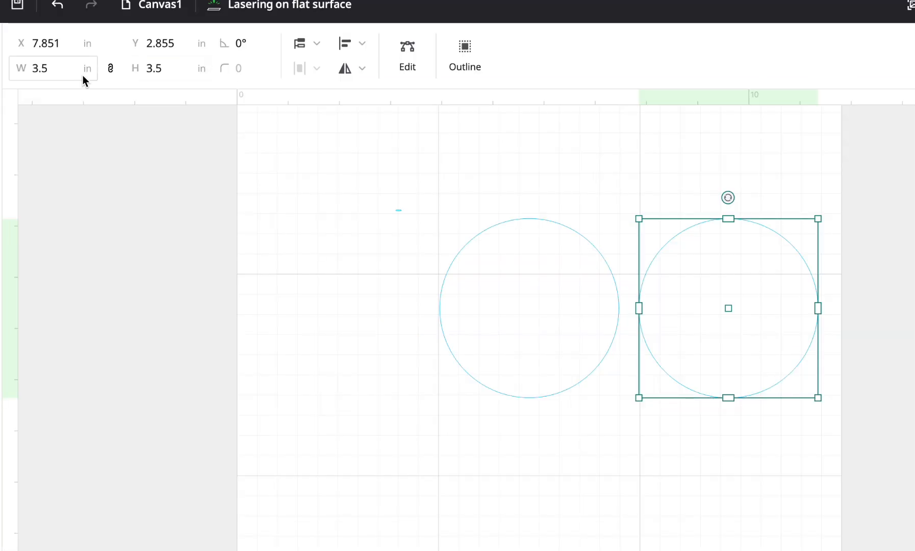
# - Set the copied circle's width to 3 in, keeping its proportions
pyautogui.click(69, 75)
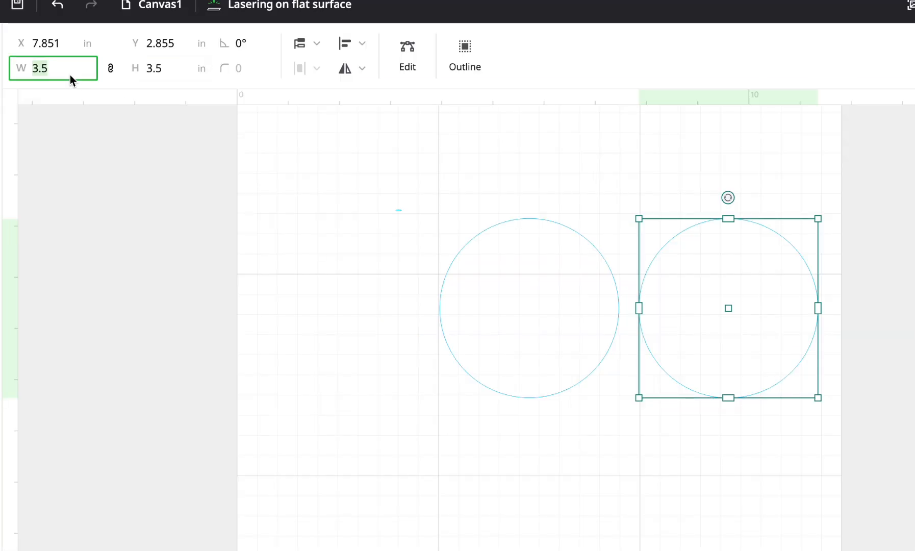
pyautogui.write('3')
pyautogui.press('Return')
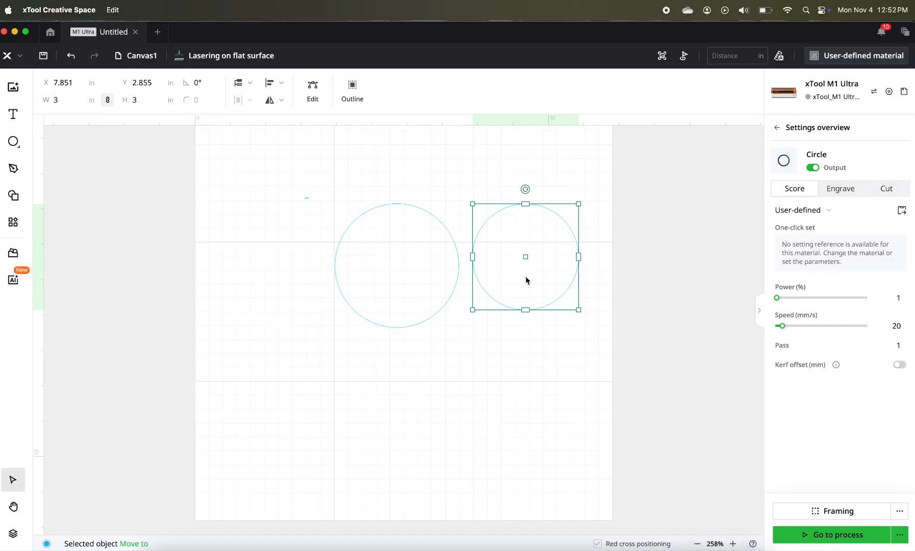
# - Move the 3.5 in circle up slightly to about Y 2.61 in and set both circles to Cut
pyautogui.moveTo(372, 205); pyautogui.dragTo(374, 198)
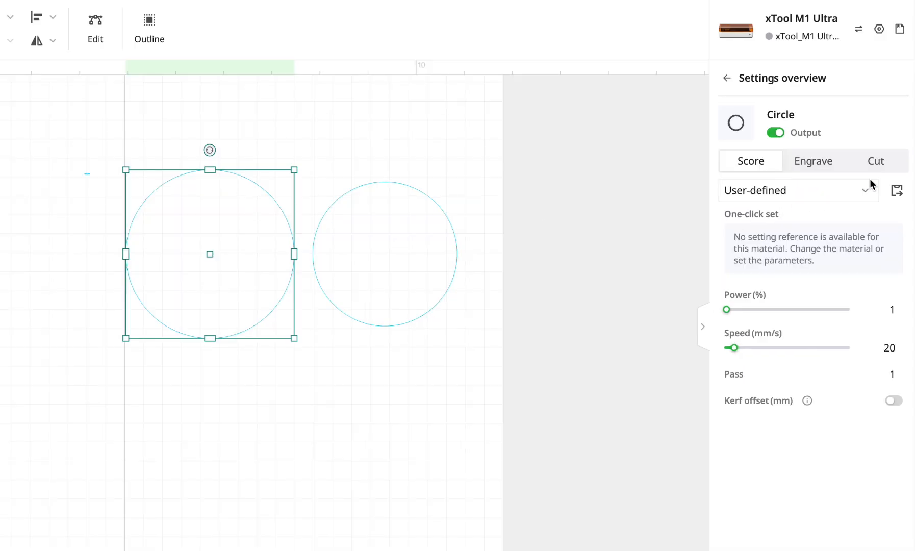
pyautogui.click(876, 161)
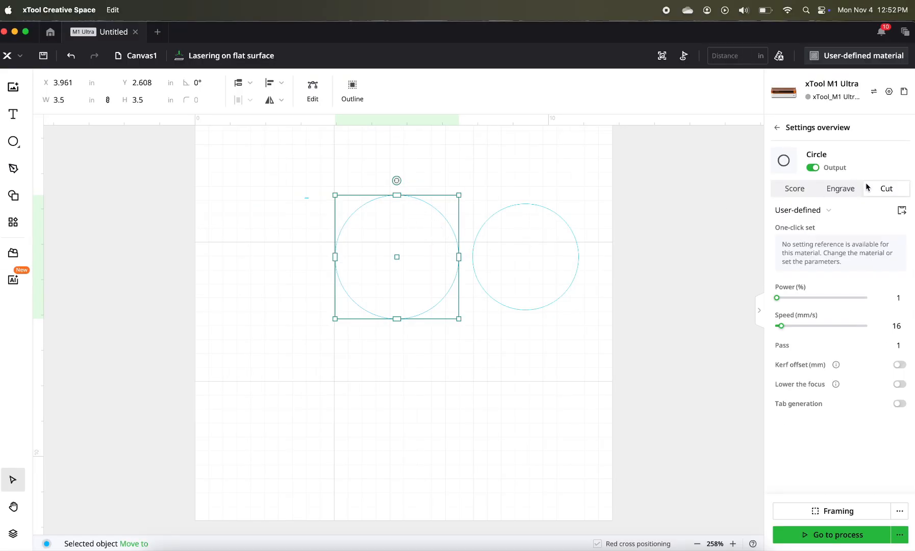
pyautogui.click(557, 216)
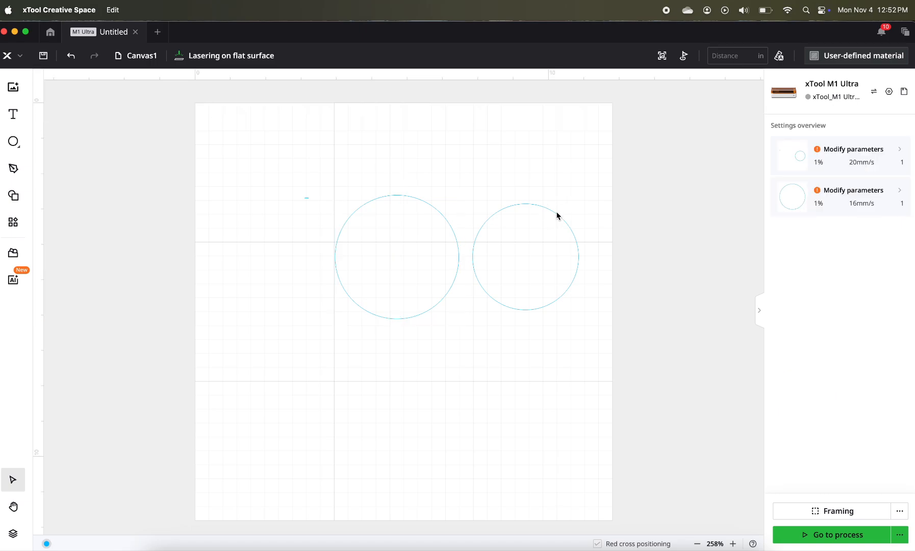
pyautogui.click(557, 216)
pyautogui.click(888, 189)
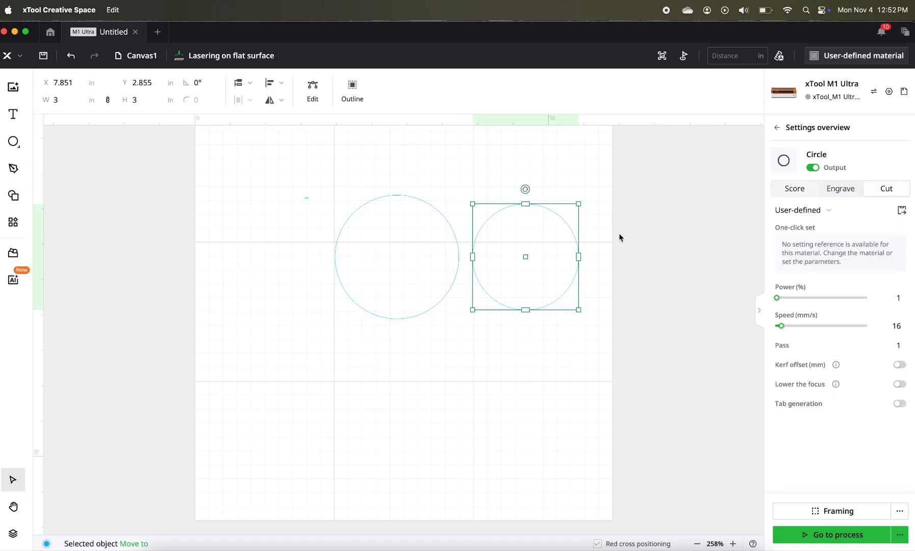
# - Move the 3 in circle inside the 3.5 in circle and align both circles on their centers
pyautogui.moveTo(571, 271); pyautogui.dragTo(445, 285)
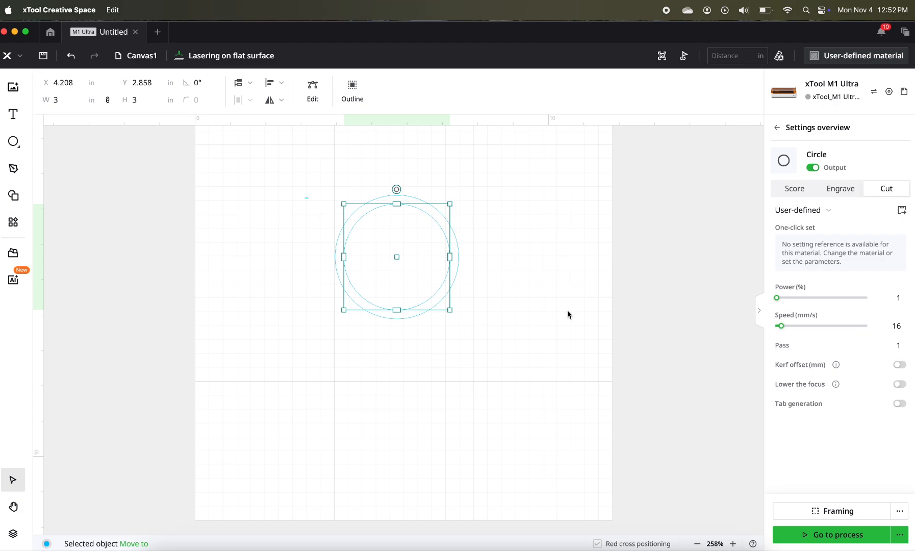
pyautogui.moveTo(353, 176); pyautogui.dragTo(476, 334)
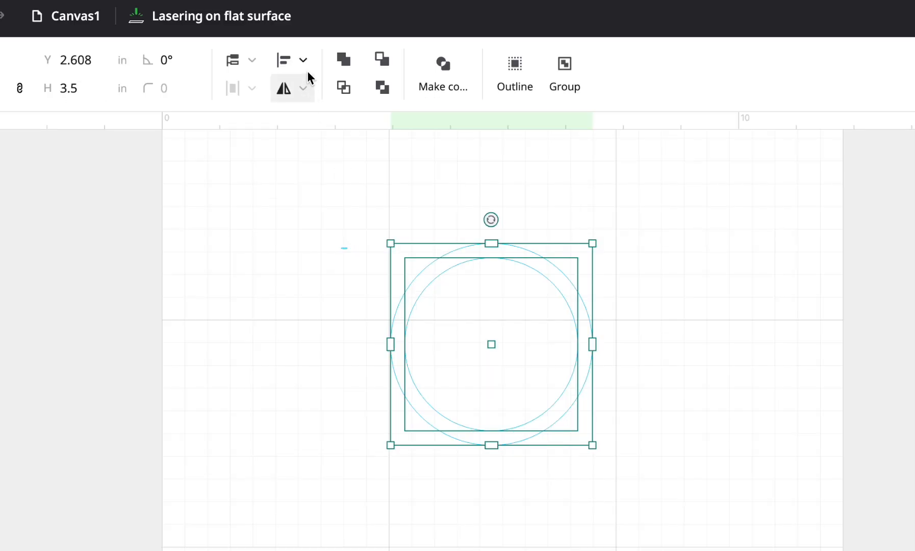
pyautogui.click(304, 65)
pyautogui.click(276, 265)
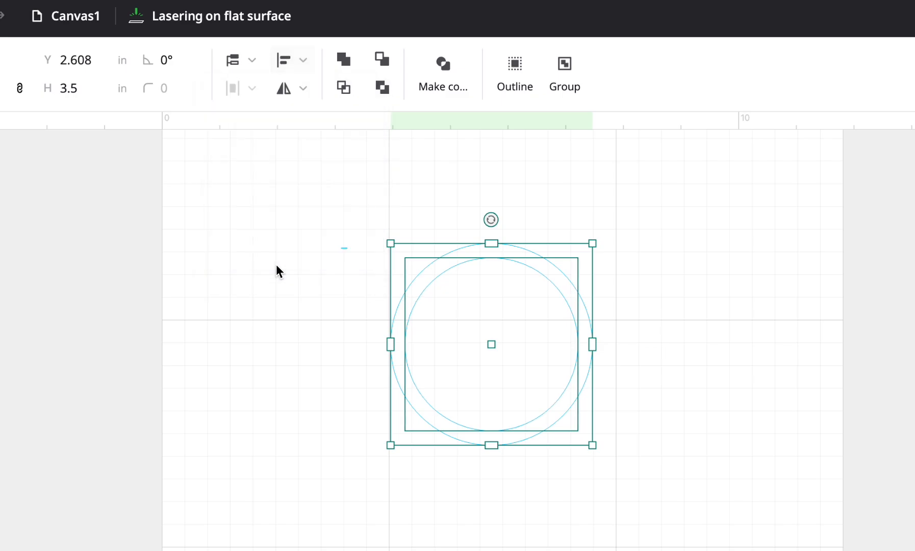
# - Subtract the small circle from the large one, and set the resulting ring, moved to about X 3.45, Y 3.36 in, to Engrave
pyautogui.click(383, 60)
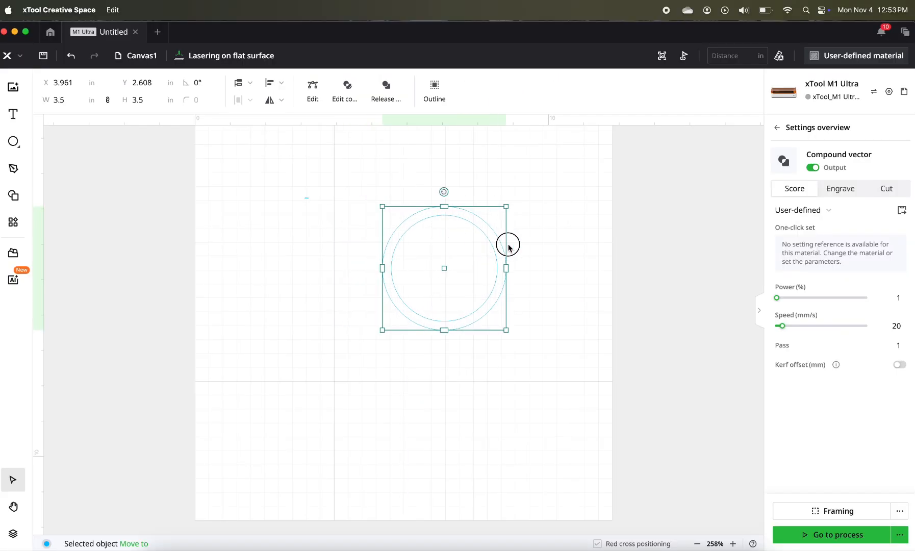
pyautogui.moveTo(508, 247); pyautogui.dragTo(443, 262)
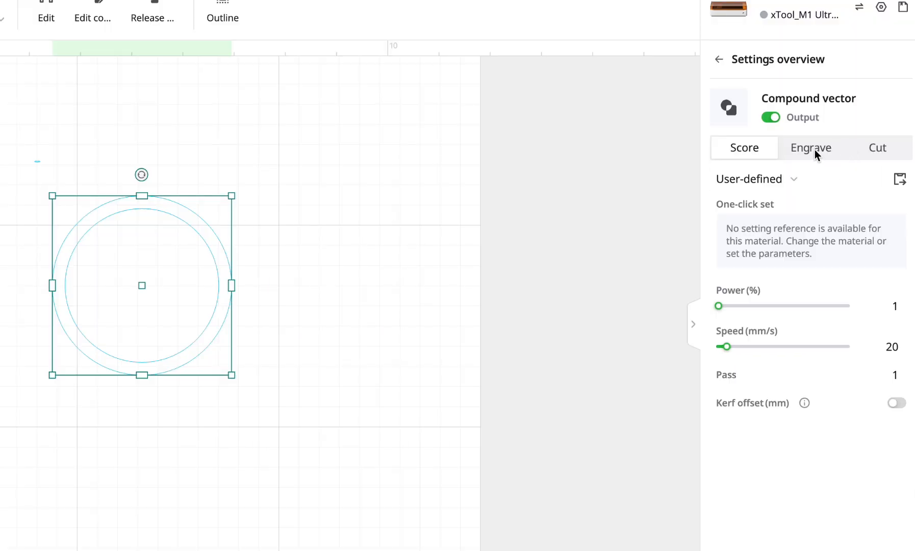
pyautogui.click(814, 152)
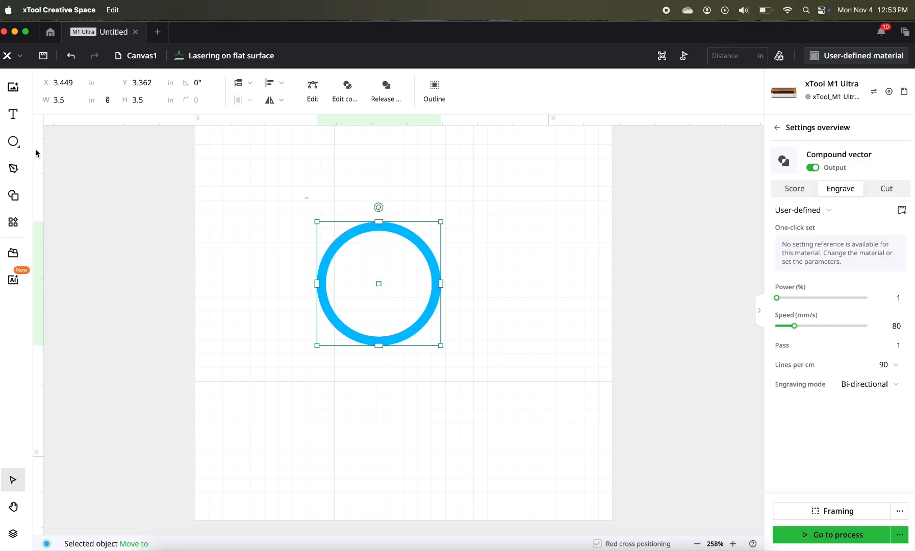
# - Draw a horizontal rectangle about 5.4 in wide and 1.0 in high across the middle of the ring
pyautogui.moveTo(16, 144)
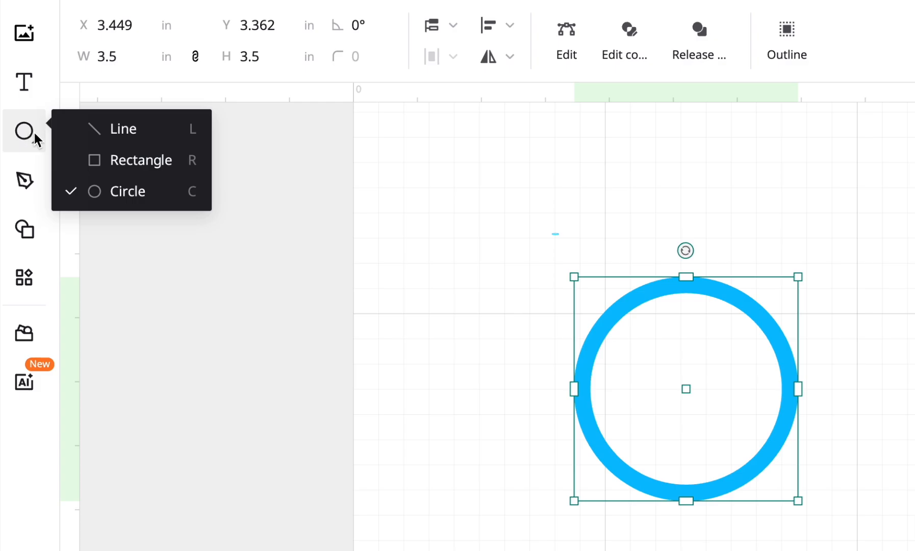
pyautogui.click(121, 163)
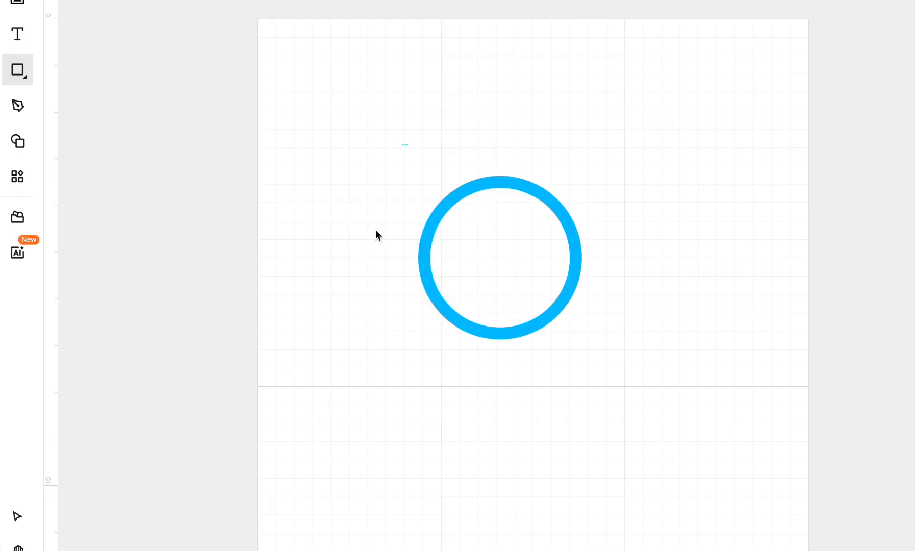
pyautogui.moveTo(516, 351); pyautogui.dragTo(800, 392)
pyautogui.moveTo(584, 261); pyautogui.dragTo(629, 279)
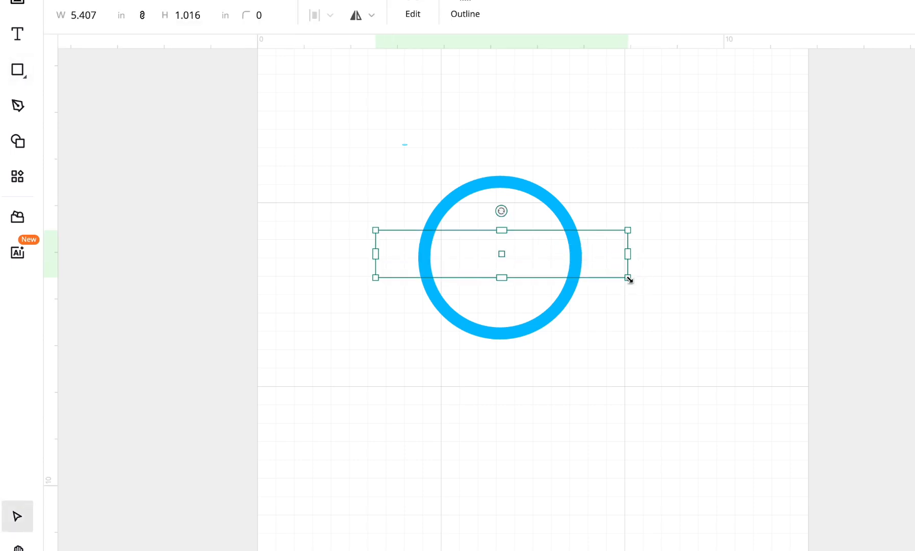
# - Create an outline around the rectangle with an offset distance of 0.04 in
pyautogui.scroll(2, 339, 244)
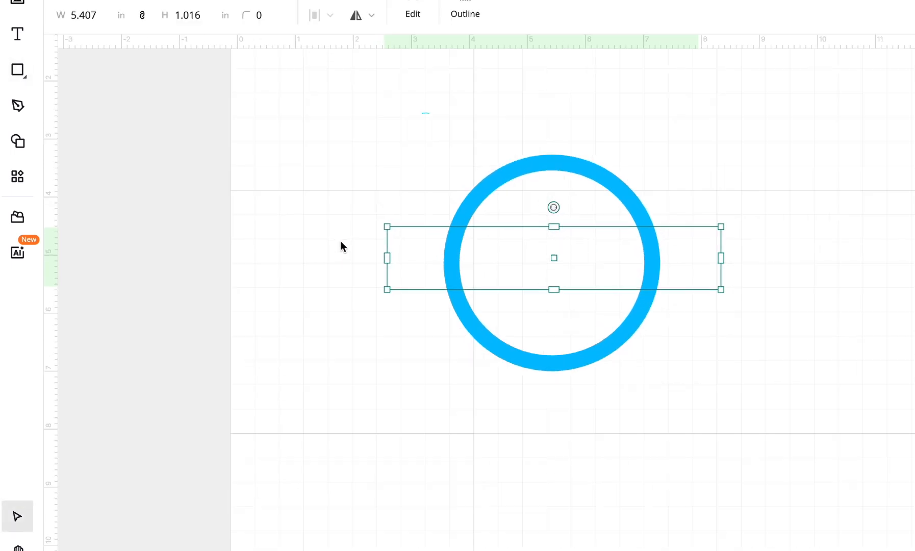
pyautogui.scroll(5, 341, 241)
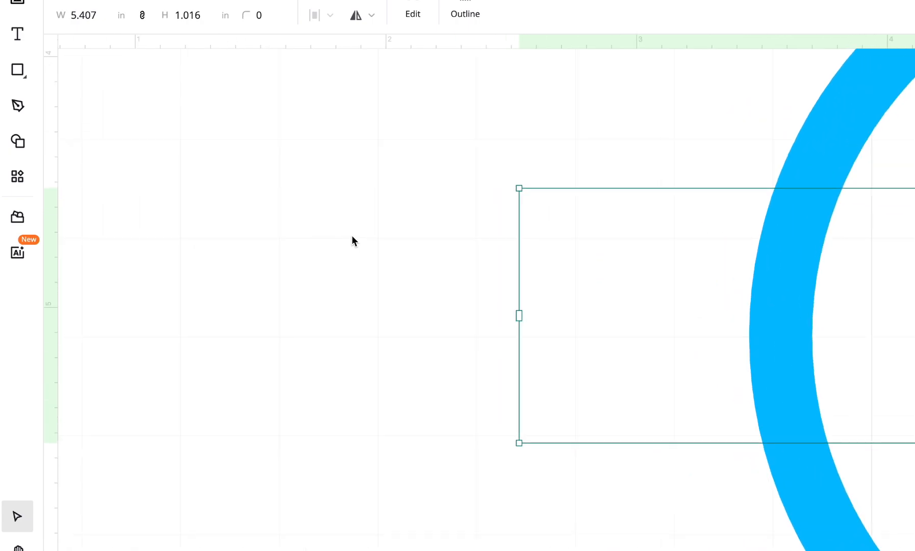
pyautogui.click(630, 144)
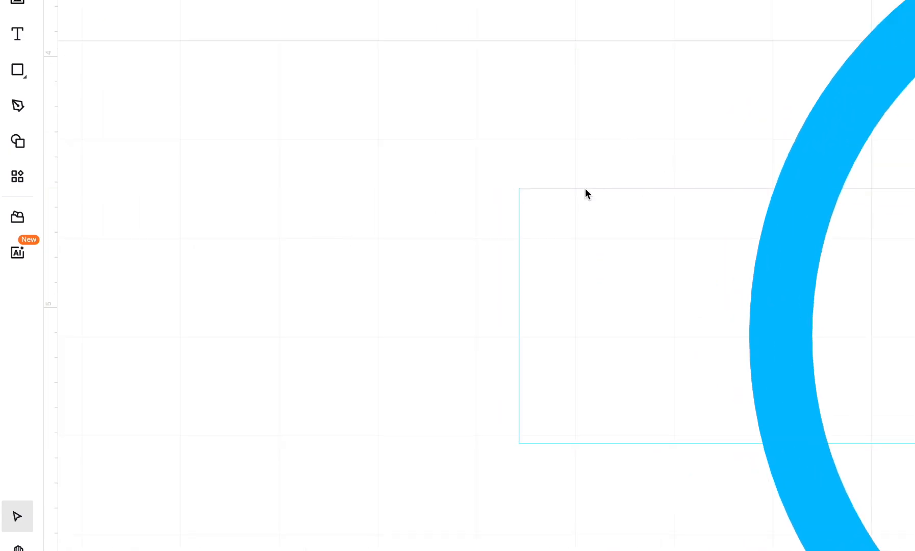
pyautogui.click(518, 207)
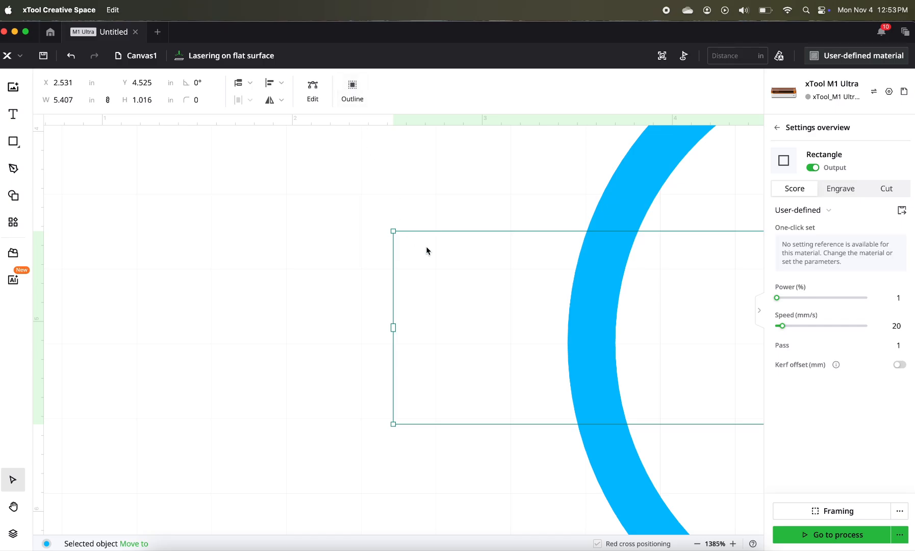
pyautogui.click(353, 87)
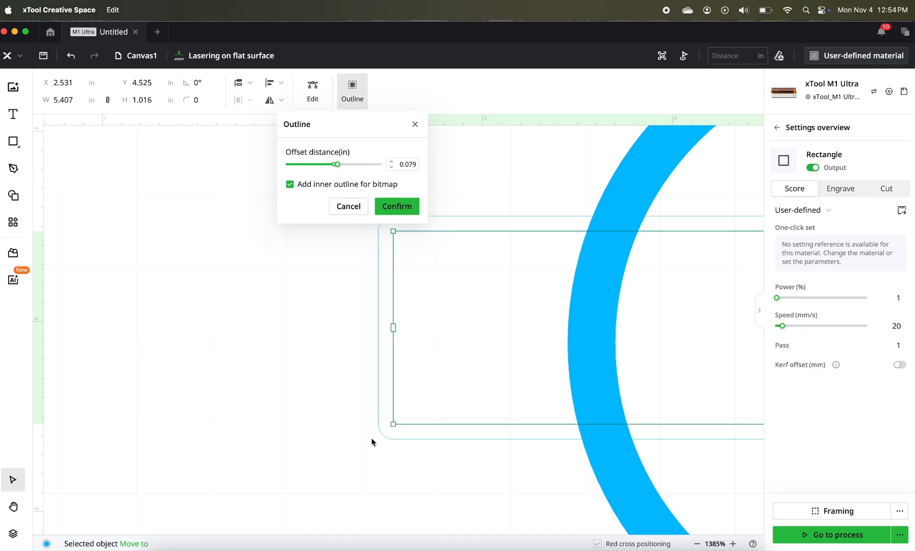
pyautogui.moveTo(336, 164); pyautogui.dragTo(347, 165)
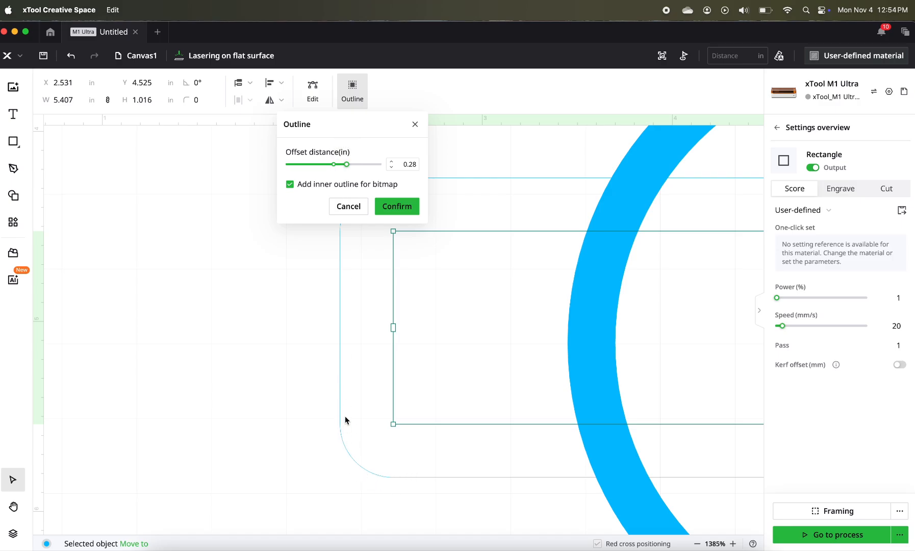
pyautogui.moveTo(345, 165); pyautogui.dragTo(339, 164)
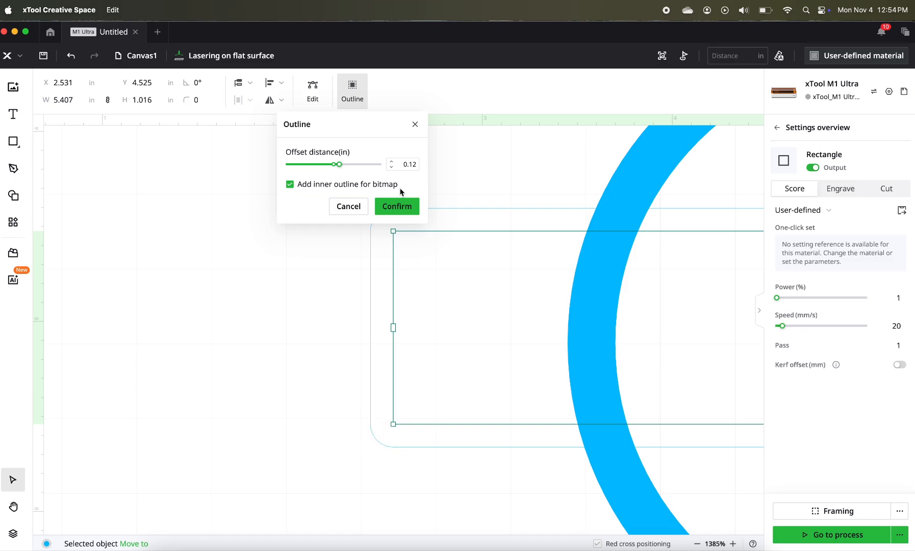
pyautogui.click(411, 165)
pyautogui.doubleClick(411, 164)
pyautogui.write('.04')
pyautogui.press('Return')
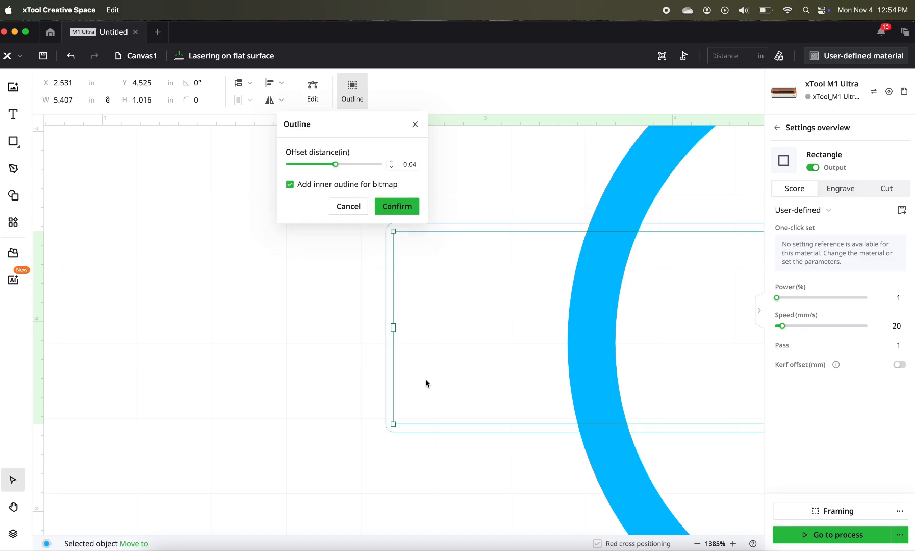
pyautogui.click(392, 206)
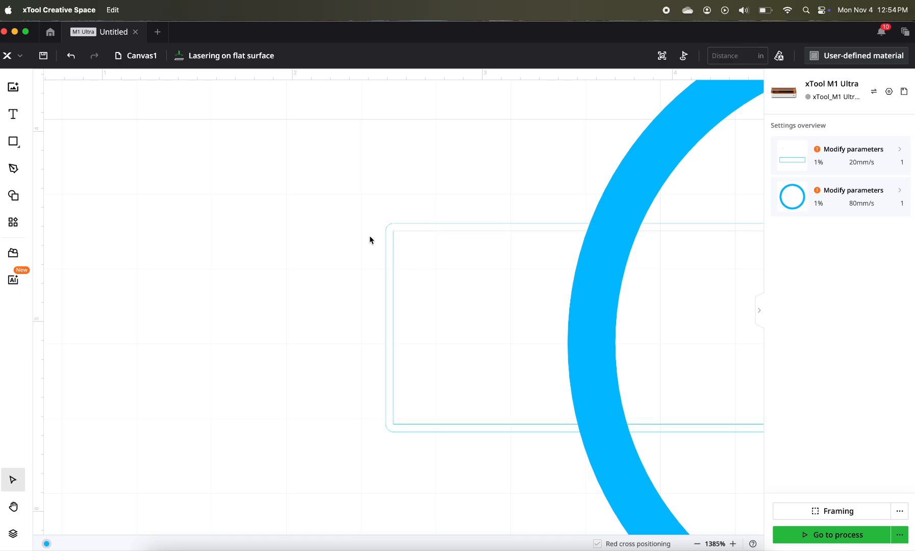
# - Delete the original rectangle inside the outline and select the remaining rounded outline across the ring
pyautogui.click(393, 270)
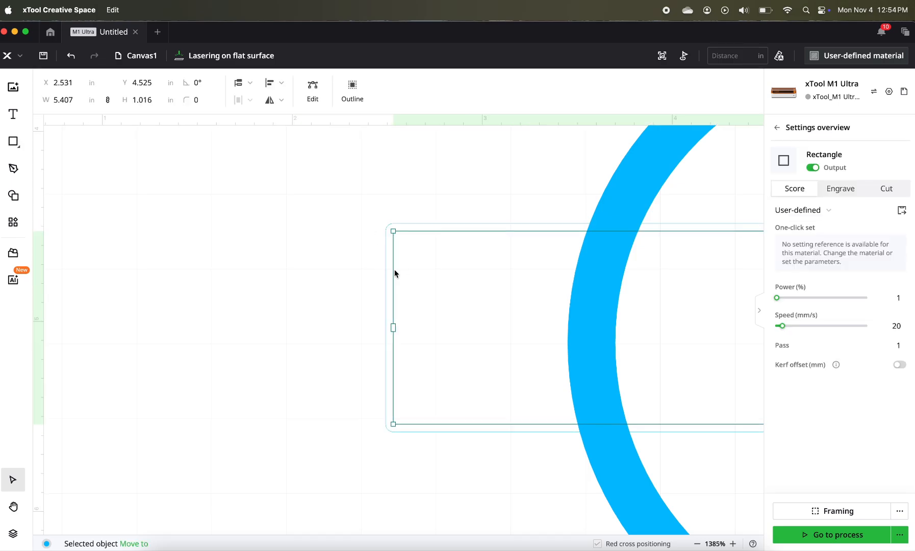
pyautogui.press('Escape')
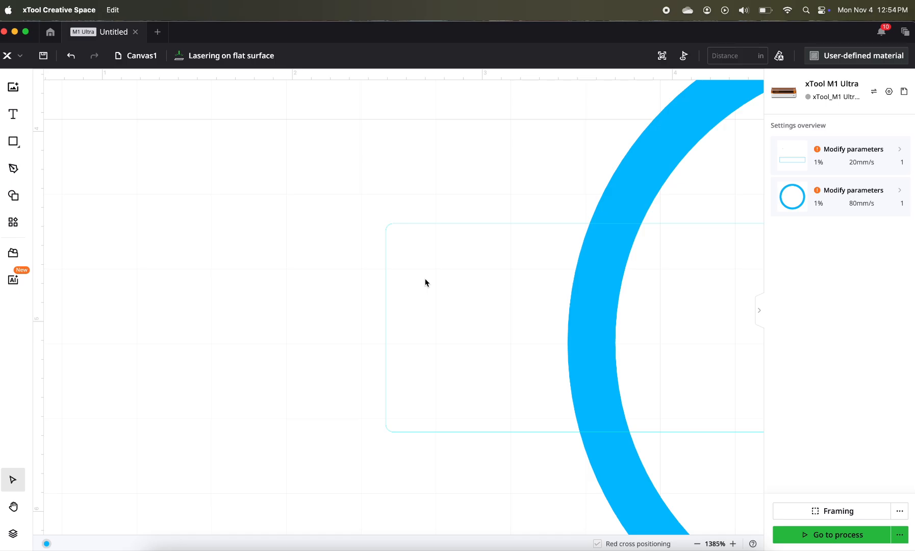
pyautogui.scroll(-5, 426, 282)
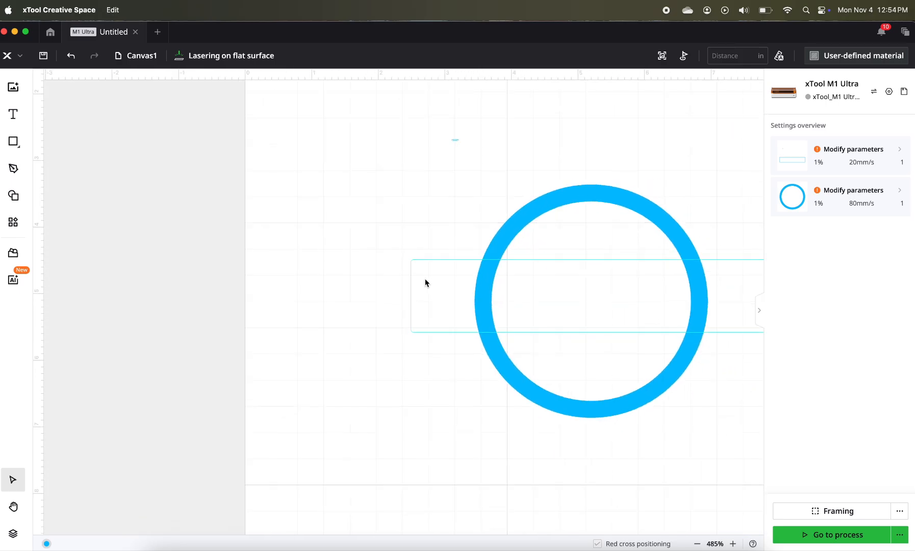
pyautogui.hscroll(5, 380, 350)
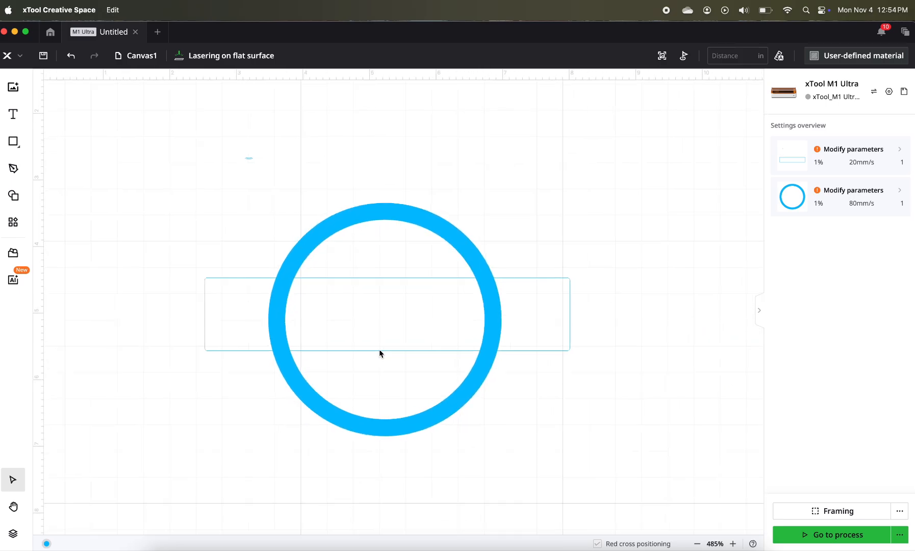
pyautogui.click(267, 267)
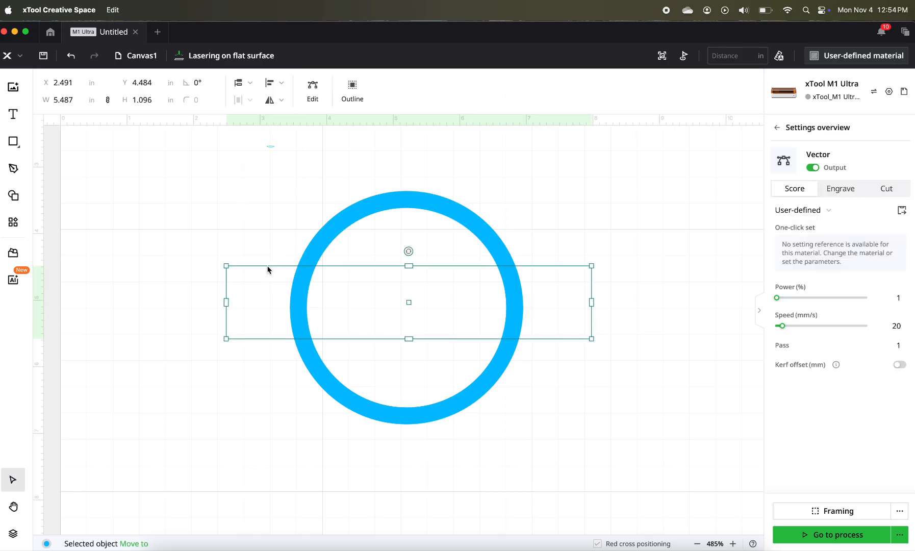
# - Set the height of the rounded rectangle across the ring to 0.5 in with its proportions locked
pyautogui.click(145, 102)
pyautogui.press('BackSpace')
pyautogui.write('.5')
pyautogui.press('Tab')
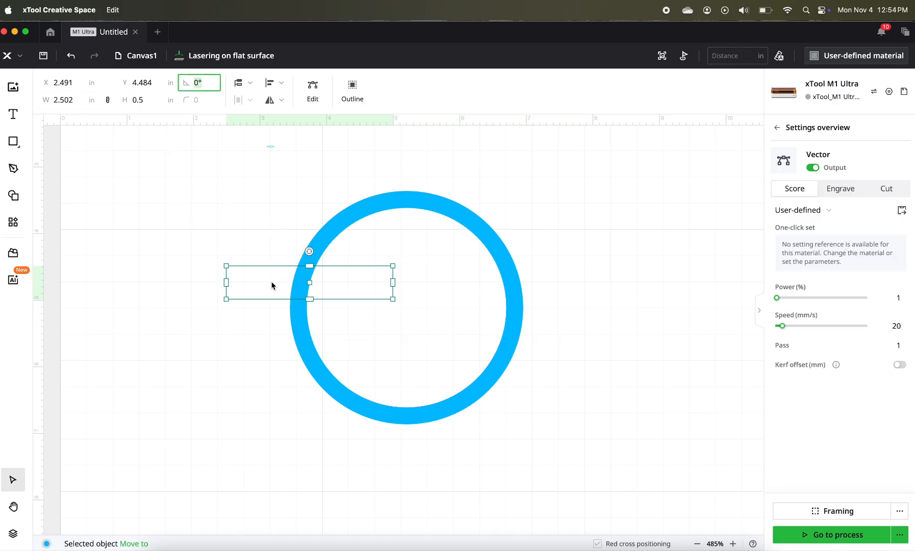
# - Unlock the rectangle's proportions, then reposition and stretch it across the ring to about 3.8 in wide, overhanging both sides
pyautogui.click(108, 100)
pyautogui.moveTo(269, 300); pyautogui.dragTo(318, 318)
pyautogui.moveTo(447, 304); pyautogui.dragTo(534, 306)
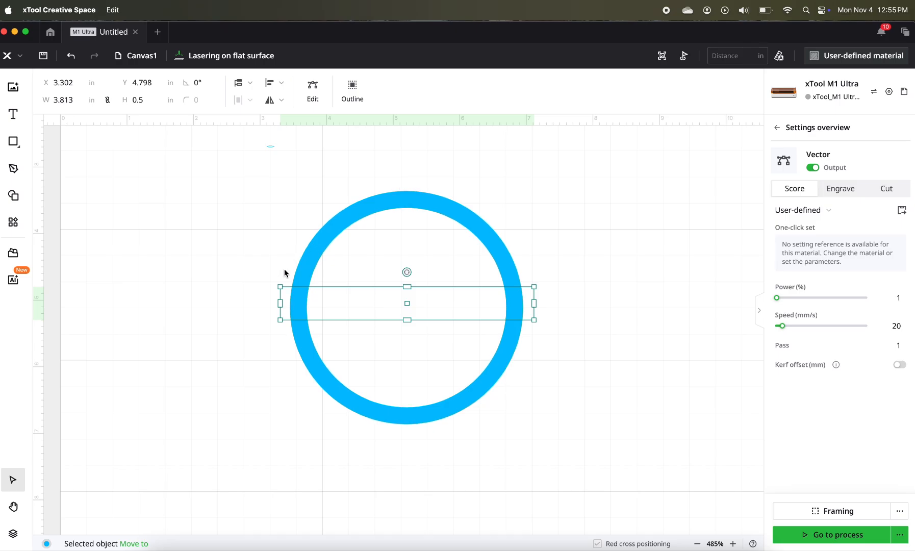
# - Align the ring and the rounded rectangle to a common center both horizontally and vertically
pyautogui.moveTo(267, 219); pyautogui.dragTo(423, 410)
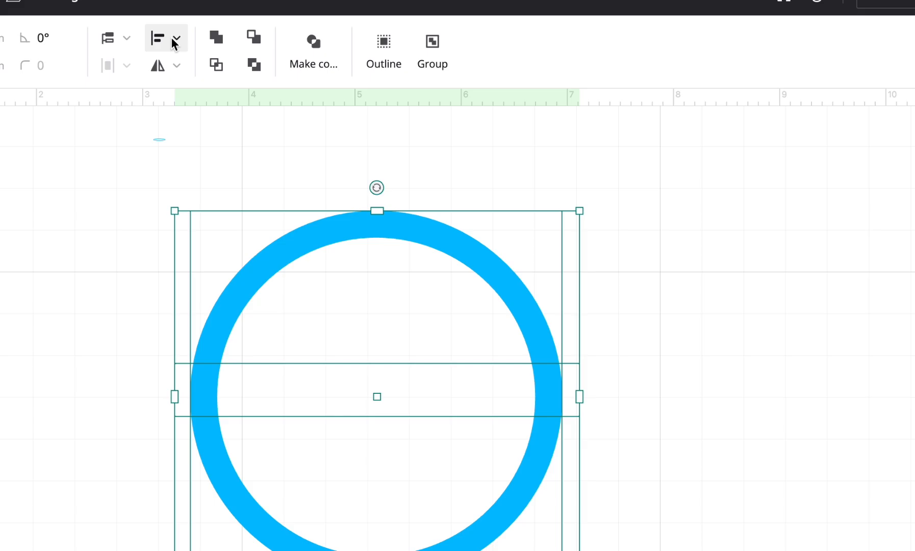
pyautogui.click(281, 83)
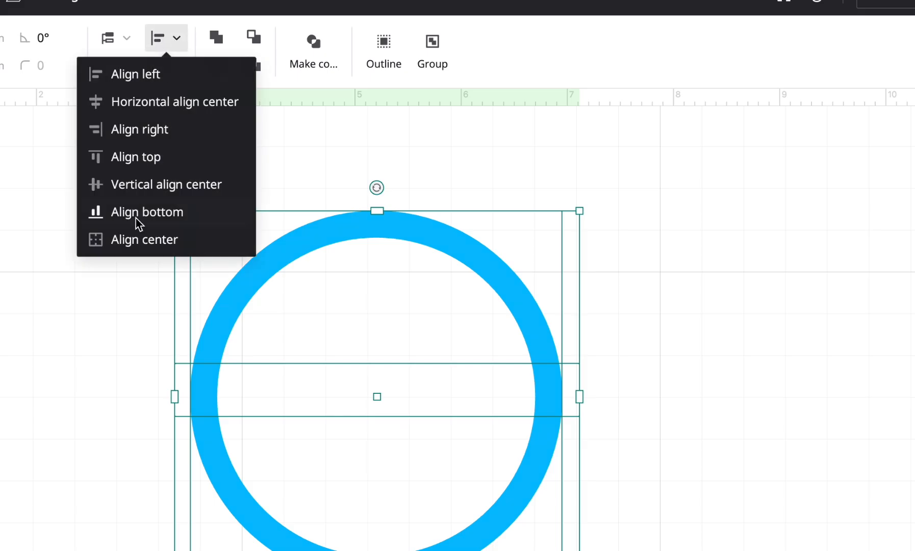
pyautogui.click(135, 240)
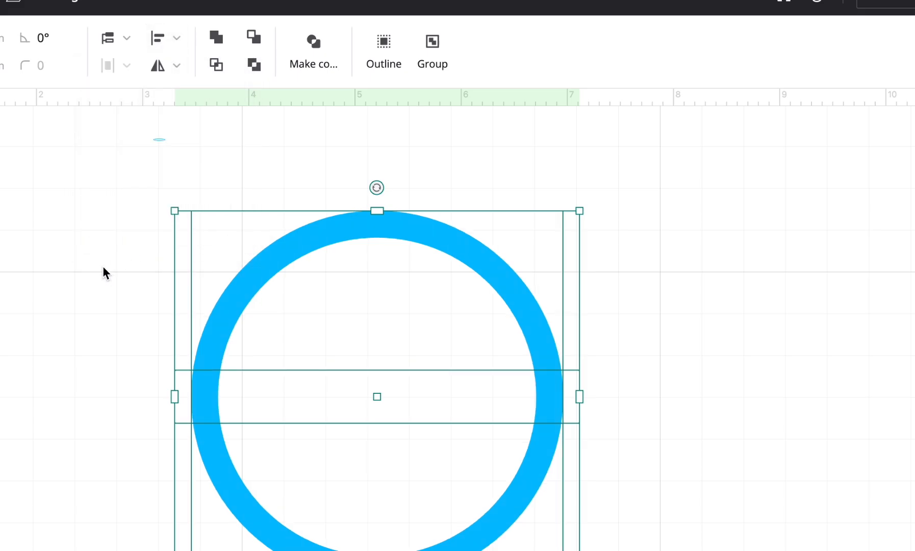
pyautogui.click(105, 270)
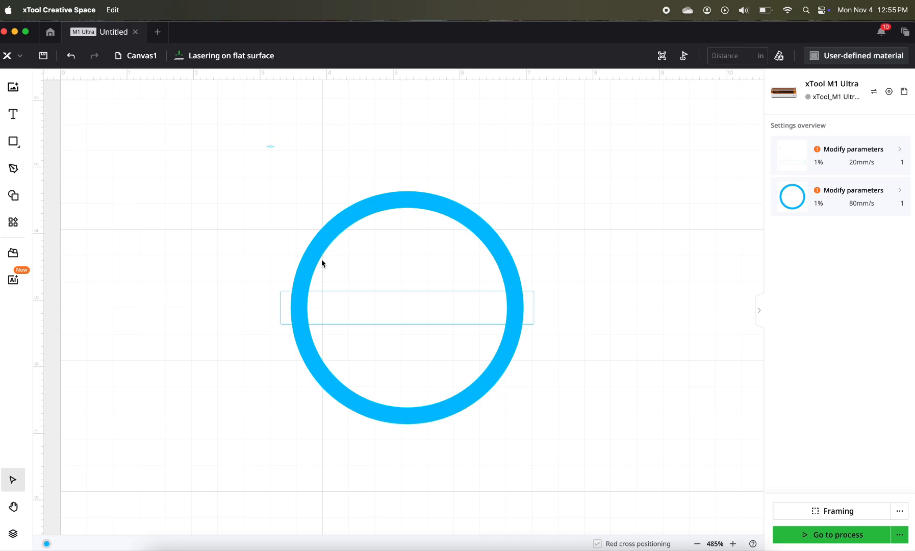
# - Unite the ring and the rounded rectangle, and move the combined shape to about X 2.4, Y 3.5 in
pyautogui.moveTo(228, 254); pyautogui.dragTo(525, 419)
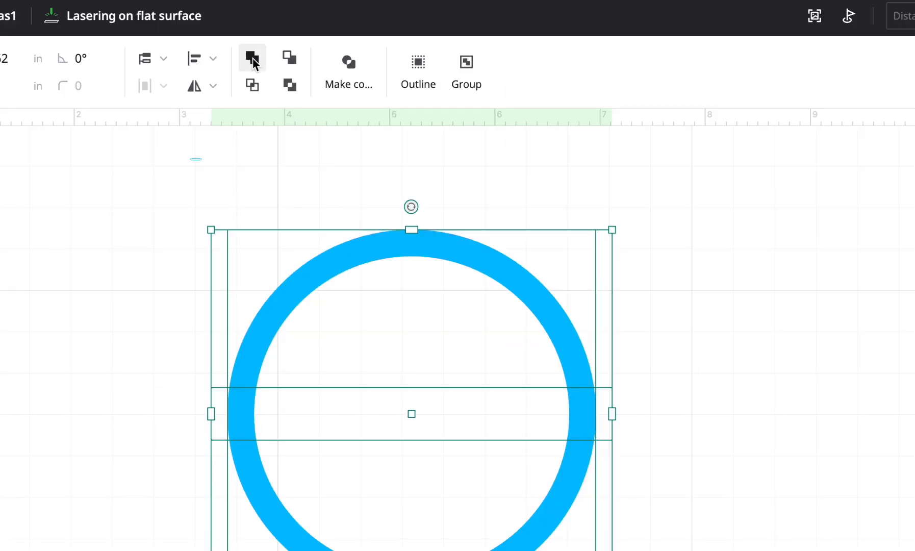
pyautogui.click(253, 60)
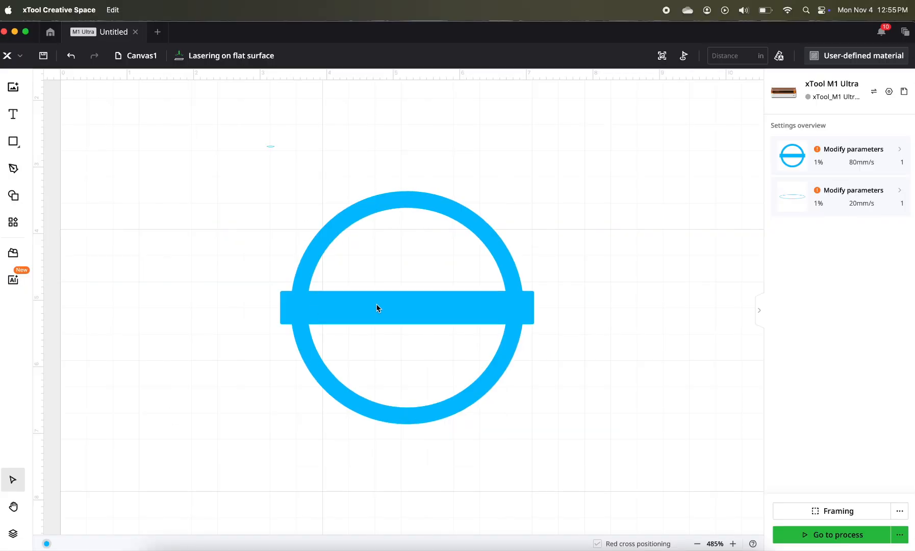
pyautogui.moveTo(376, 308); pyautogui.dragTo(321, 309)
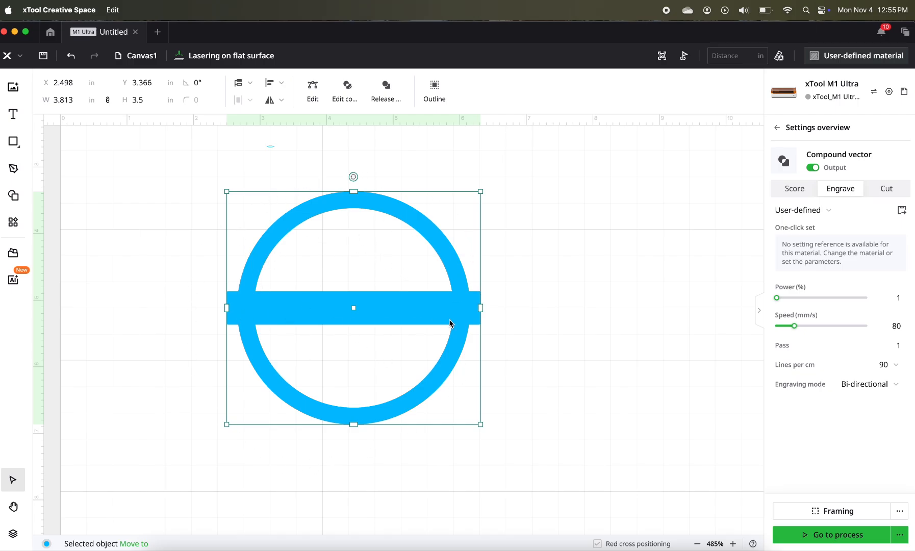
pyautogui.click(344, 209)
pyautogui.moveTo(342, 207); pyautogui.dragTo(336, 216)
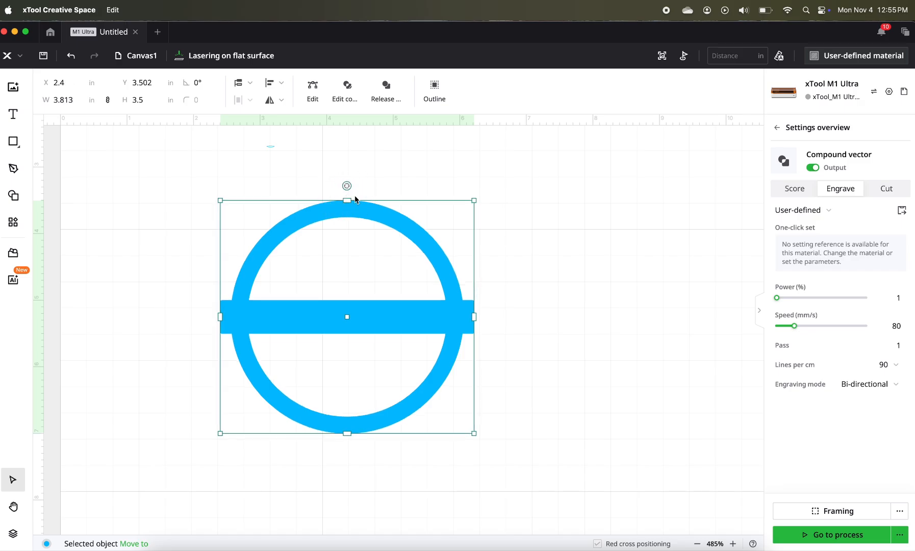
pyautogui.click(322, 168)
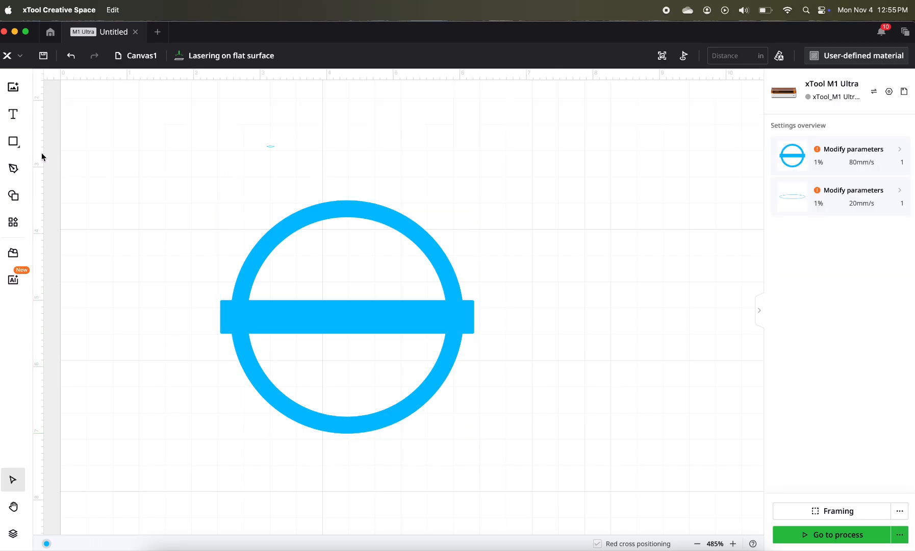
# - Draw a small circle just above the ring and set its diameter to 0.4 in
pyautogui.moveTo(20, 147)
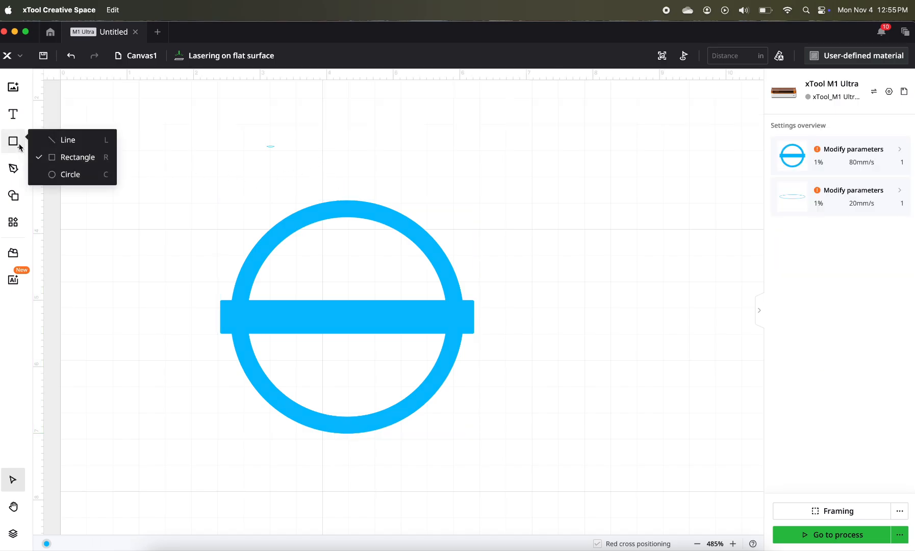
pyautogui.click(59, 175)
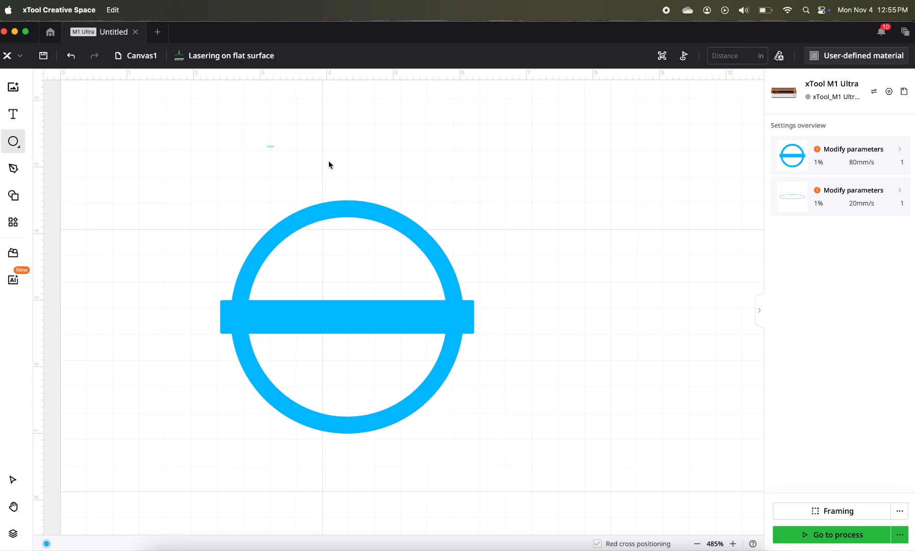
pyautogui.moveTo(329, 163); pyautogui.dragTo(356, 187)
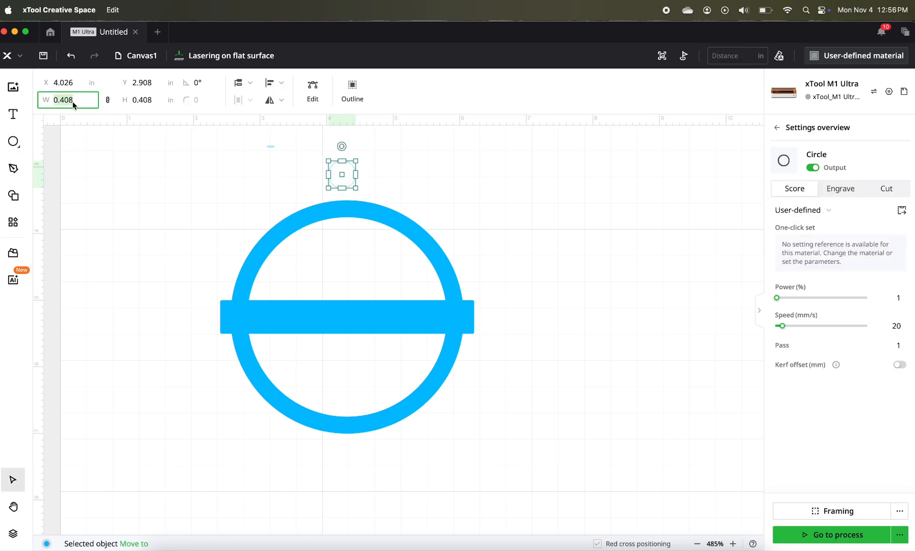
pyautogui.write('0.4')
pyautogui.press('Return')
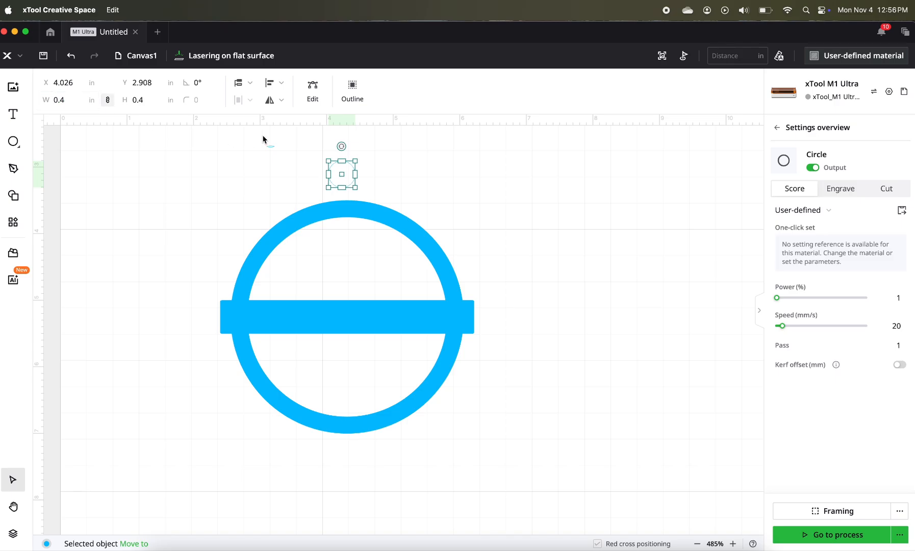
# - Duplicate the 0.4 in circle beside the original and set the copy's diameter to 0.2 in
pyautogui.rightClick(344, 177)
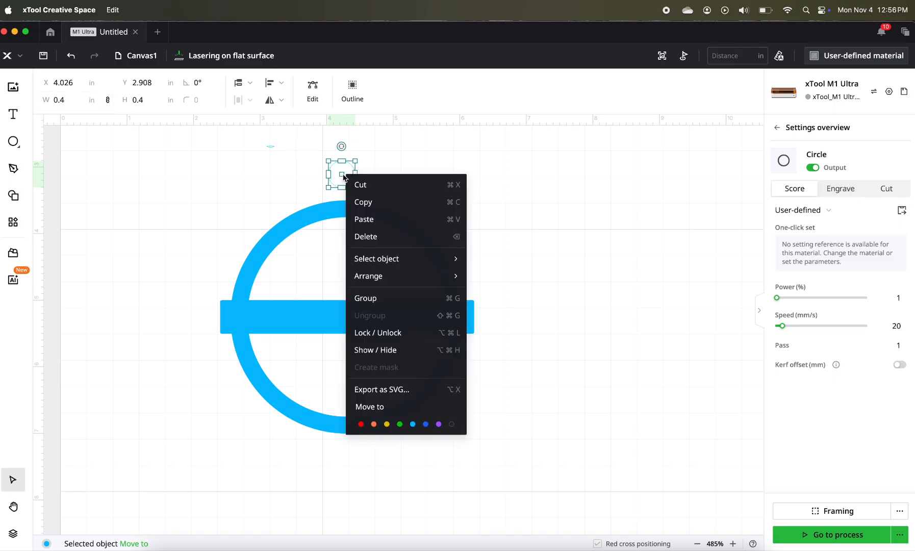
pyautogui.click(361, 203)
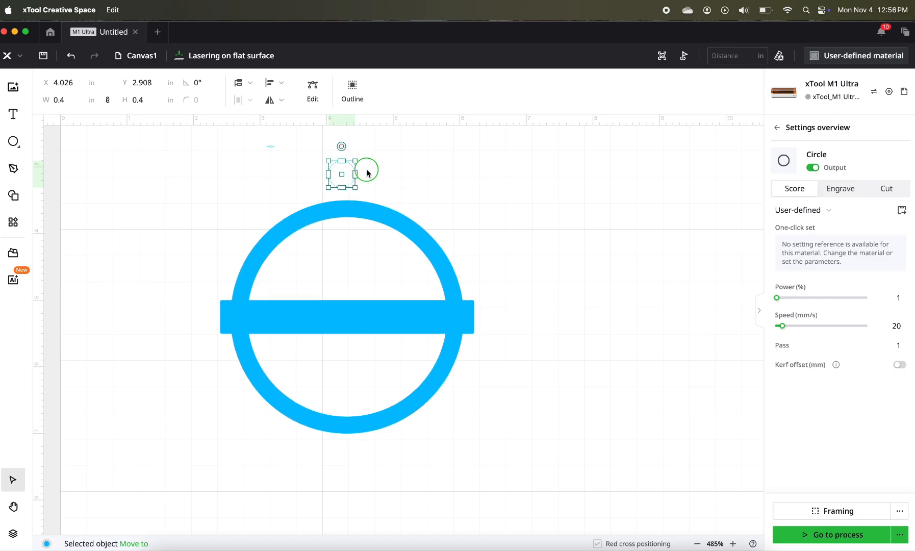
pyautogui.rightClick(367, 173)
pyautogui.click(385, 181)
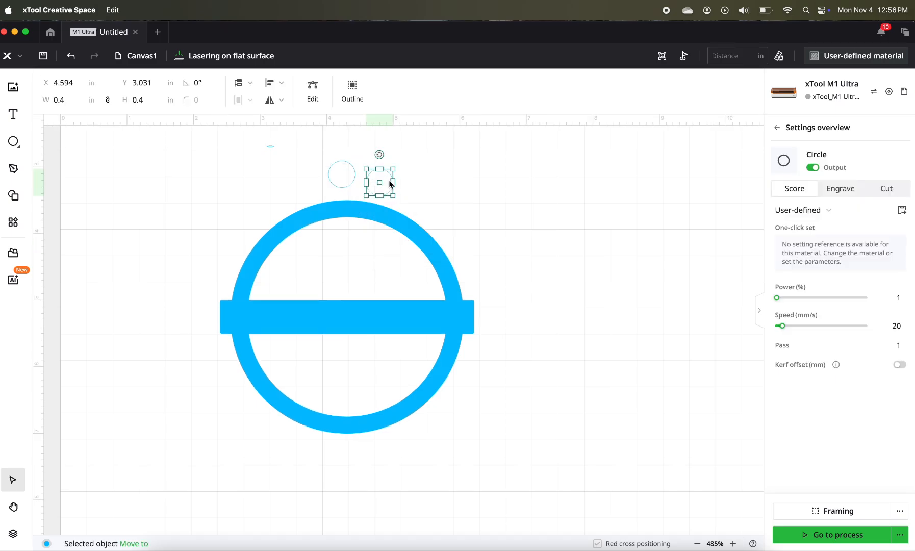
pyautogui.click(68, 100)
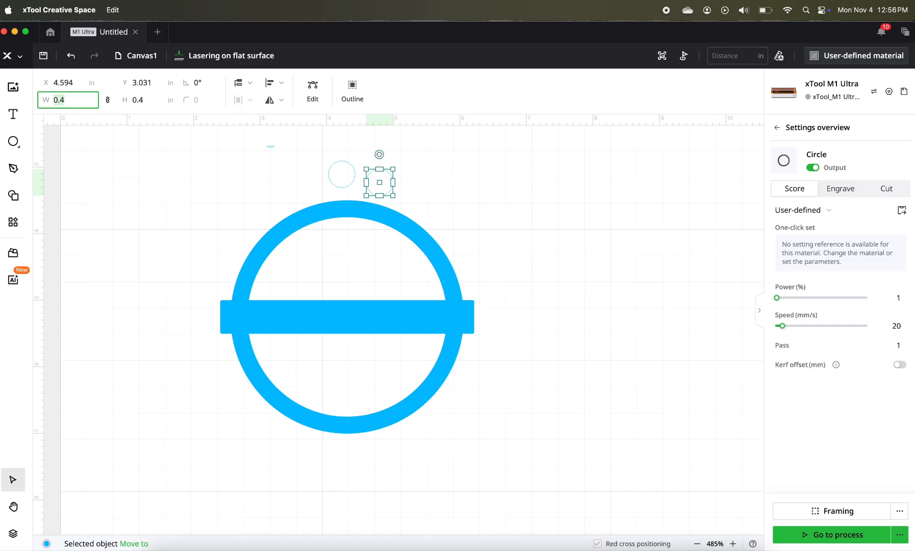
pyautogui.write('0.2')
pyautogui.press('Return')
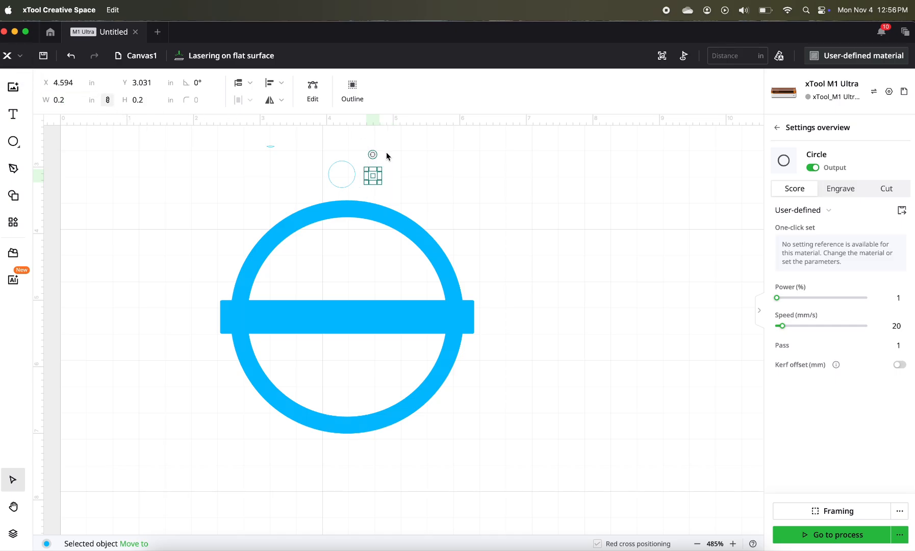
# - Center the 0.2 in circle inside the 0.4 in circle and subtract it to form a small hanging loop
pyautogui.scroll(5, 375, 182)
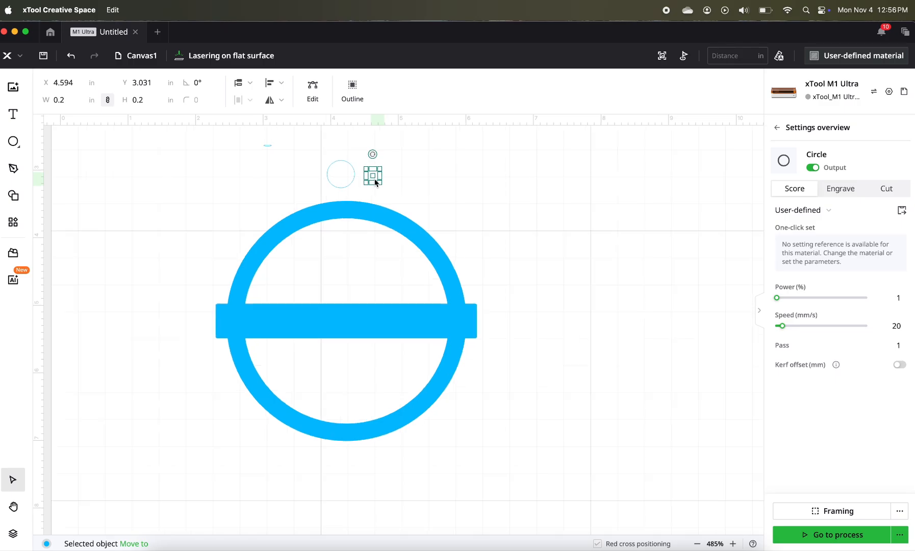
pyautogui.moveTo(375, 182); pyautogui.dragTo(316, 178)
pyautogui.click(257, 156)
pyautogui.moveTo(257, 155); pyautogui.dragTo(363, 187)
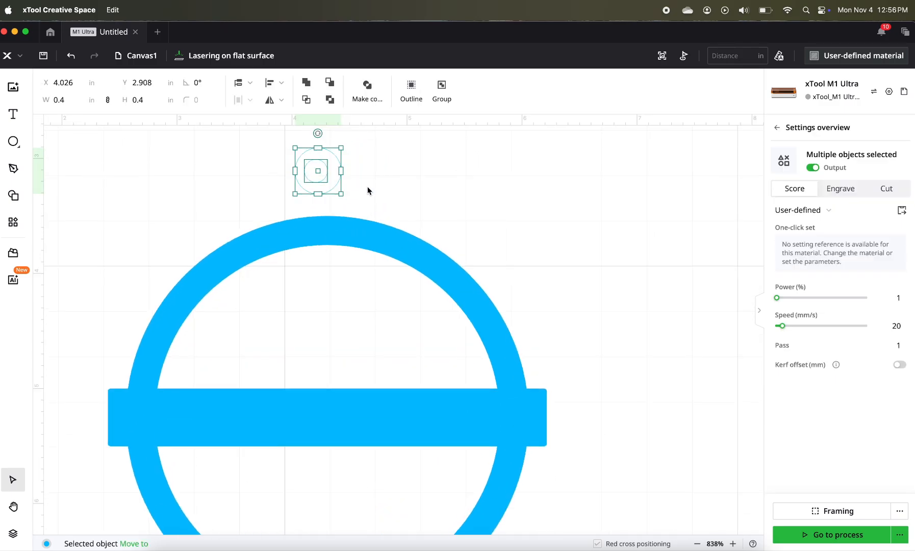
pyautogui.click(279, 84)
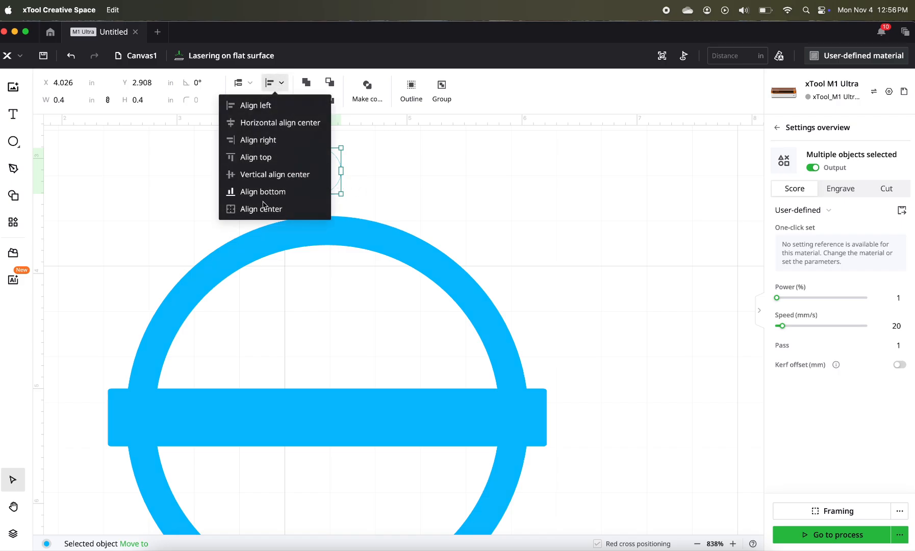
pyautogui.click(260, 206)
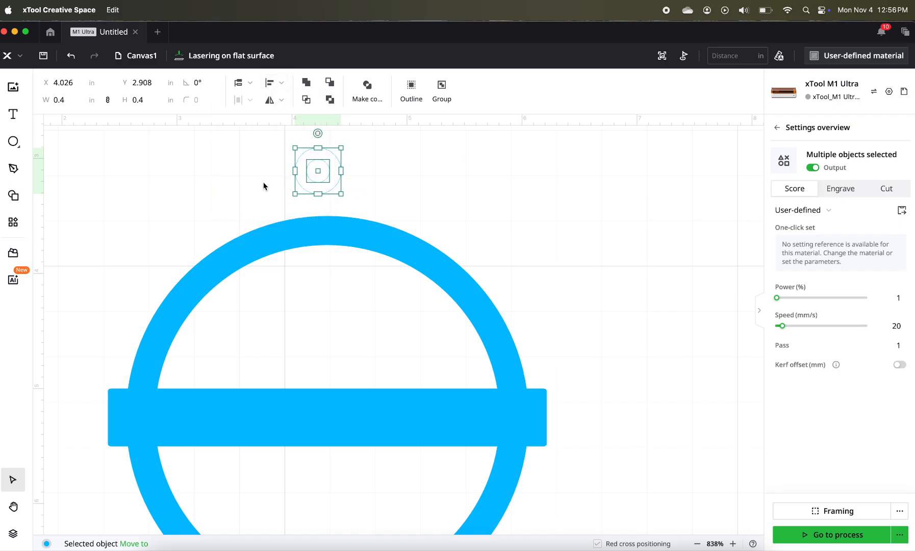
pyautogui.click(331, 83)
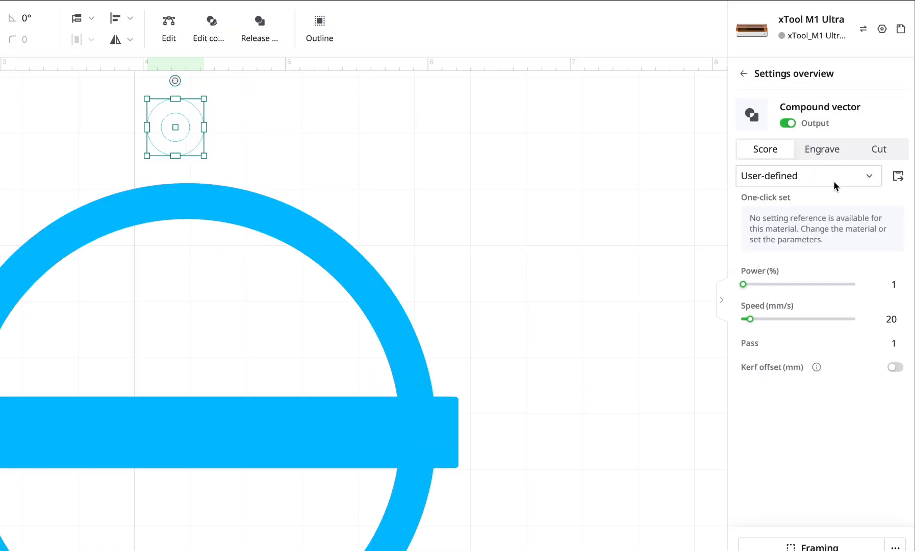
# - Set the small loop to Engrave and place it overlapping the ring's top edge at about X 4.11, Y 3.20 in
pyautogui.click(823, 151)
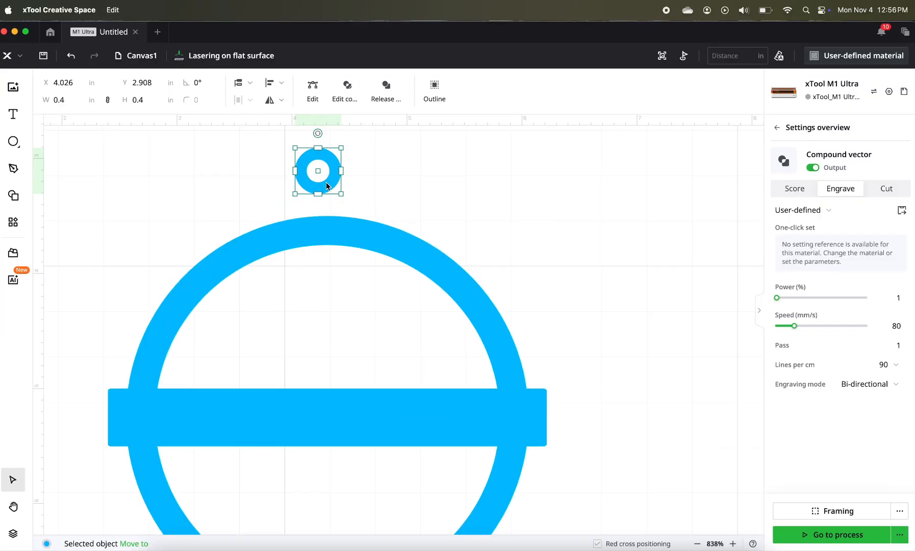
pyautogui.moveTo(326, 185); pyautogui.dragTo(336, 218)
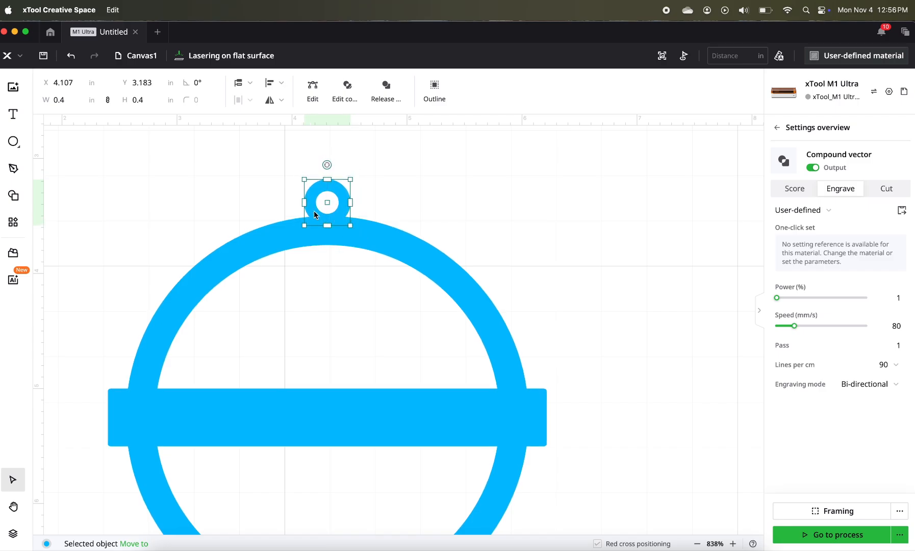
pyautogui.click(327, 232)
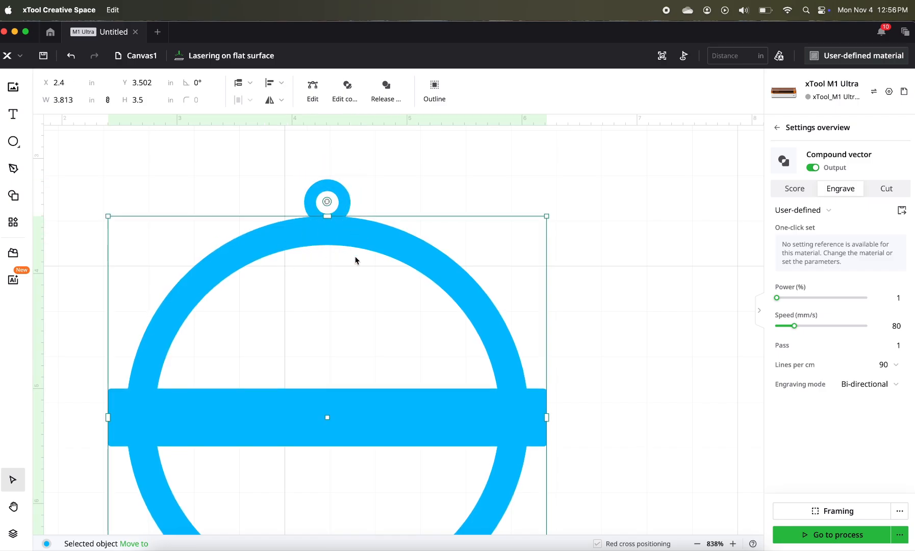
pyautogui.click(330, 208)
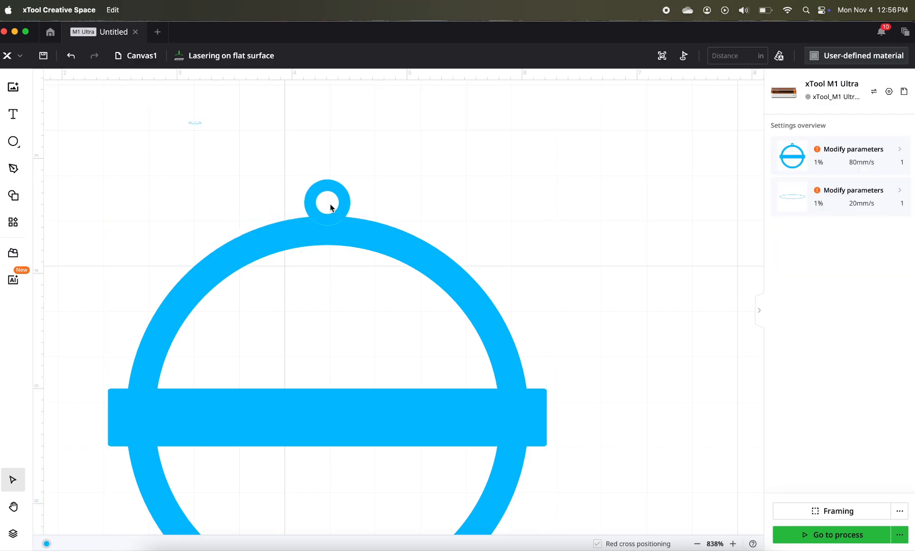
pyautogui.click(332, 192)
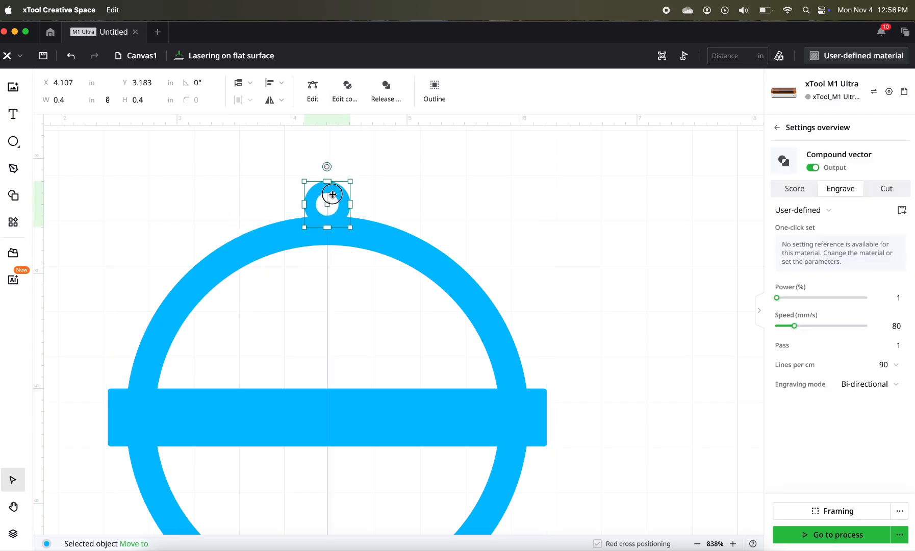
# - Align the loop and the banded ring to the same horizontal center and unite them into one shape
pyautogui.moveTo(297, 179); pyautogui.dragTo(341, 269)
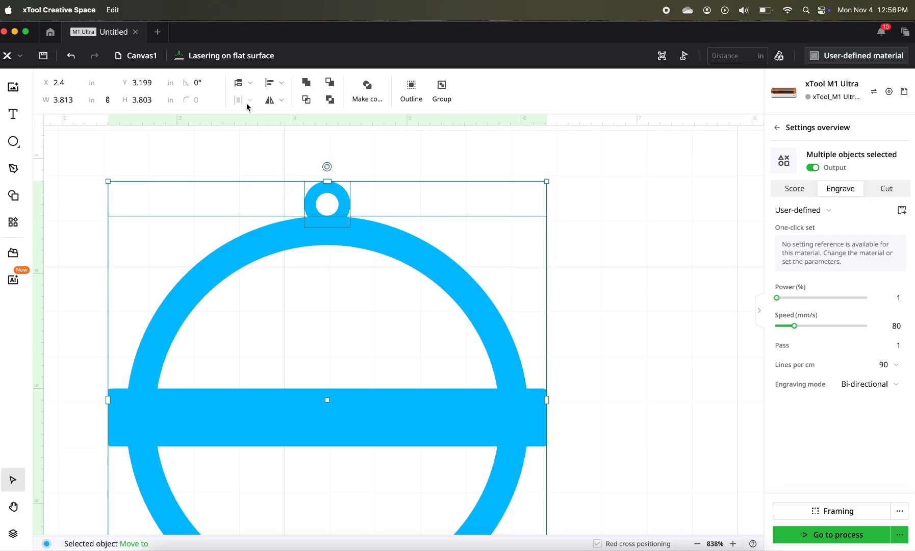
pyautogui.click(280, 87)
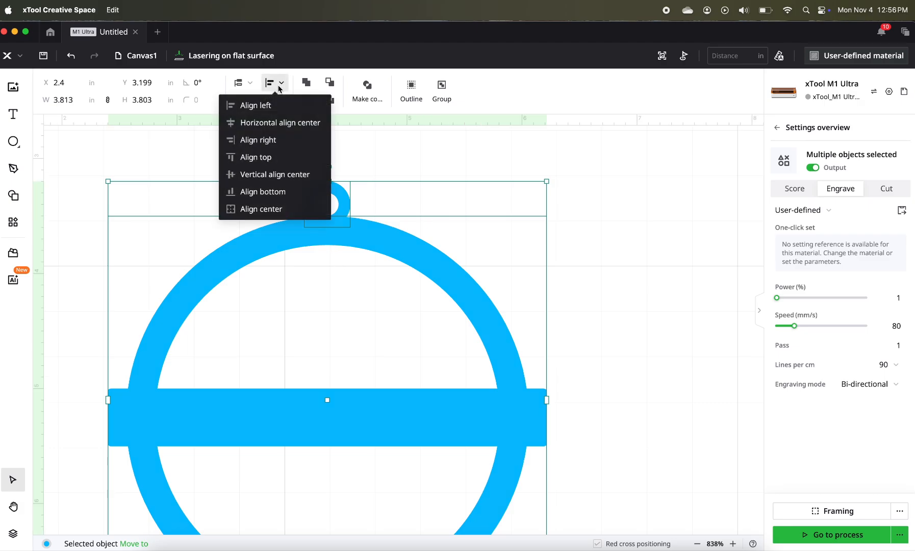
pyautogui.click(275, 122)
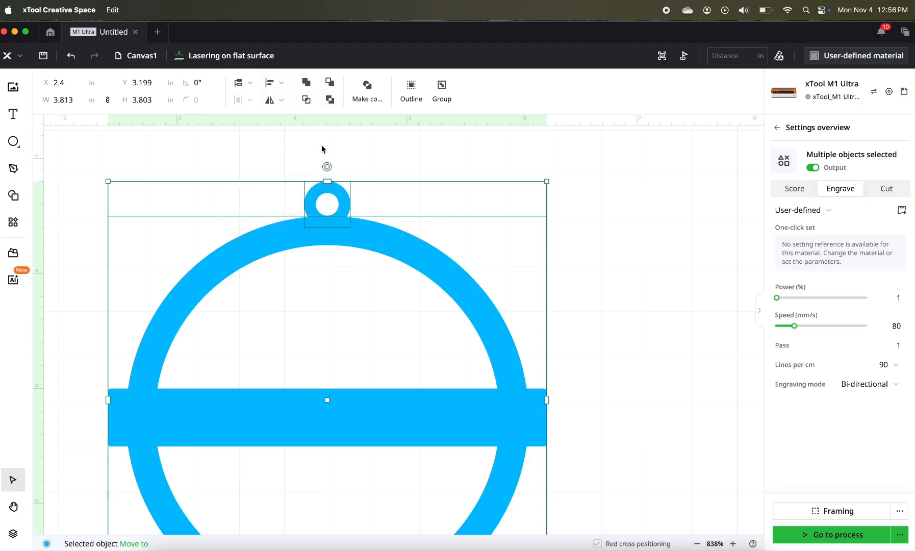
pyautogui.click(306, 83)
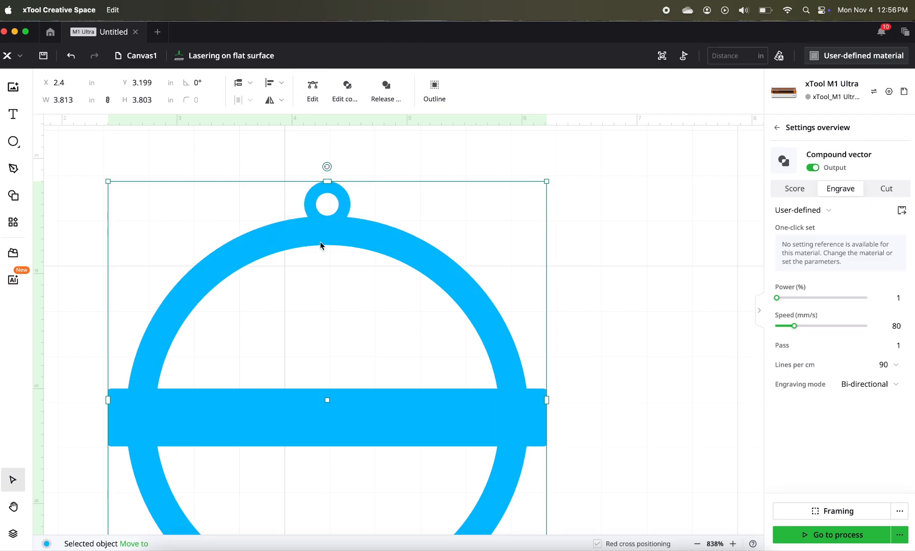
# - Move the united ornament shape to the canvas's left area at about X 1.30, Y 2.80 in
pyautogui.scroll(-4, 320, 245)
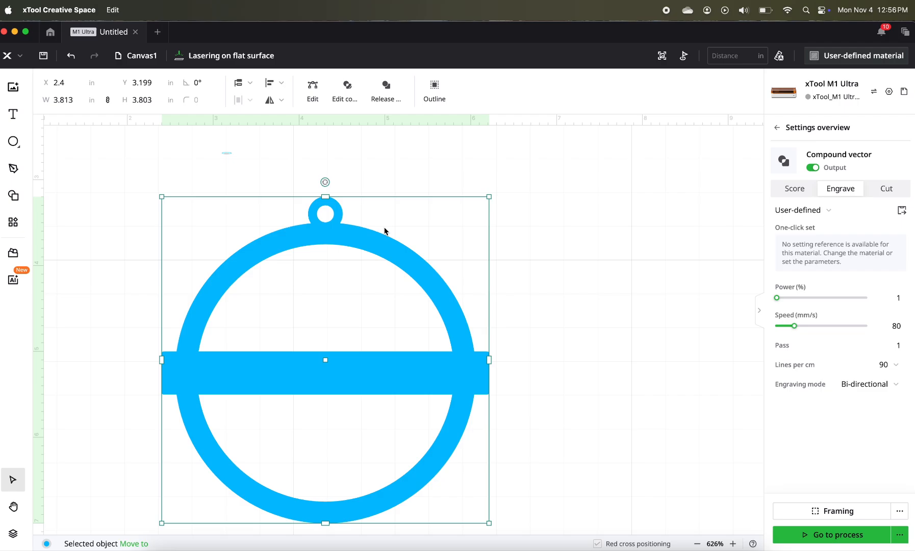
pyautogui.moveTo(426, 290); pyautogui.dragTo(417, 262)
pyautogui.scroll(-2, 417, 265)
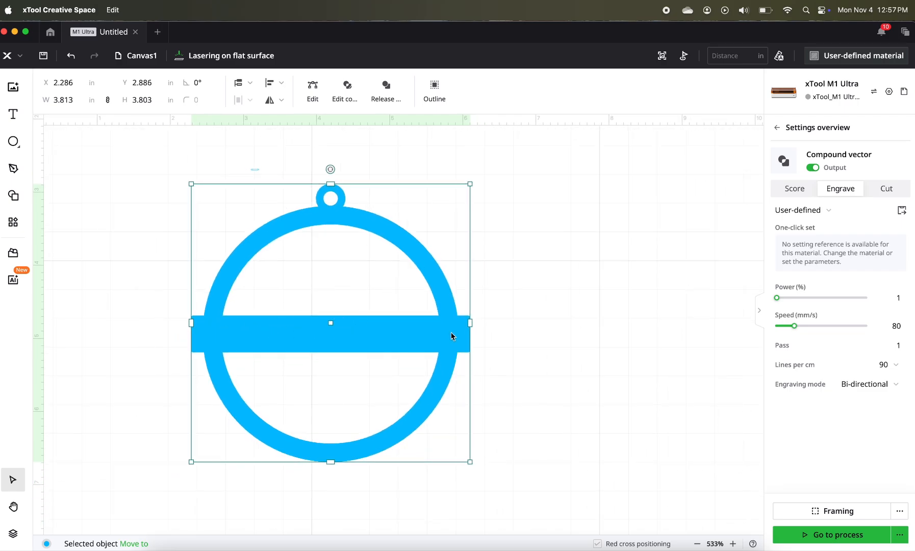
pyautogui.moveTo(451, 333); pyautogui.dragTo(438, 327)
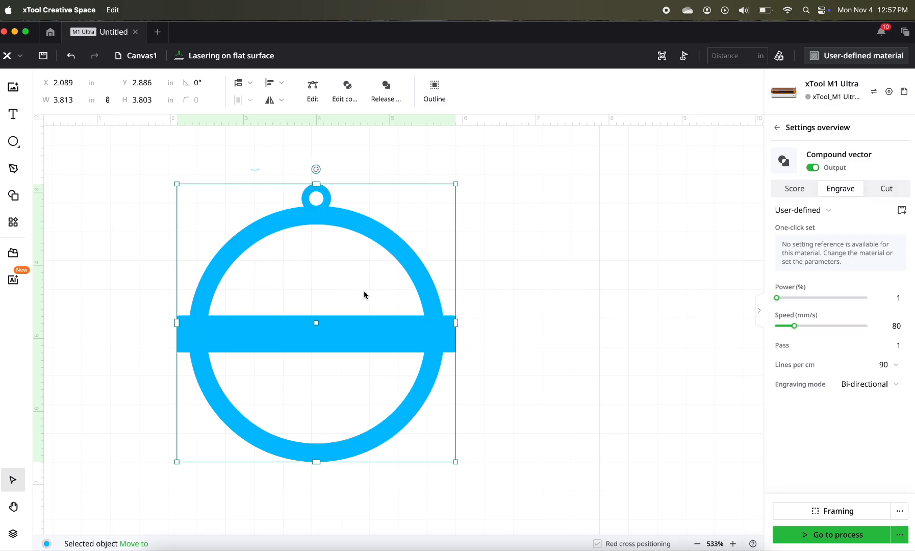
pyautogui.moveTo(317, 323); pyautogui.dragTo(259, 317)
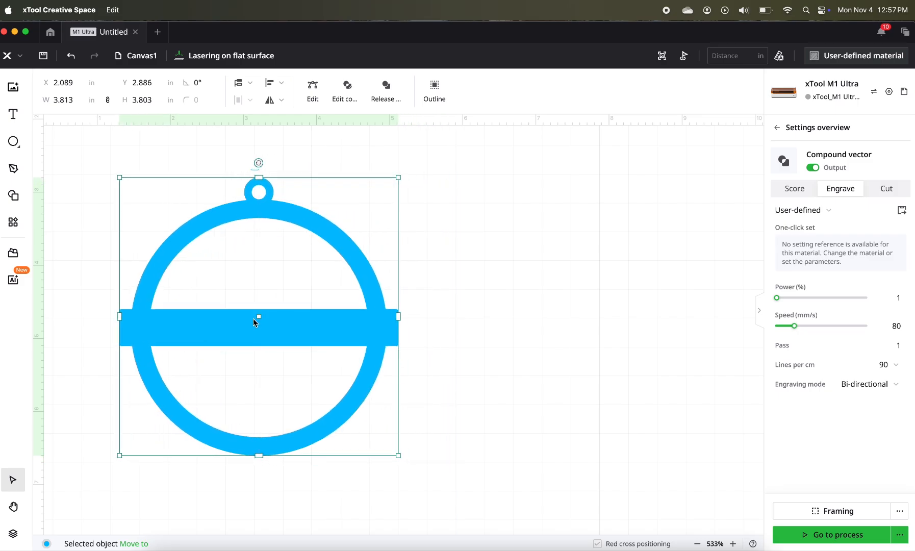
# - Duplicate the ornament and place the copy to the right of the original at about X 5.45, Y 2.89 in
pyautogui.rightClick(253, 321)
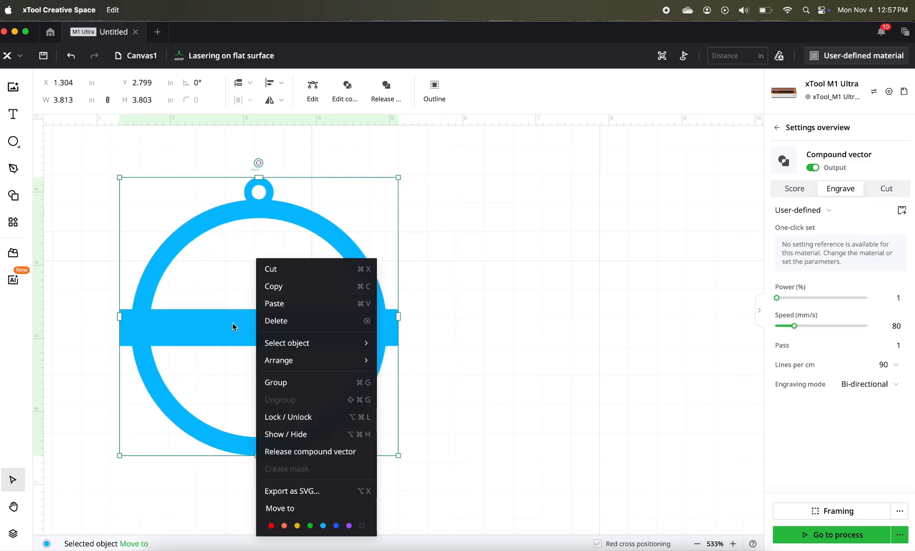
pyautogui.click(279, 287)
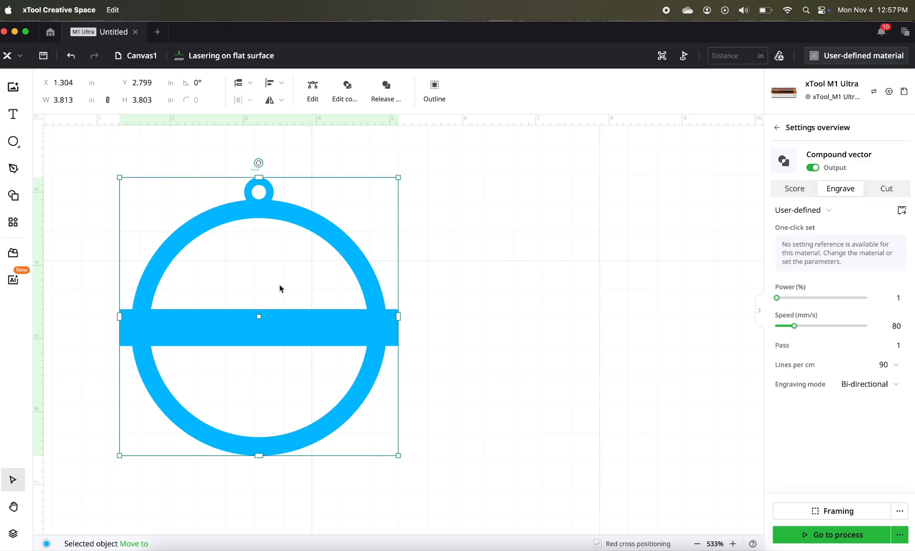
pyautogui.rightClick(456, 278)
pyautogui.click(483, 286)
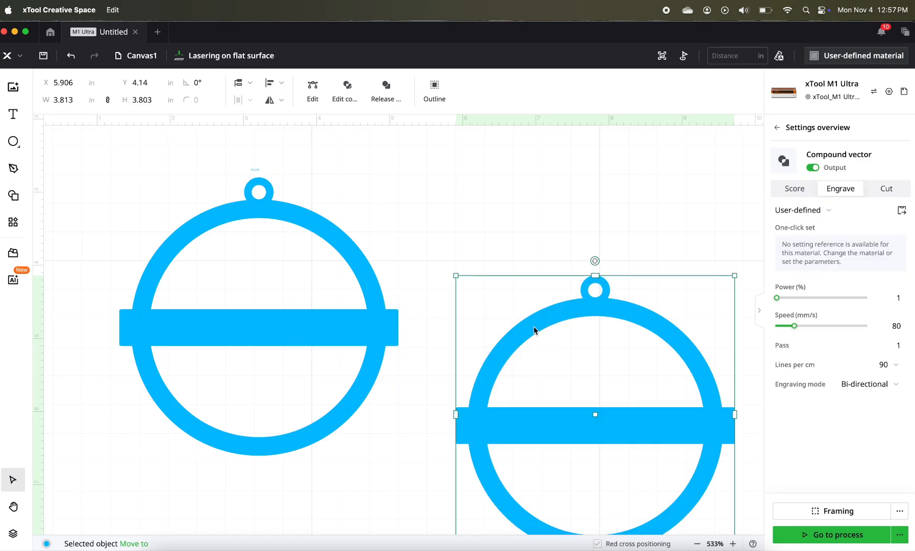
pyautogui.moveTo(498, 248); pyautogui.dragTo(503, 232)
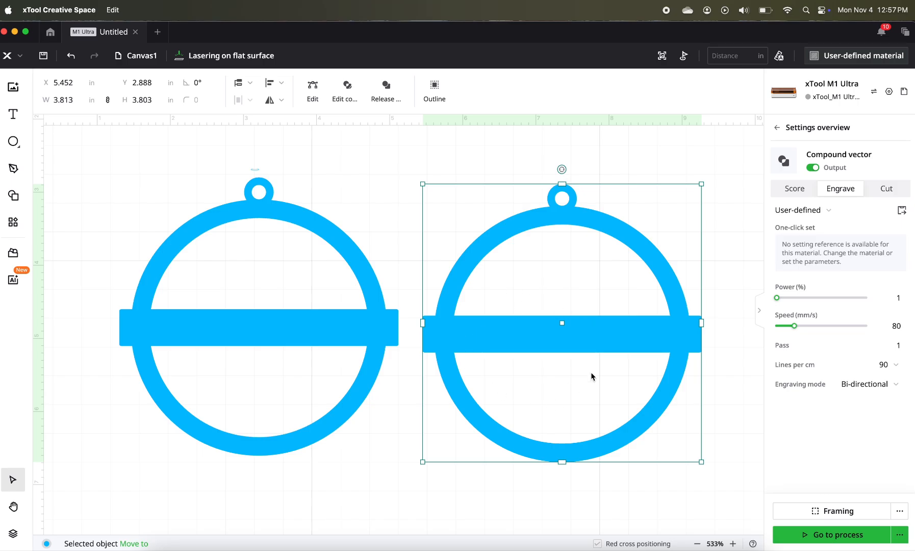
# - Assign the original ornament to the red layer and the copy to green, and level the copy with the original at about Y 2.80 in
pyautogui.click(221, 334)
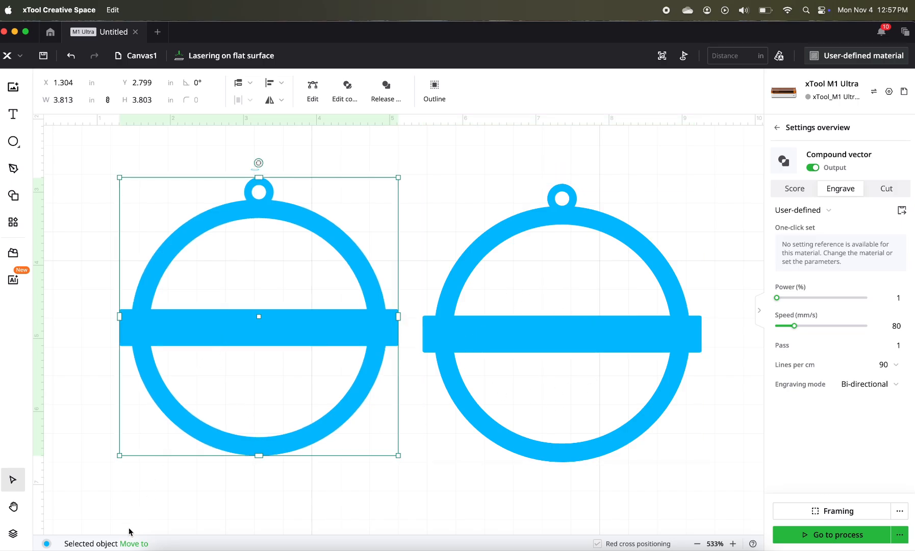
pyautogui.moveTo(143, 545)
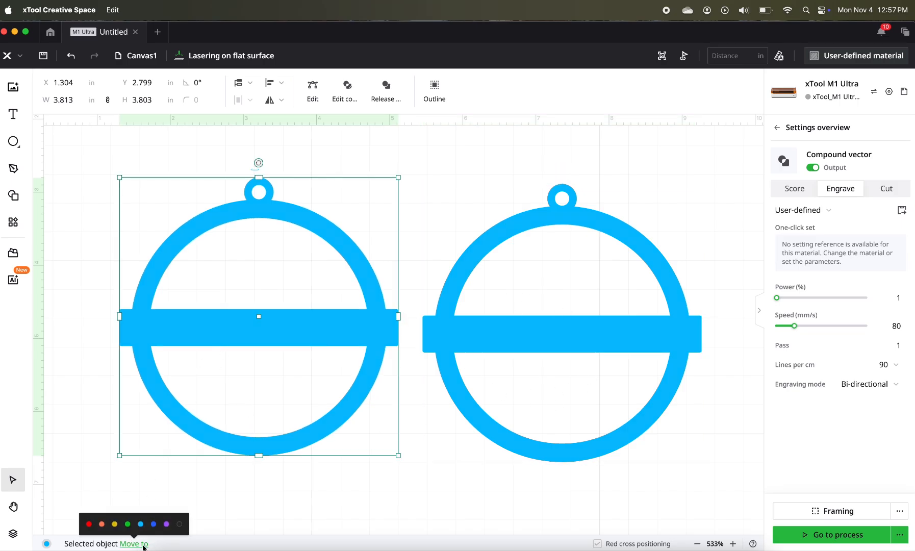
pyautogui.click(89, 524)
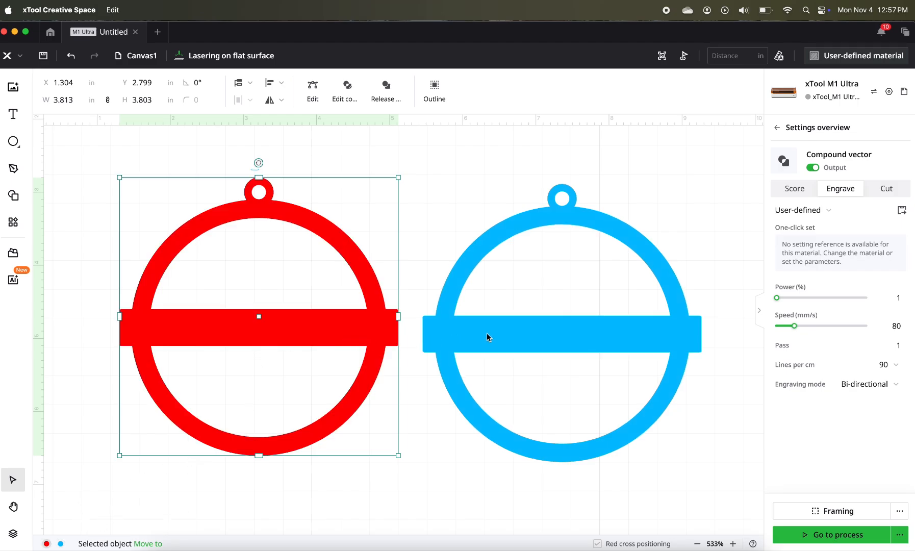
pyautogui.click(437, 338)
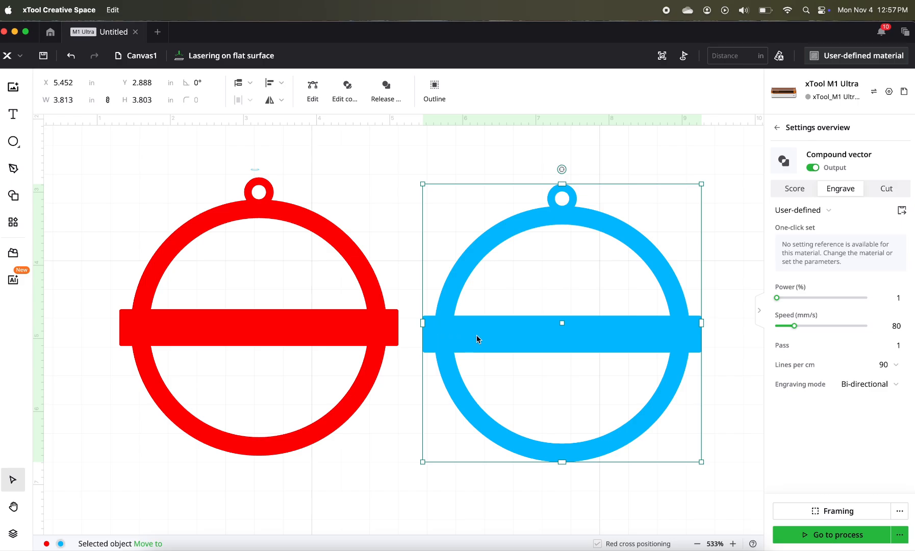
pyautogui.click(139, 543)
pyautogui.click(142, 524)
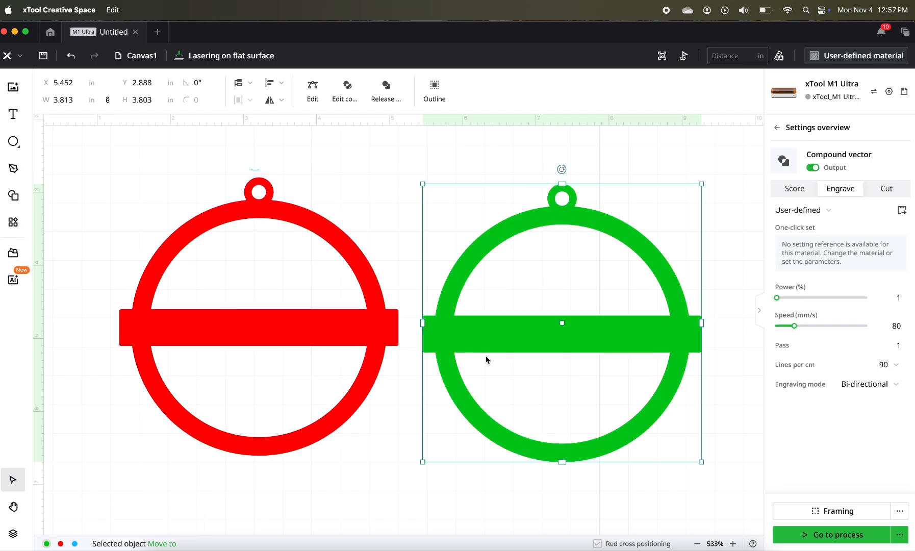
pyautogui.moveTo(536, 351); pyautogui.dragTo(532, 346)
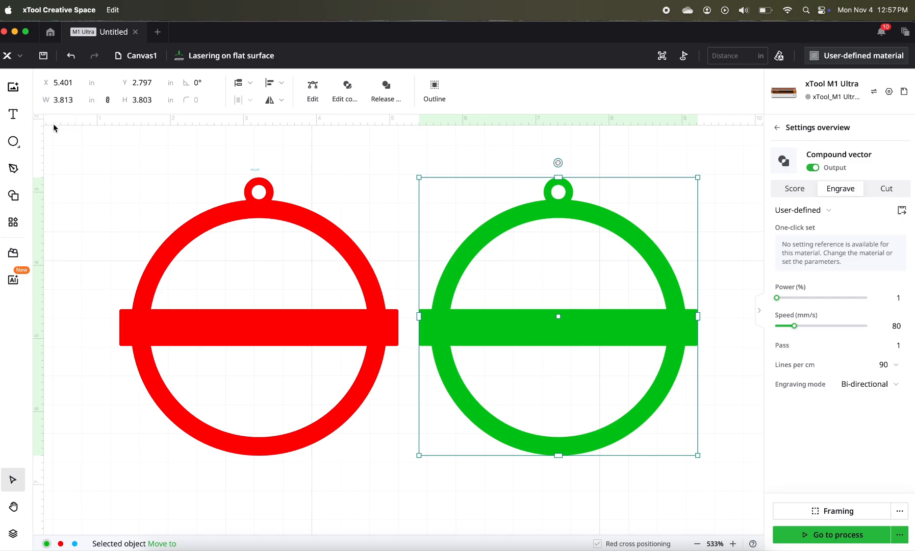
# - Draw a circle about 3.17 in across over the green ornament's opening and unite both into one solid shape
pyautogui.moveTo(16, 145)
pyautogui.click(56, 174)
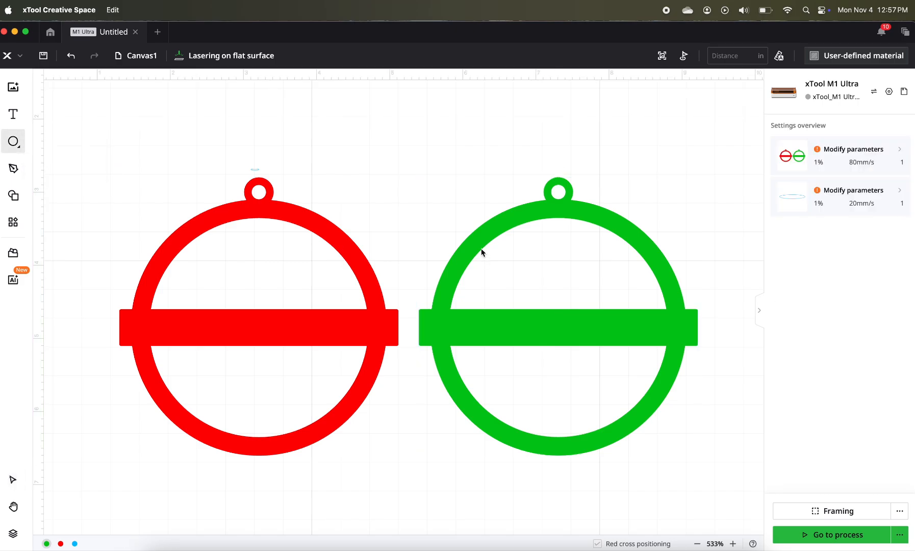
pyautogui.moveTo(444, 213); pyautogui.dragTo(674, 434)
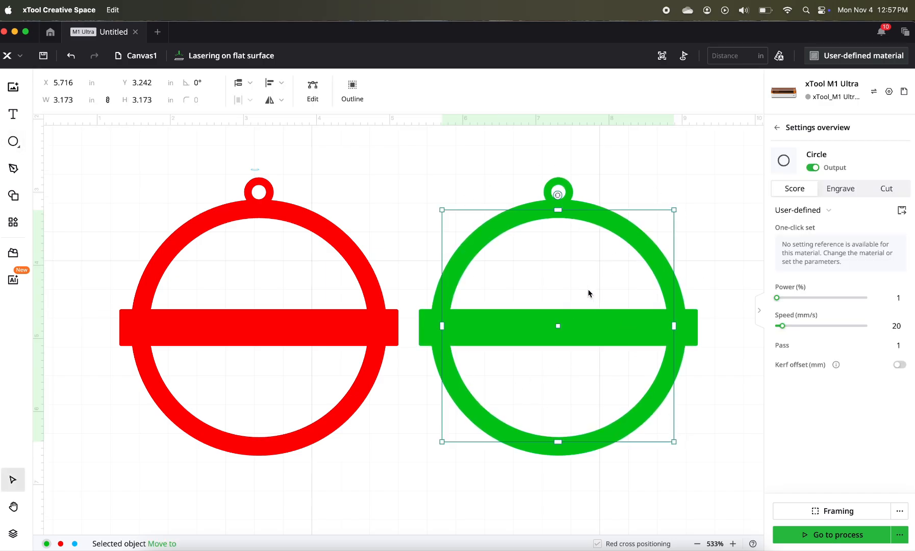
pyautogui.click(481, 174)
pyautogui.moveTo(481, 174); pyautogui.dragTo(582, 301)
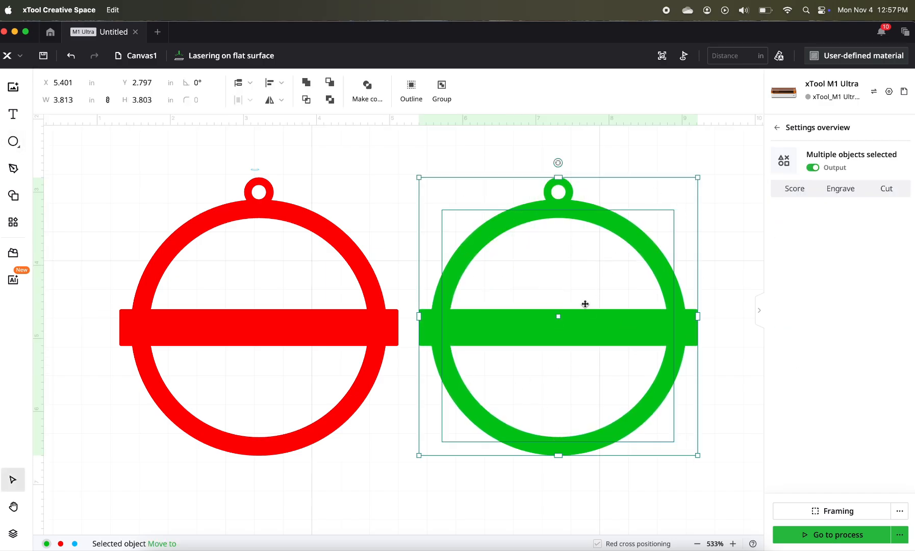
pyautogui.click(307, 84)
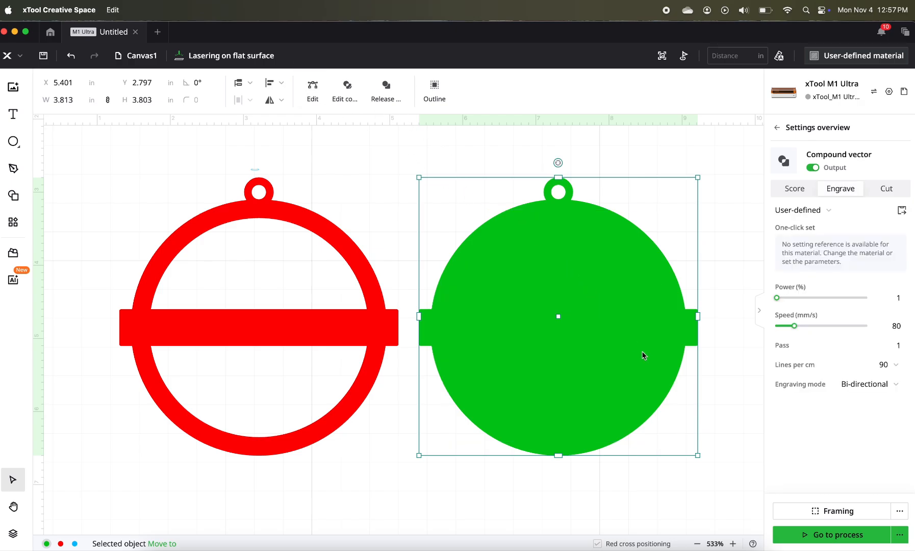
pyautogui.click(652, 485)
# - Send the solid green shape to the back and stack it exactly behind the red ornament
pyautogui.moveTo(610, 396); pyautogui.dragTo(633, 397)
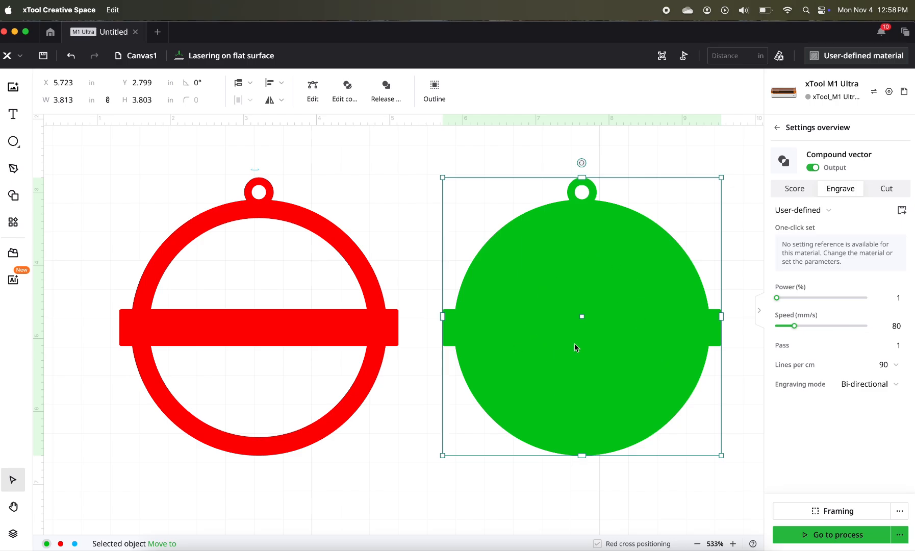
pyautogui.moveTo(576, 345); pyautogui.dragTo(449, 345)
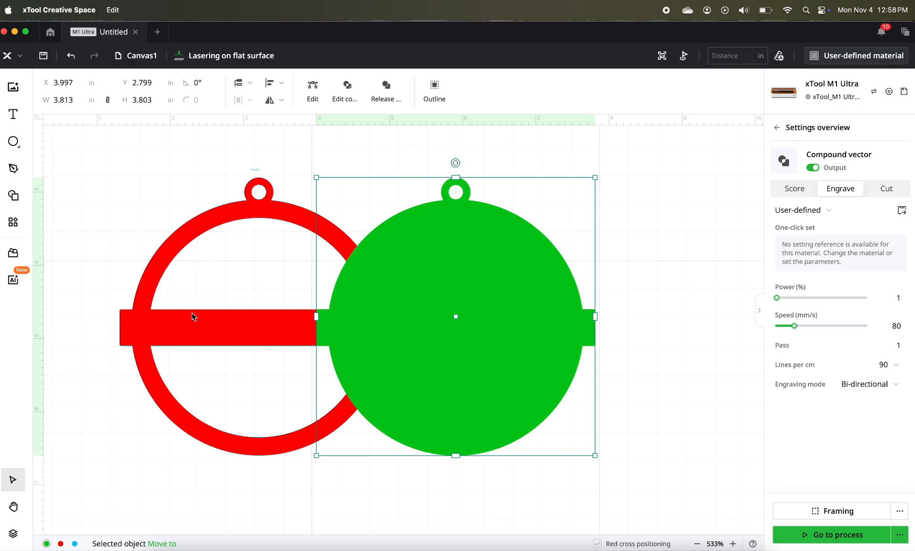
pyautogui.rightClick(498, 308)
pyautogui.moveTo(531, 362)
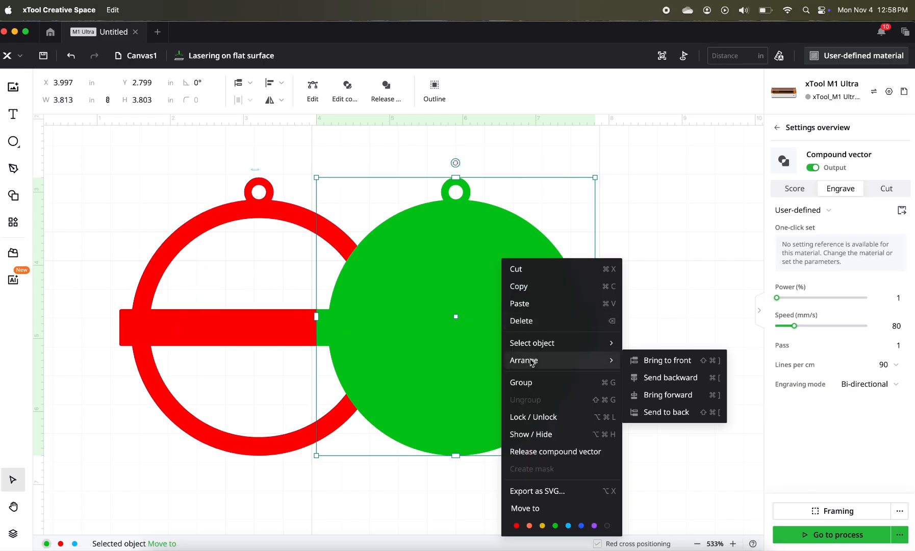
pyautogui.click(666, 412)
pyautogui.moveTo(575, 403); pyautogui.dragTo(376, 406)
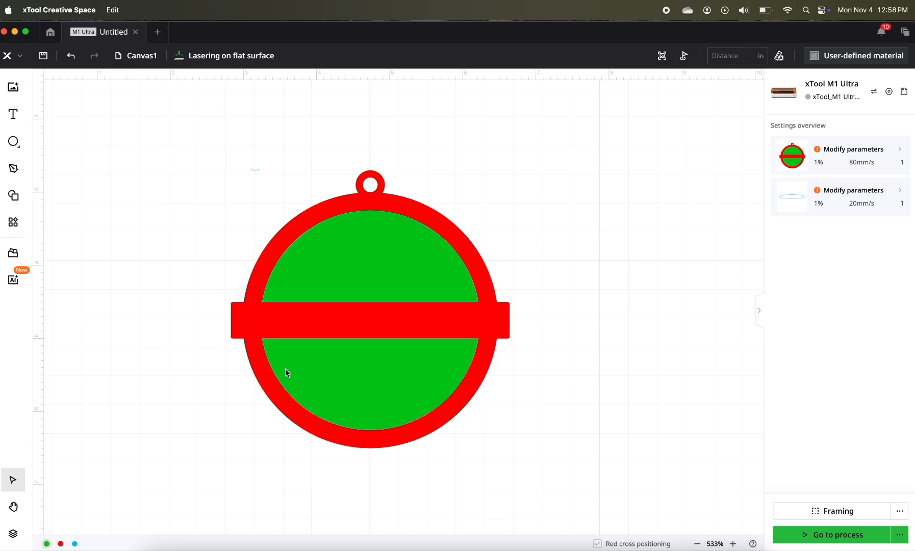
pyautogui.click(427, 397)
pyautogui.click(152, 267)
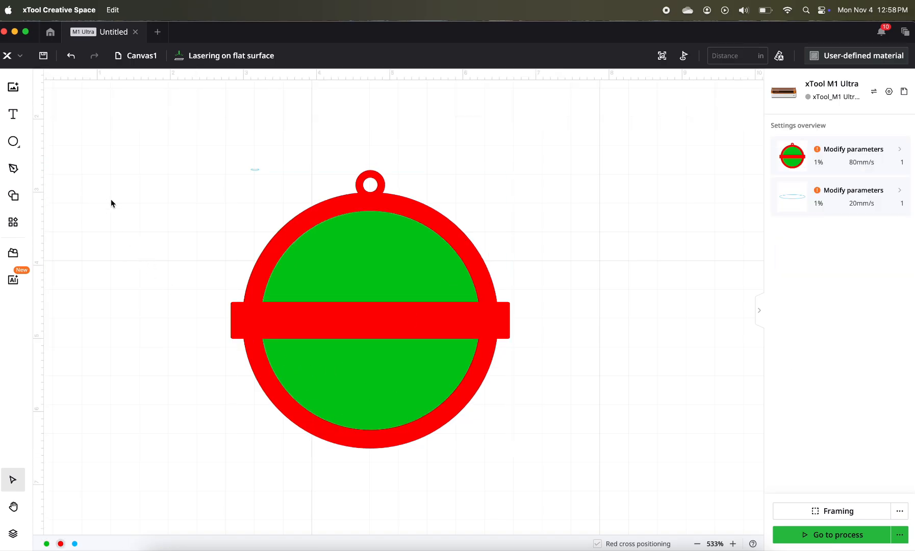
# - Add the text "THERE'S NO PLACE LIKE" and set it to Engrave
pyautogui.click(15, 115)
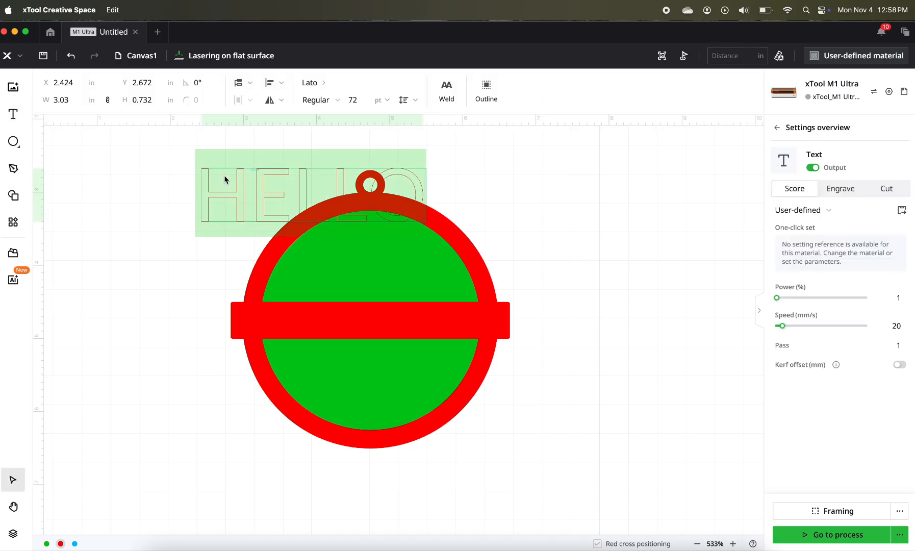
pyautogui.write('THER')
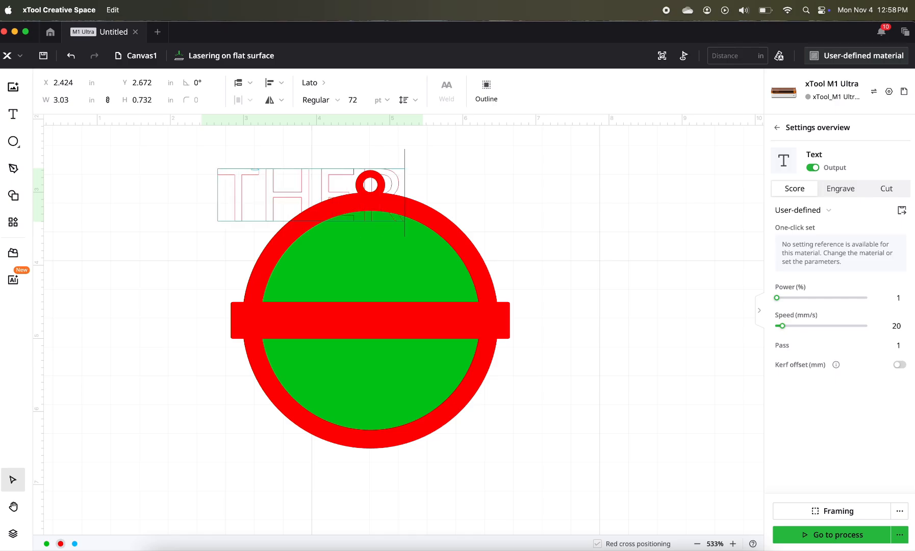
pyautogui.write("E'S NO PLACE LIKE")
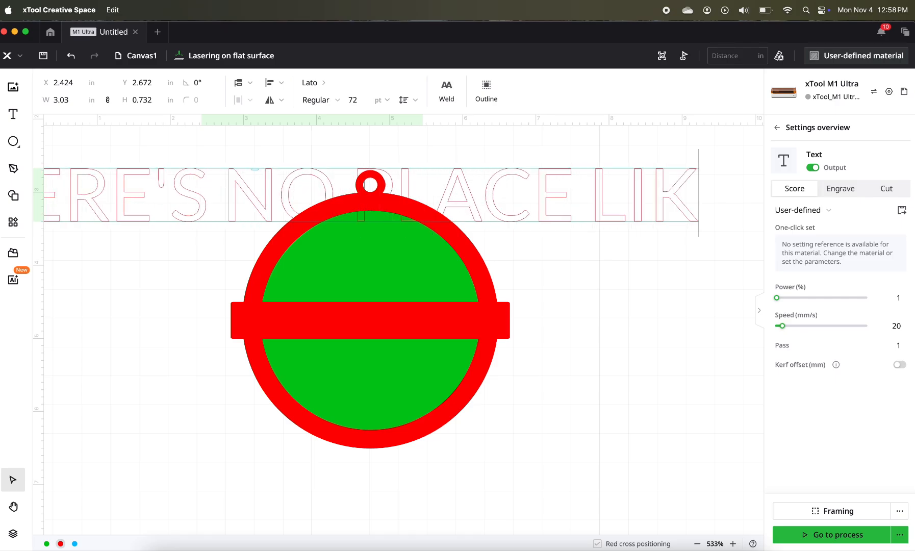
pyautogui.press('Escape')
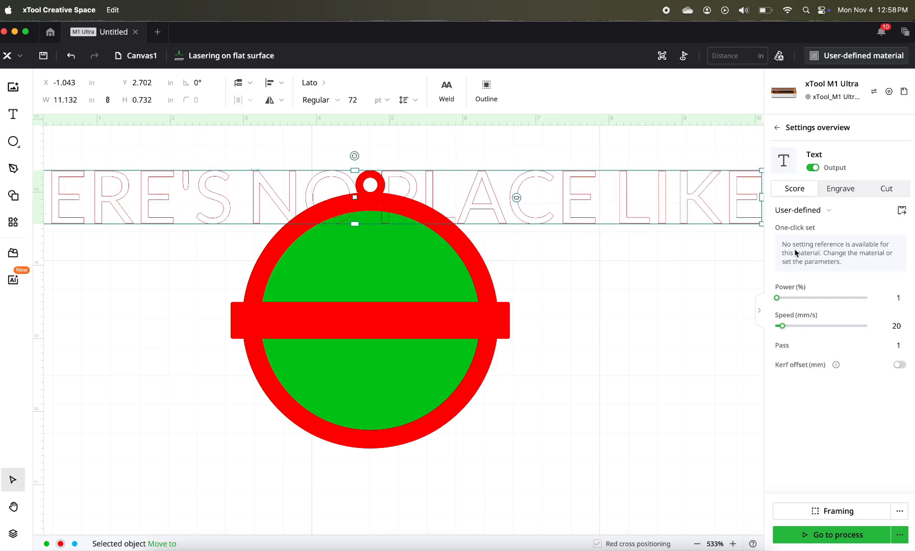
pyautogui.click(841, 187)
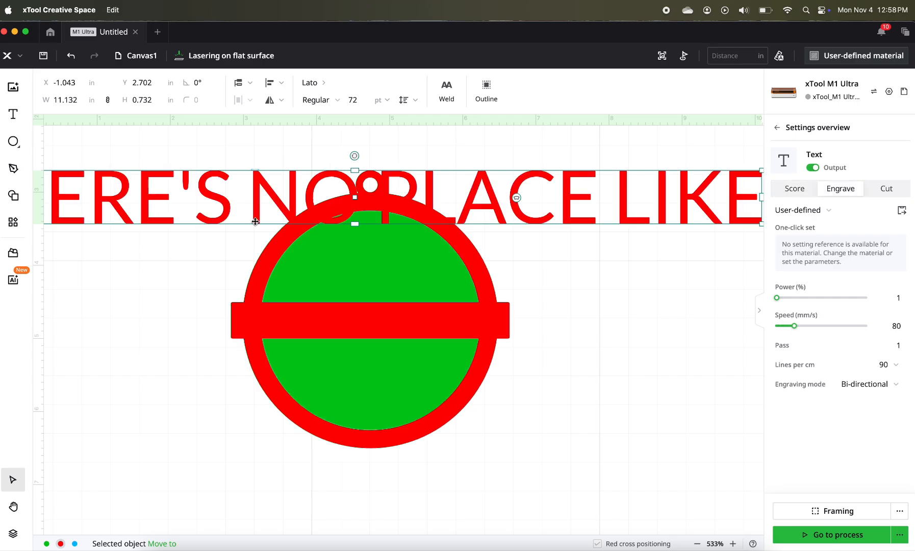
# - Shrink the text to about 4.87 in wide, place it above the red band, and assign it to the black layer
pyautogui.moveTo(250, 212); pyautogui.dragTo(370, 226)
pyautogui.moveTo(69, 187); pyautogui.dragTo(256, 268)
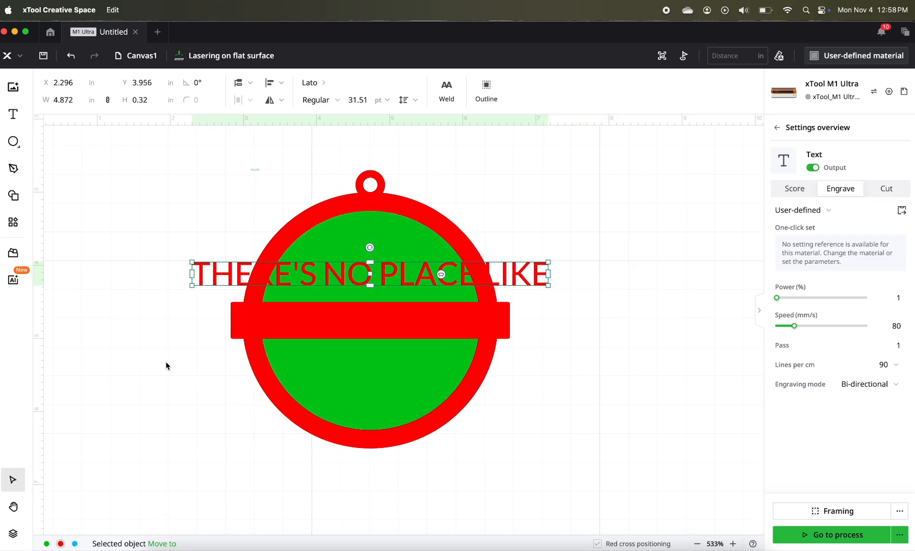
pyautogui.moveTo(167, 547)
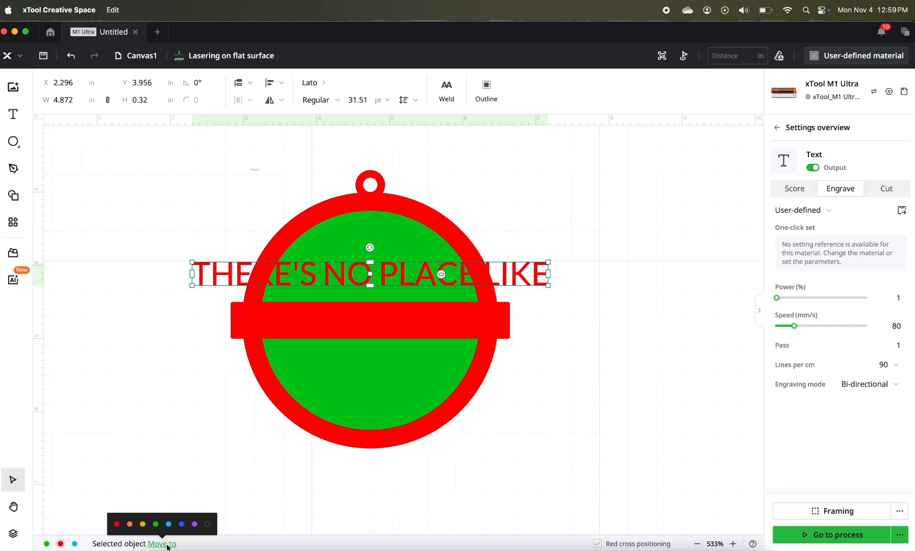
pyautogui.click(207, 524)
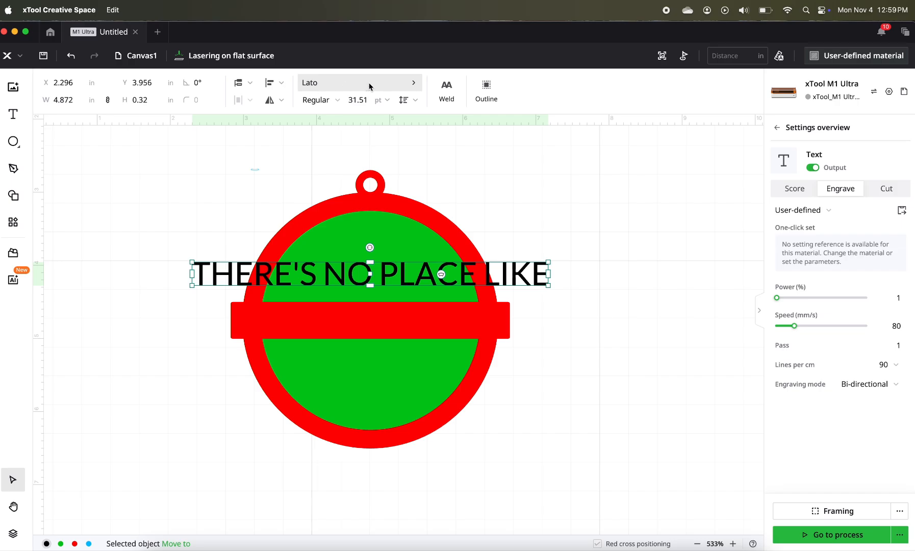
# - Search for the Arial typeface and apply it to the "THERE'S NO PLACE LIKE" text
pyautogui.click(407, 84)
pyautogui.click(127, 168)
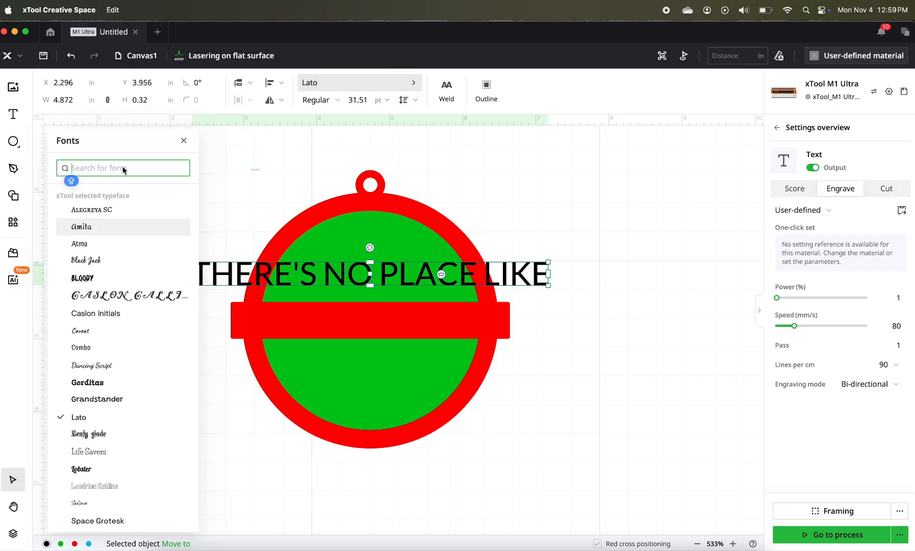
pyautogui.write('ARIAL')
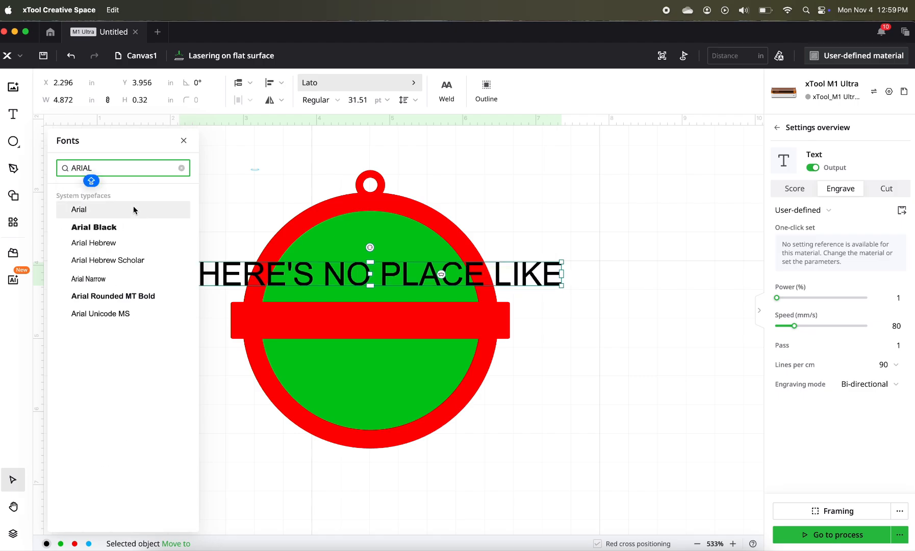
pyautogui.click(133, 207)
# - Reduce the text to about 3.04 in wide and place it across the upper green area at about X 3.16, Y 3.55 in
pyautogui.click(427, 270)
pyautogui.moveTo(427, 270); pyautogui.dragTo(461, 243)
pyautogui.moveTo(596, 259); pyautogui.dragTo(434, 240)
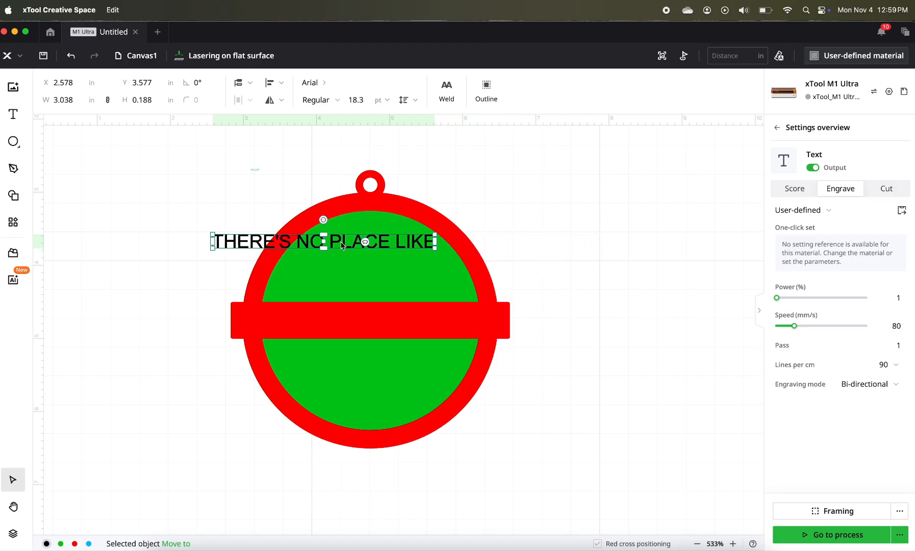
pyautogui.moveTo(373, 248); pyautogui.dragTo(416, 253)
pyautogui.scroll(5, 416, 251)
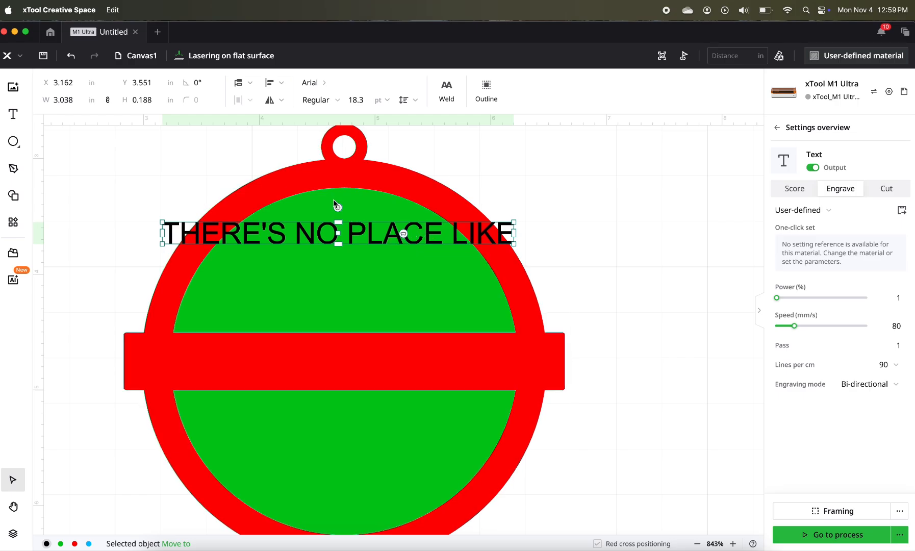
# - Curve the "THERE'S NO PLACE LIKE" text into an arch about 2.77 in wide following the ring's upper inner edge
pyautogui.moveTo(338, 207); pyautogui.dragTo(347, 209)
pyautogui.press('super+z')
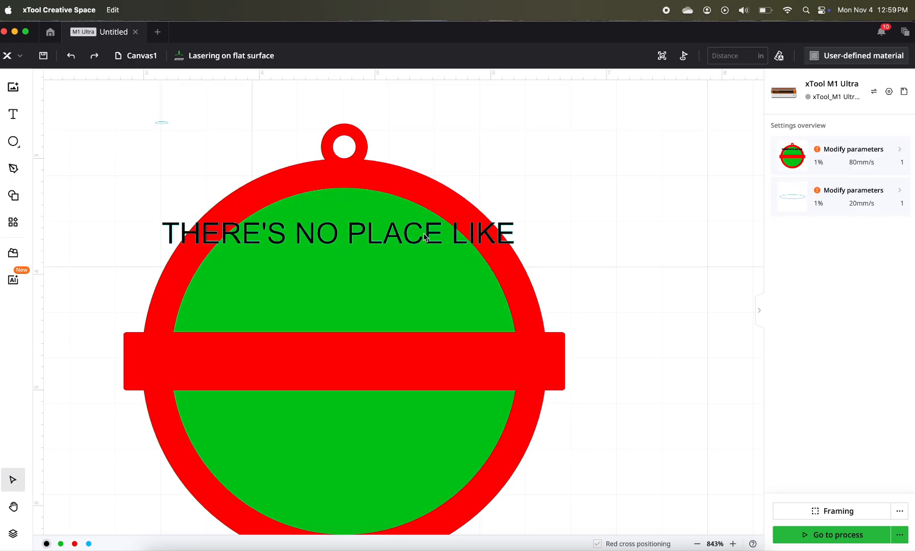
pyautogui.moveTo(407, 237); pyautogui.dragTo(435, 238)
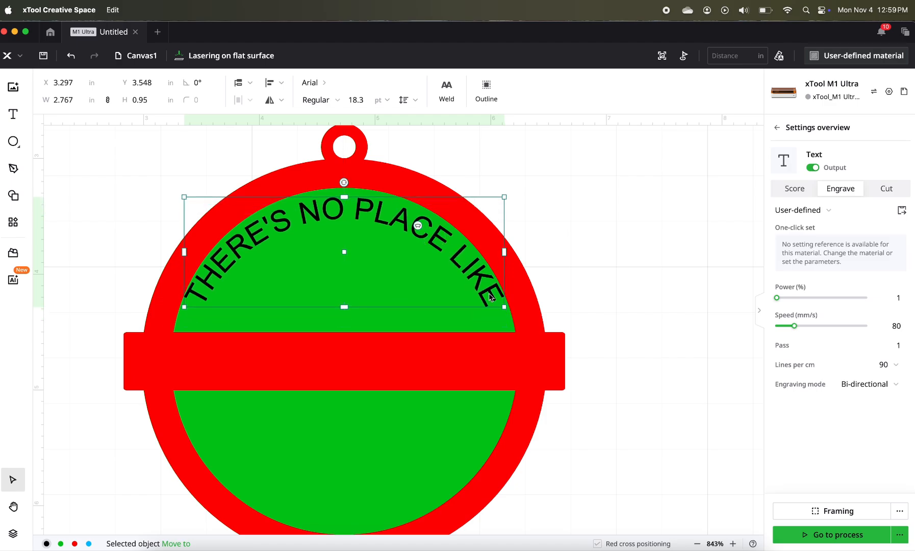
# - Fit the arched text just inside the ring's upper edge at about 15.4 pt and 2.41 in wide, with a slightly flatter curve
pyautogui.moveTo(505, 308); pyautogui.dragTo(454, 288)
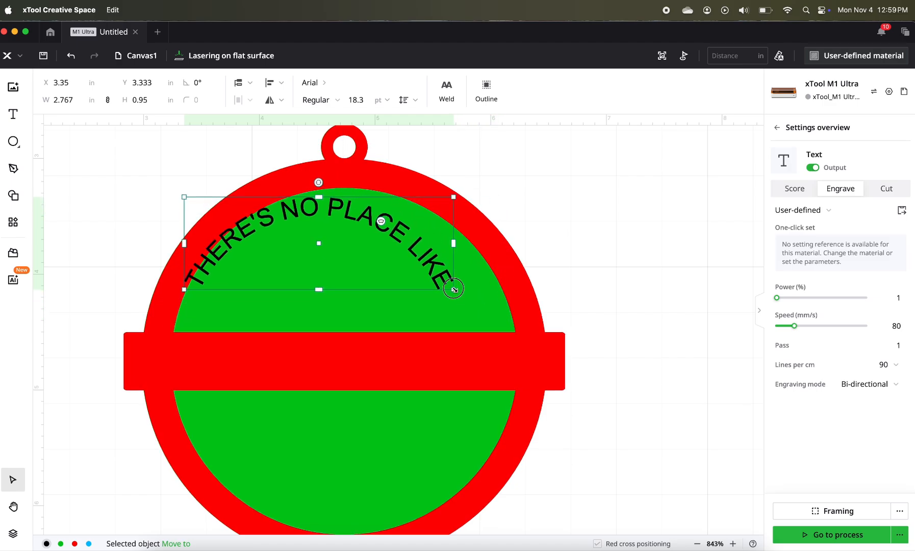
pyautogui.moveTo(417, 238); pyautogui.dragTo(443, 244)
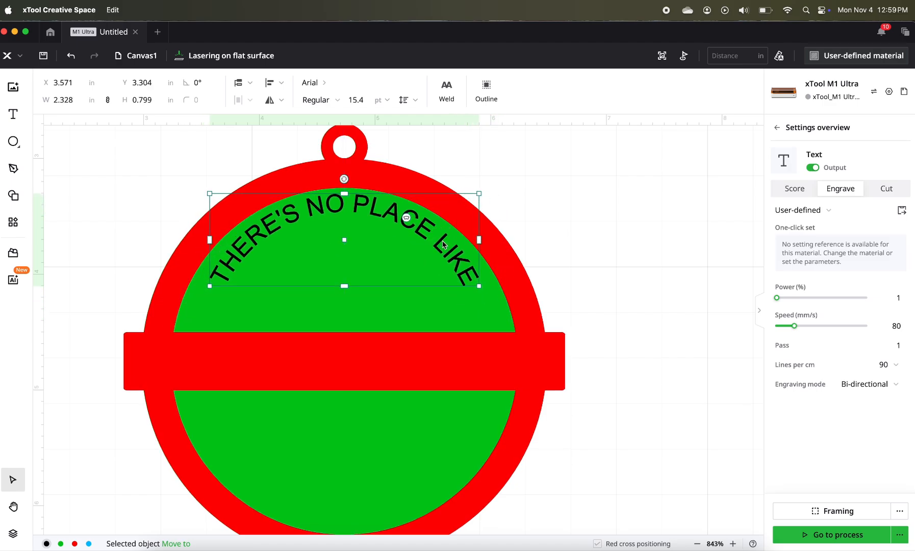
pyautogui.moveTo(406, 218); pyautogui.dragTo(409, 218)
# - Select the arched text together with the ornament shapes and align them to their horizontal centre
pyautogui.click(280, 181)
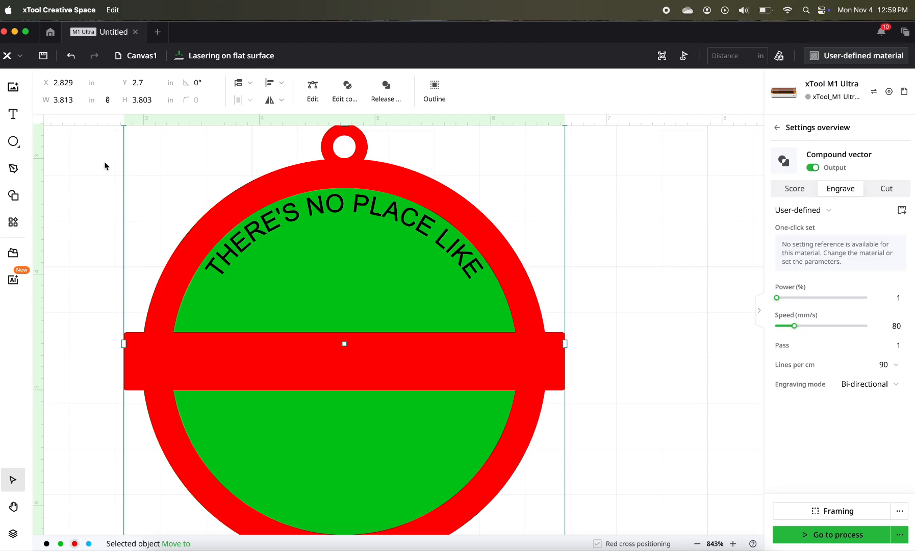
pyautogui.moveTo(98, 164); pyautogui.dragTo(287, 213)
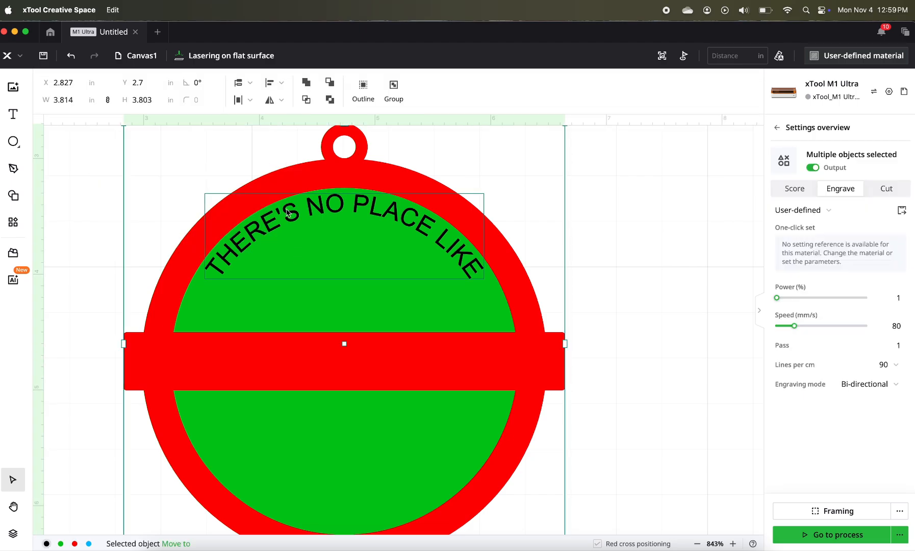
pyautogui.click(278, 86)
pyautogui.click(272, 121)
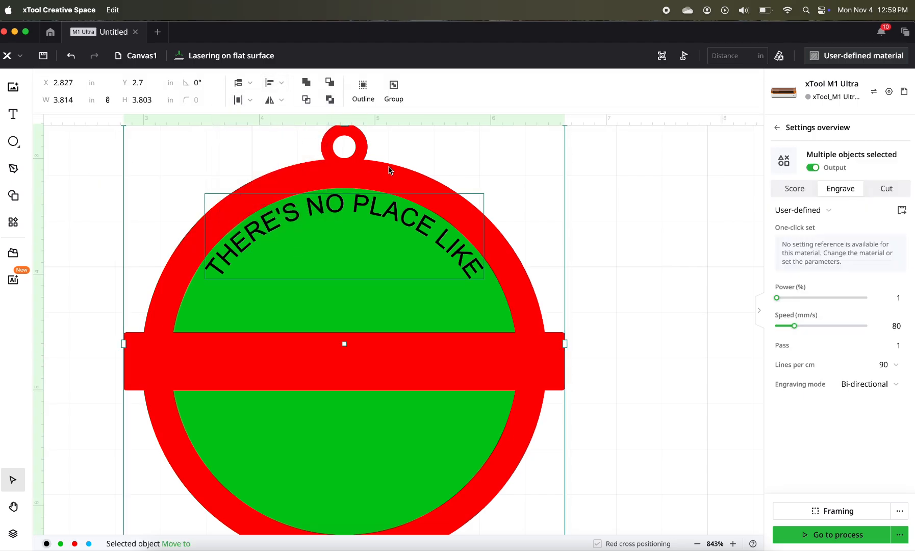
pyautogui.click(604, 202)
# - Duplicate the arched text and place the copy below the red band at about X 3.64, Y 5.11 in
pyautogui.click(441, 255)
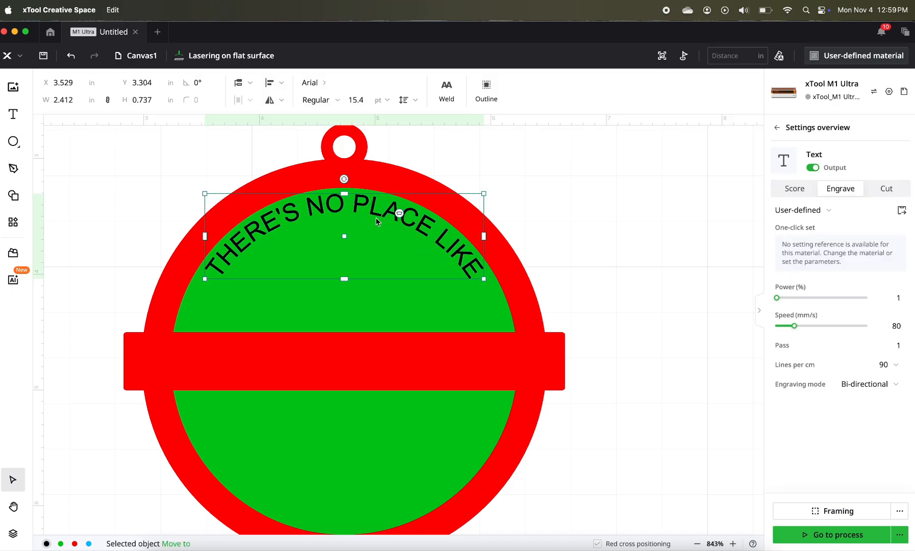
pyautogui.scroll(-3, 388, 214)
pyautogui.hscroll(-2, 388, 214)
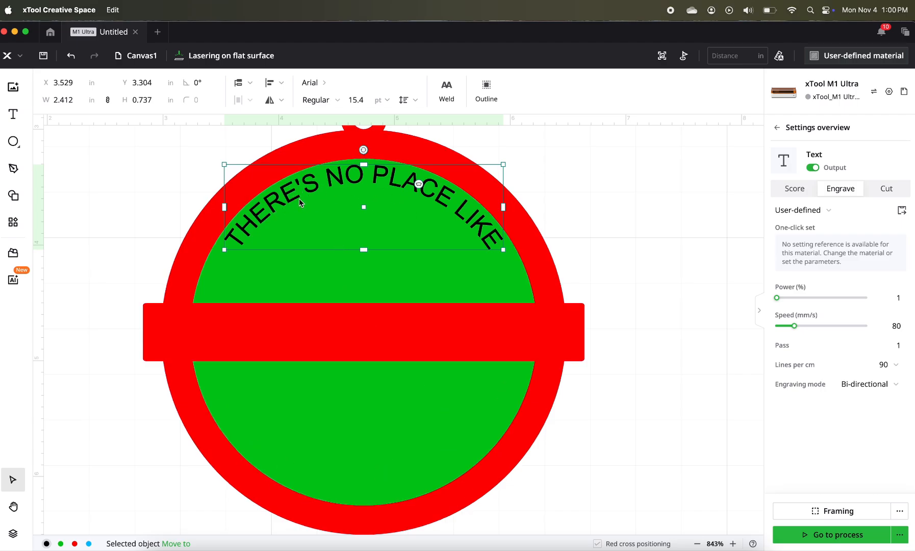
pyautogui.rightClick(274, 206)
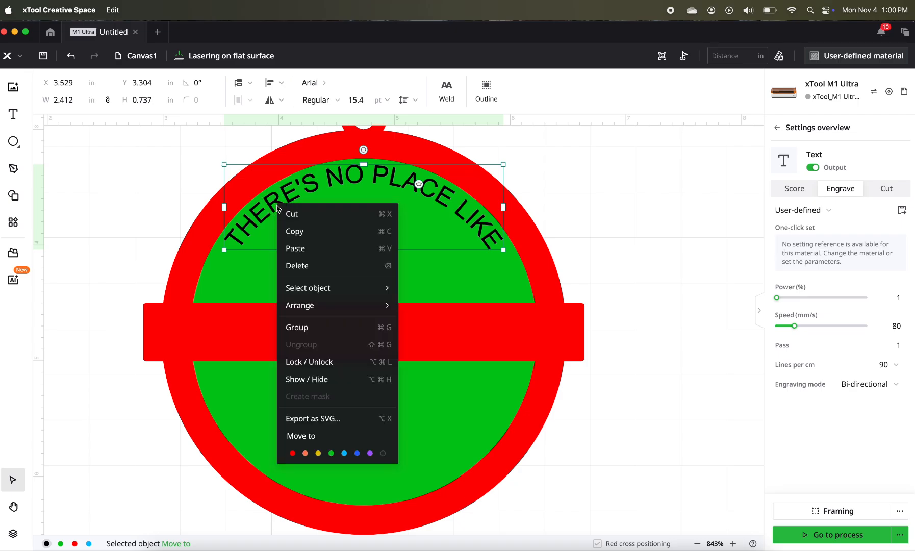
pyautogui.click(294, 231)
pyautogui.rightClick(324, 416)
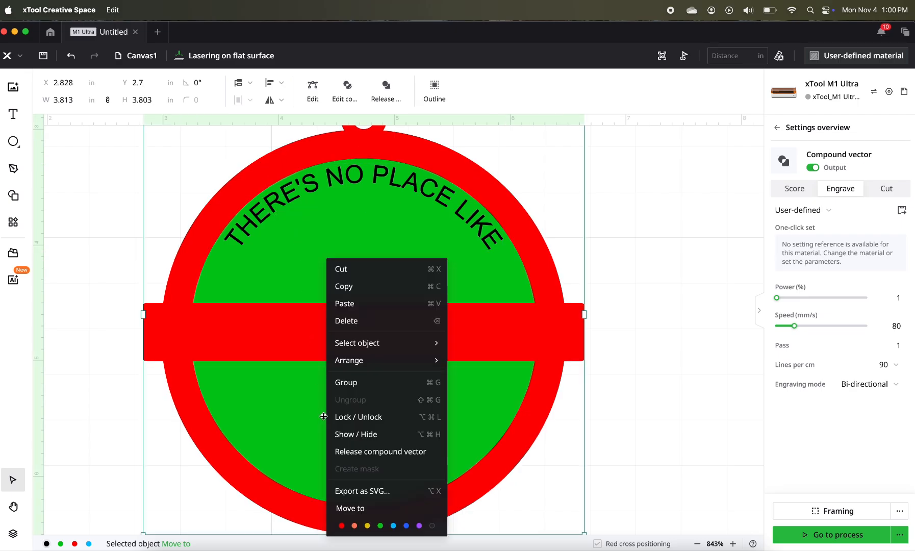
pyautogui.click(347, 302)
pyautogui.moveTo(352, 311); pyautogui.dragTo(266, 427)
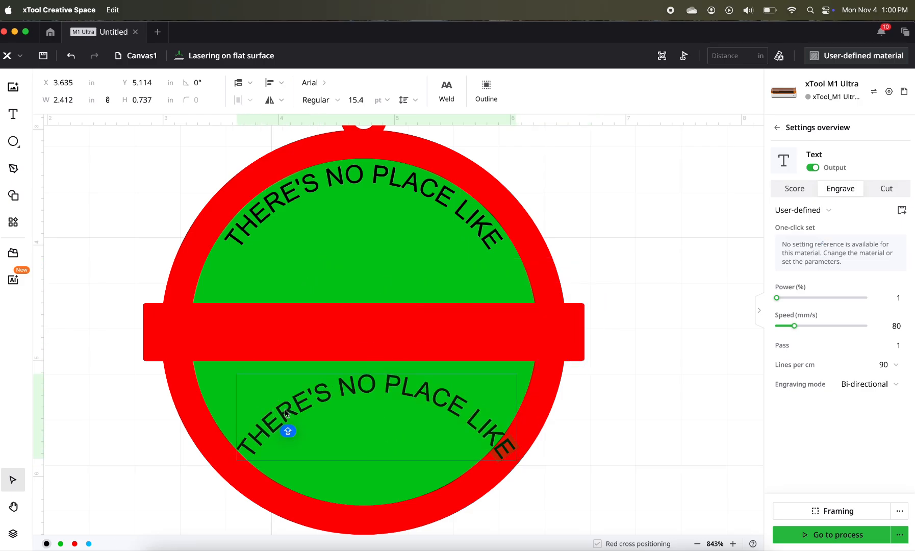
# - Replace the copied text's wording with "HOME FOR THE HOLIDAYS"
pyautogui.doubleClick(286, 414)
pyautogui.write('HOME FOR THE')
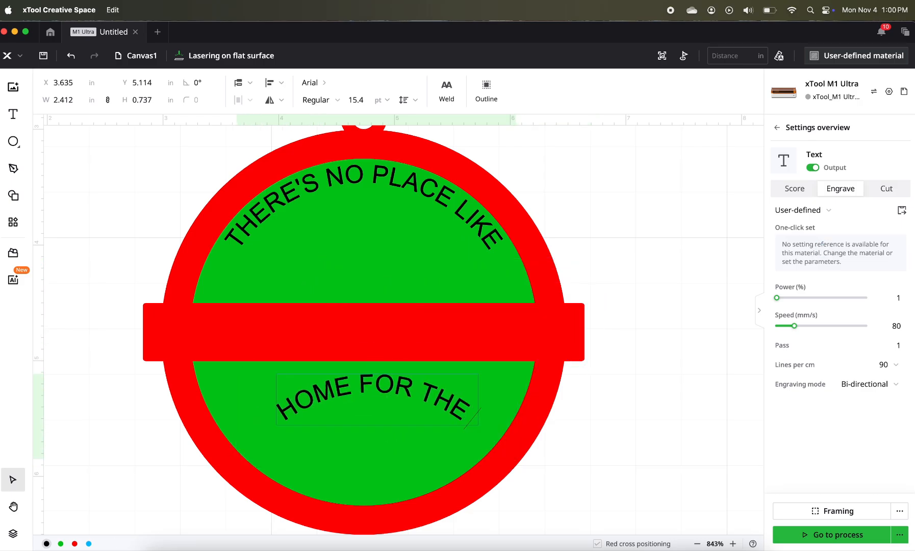
pyautogui.write(' HOLIDASY')
pyautogui.press('BackSpace')
pyautogui.press('BackSpace')
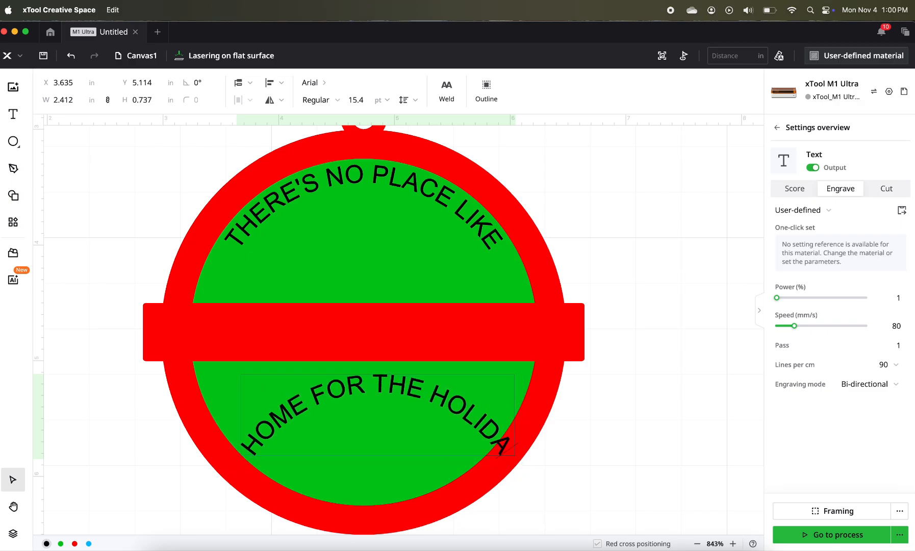
pyautogui.write('YS')
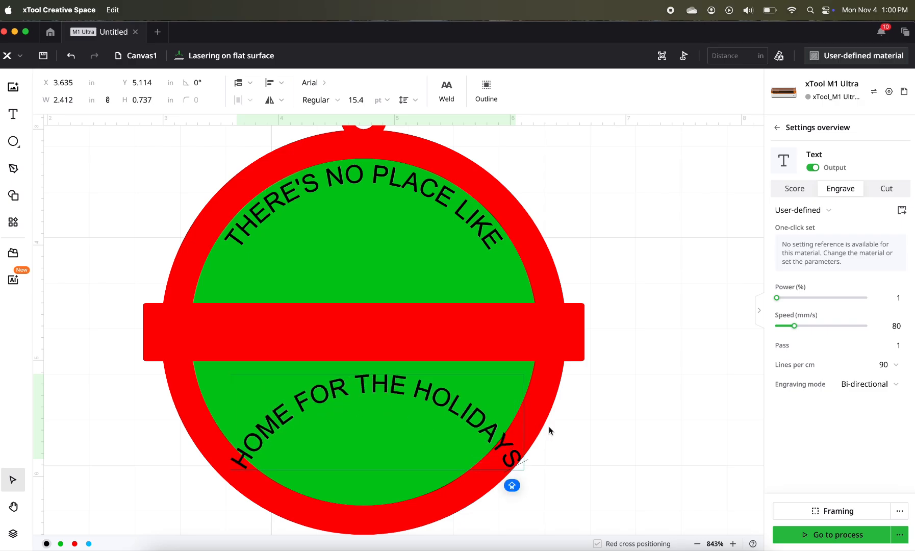
# - Reverse the curve of "HOME FOR THE HOLIDAYS" and fit it along the ring's lower inner edge at about X 3.48, Y 5.37 in
pyautogui.click(477, 426)
pyautogui.click(479, 423)
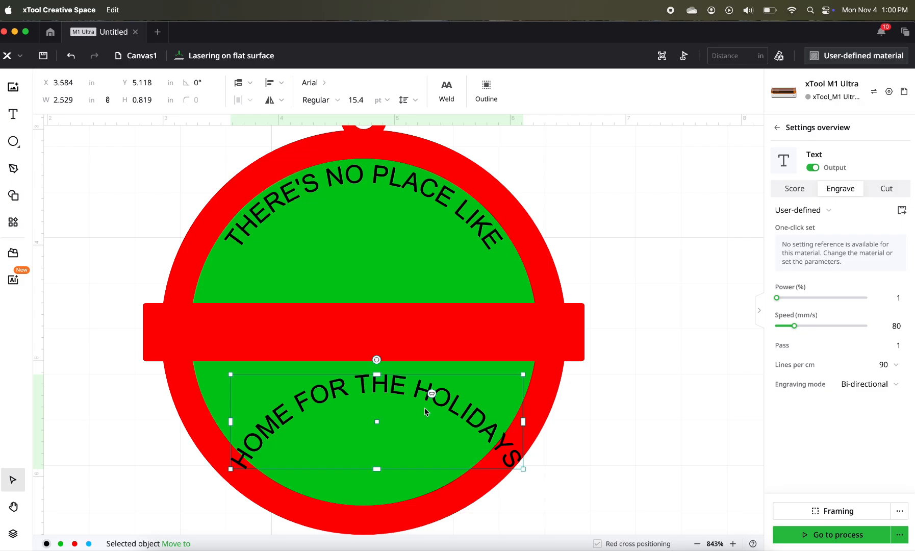
pyautogui.moveTo(432, 395); pyautogui.dragTo(449, 468)
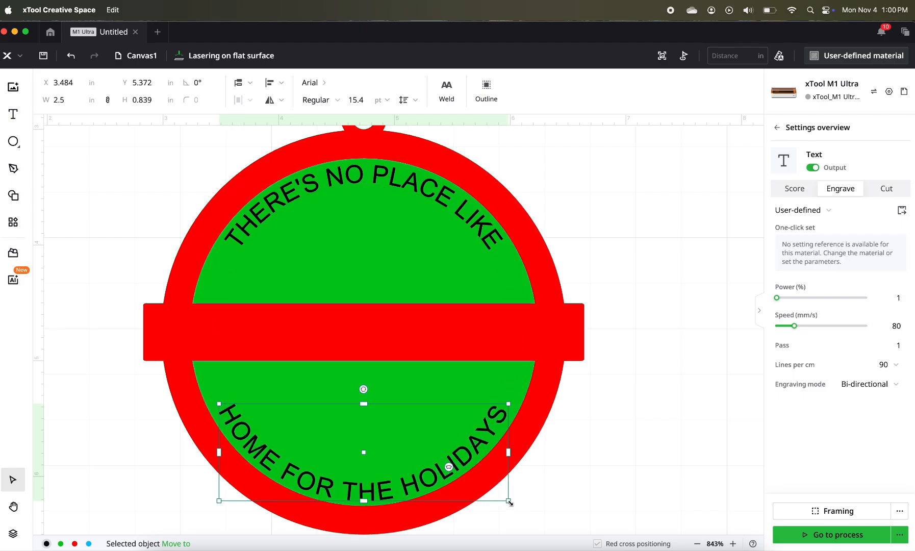
pyautogui.moveTo(509, 501); pyautogui.dragTo(473, 492)
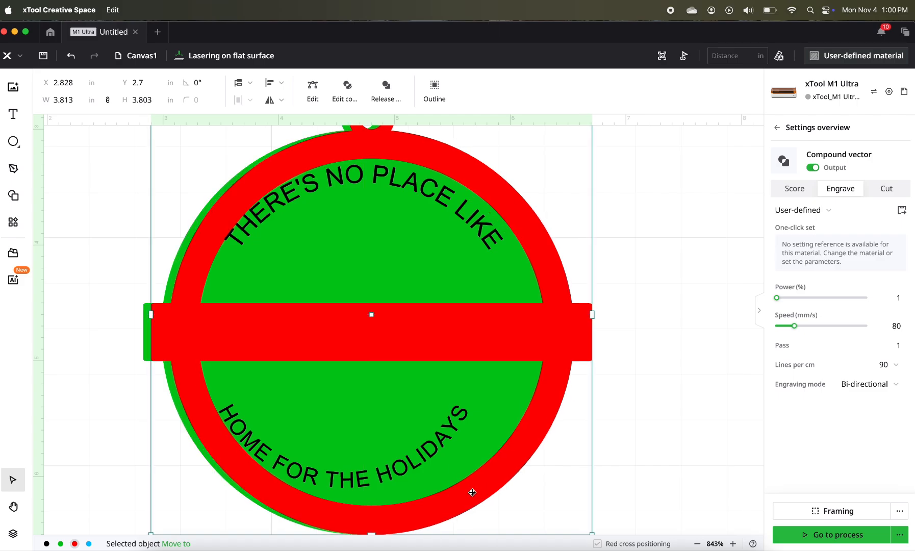
pyautogui.press('super+z')
pyautogui.press('super+z')
pyautogui.press('super+z')
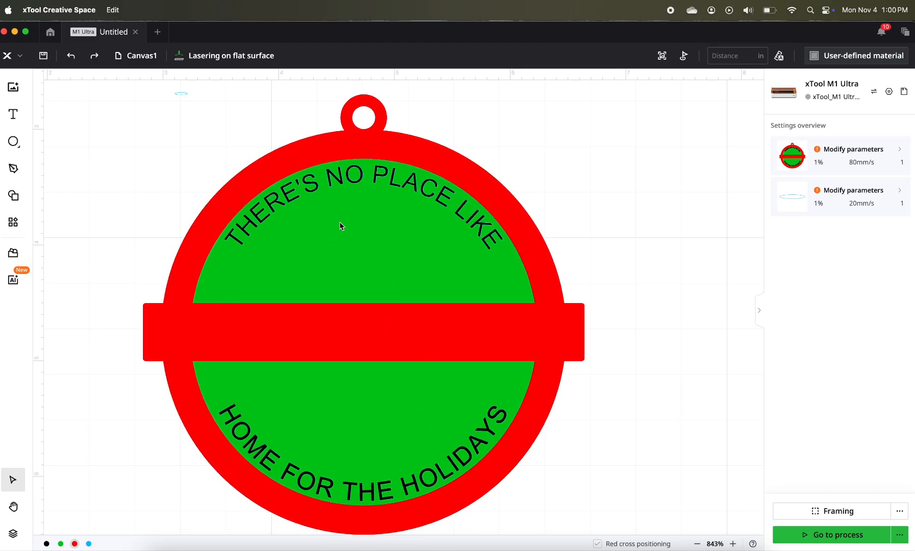
# - Flatten the lower text's curve slightly to about 2.54 in wide, then align both texts and the ornament to their horizontal centre
pyautogui.click(456, 465)
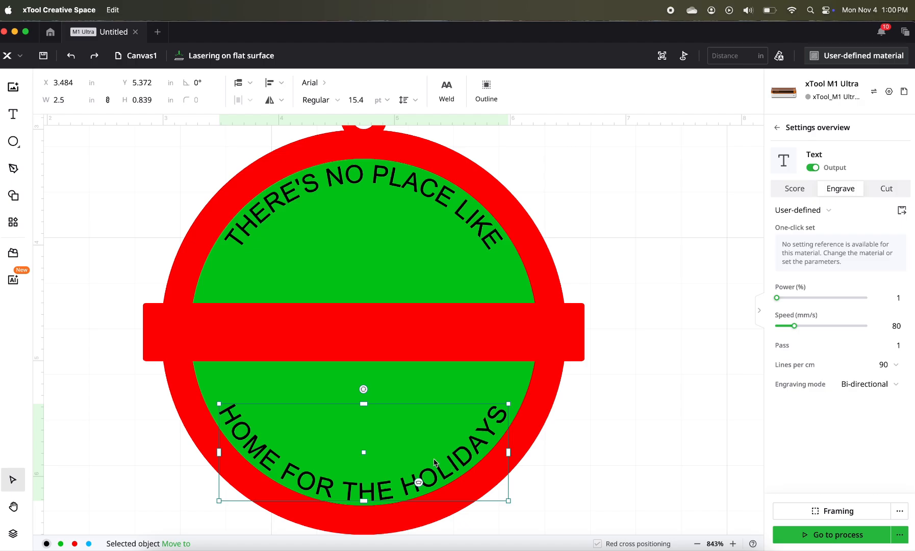
pyautogui.moveTo(417, 485); pyautogui.dragTo(418, 485)
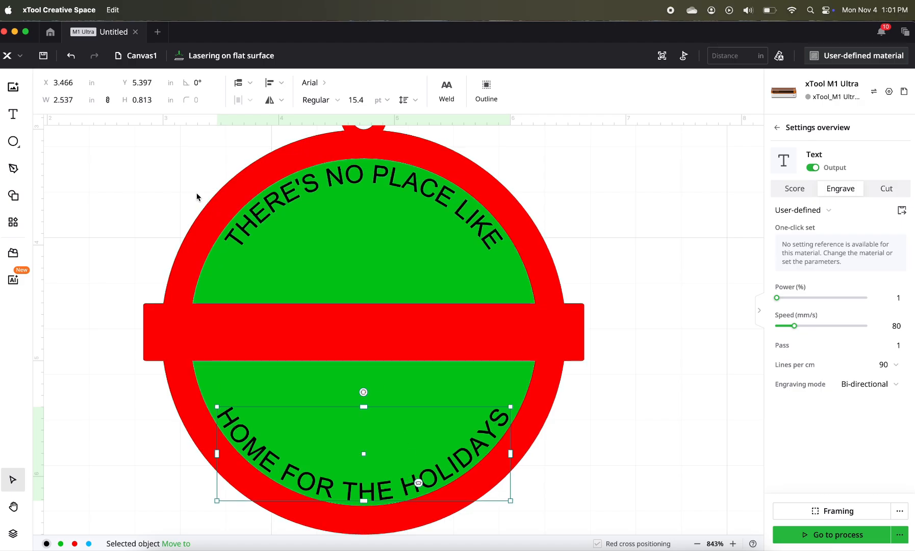
pyautogui.click(182, 180)
pyautogui.moveTo(108, 175); pyautogui.dragTo(356, 420)
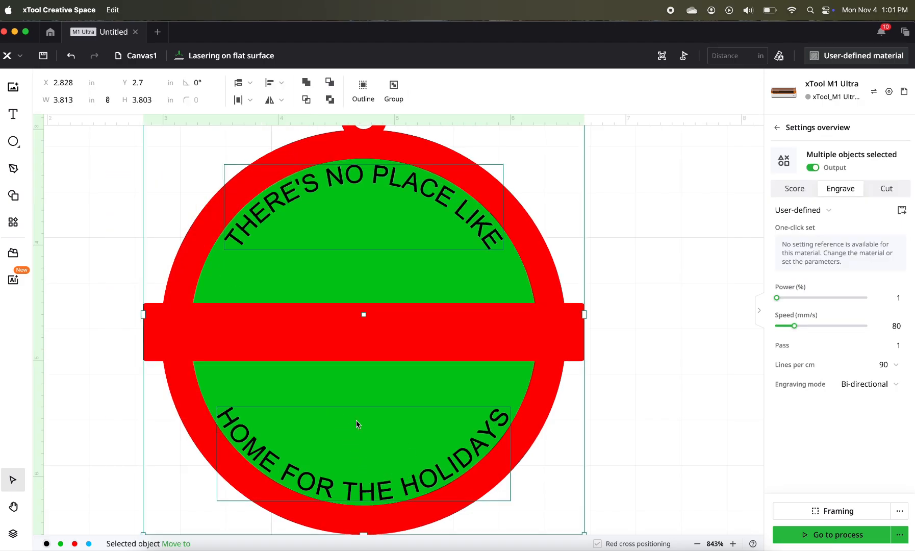
pyautogui.click(282, 86)
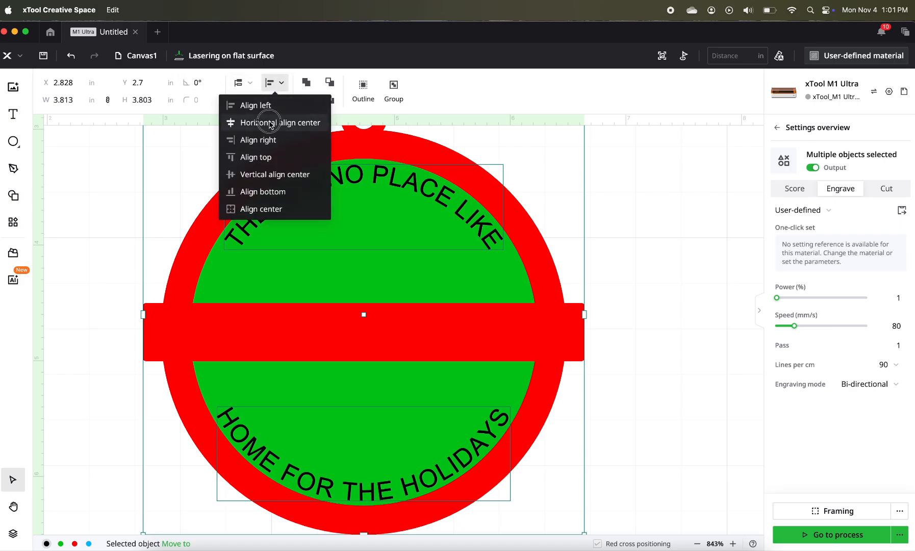
pyautogui.click(273, 120)
pyautogui.click(425, 242)
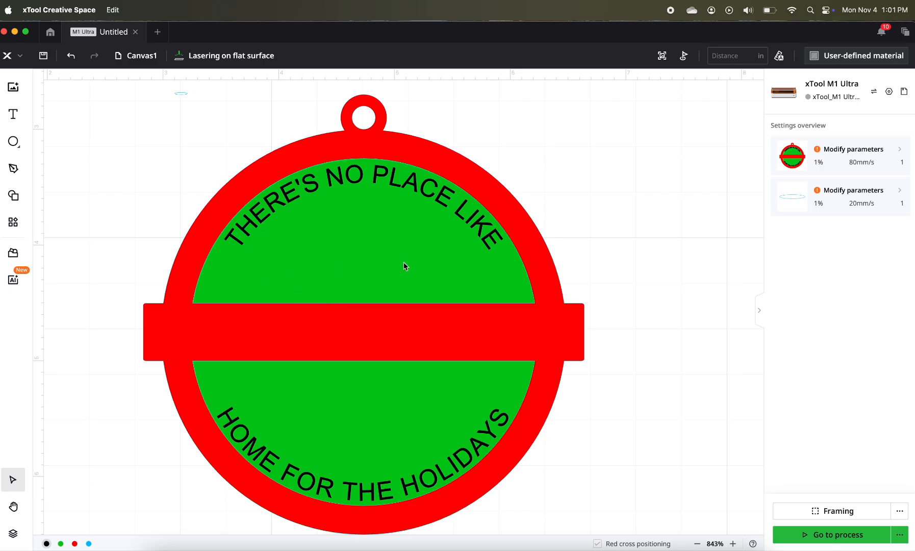
# - Add the text "Home" in Lato 72 pt and place it below the ornament at about X 1.84, Y 6.70 in
pyautogui.scroll(-5, 403, 266)
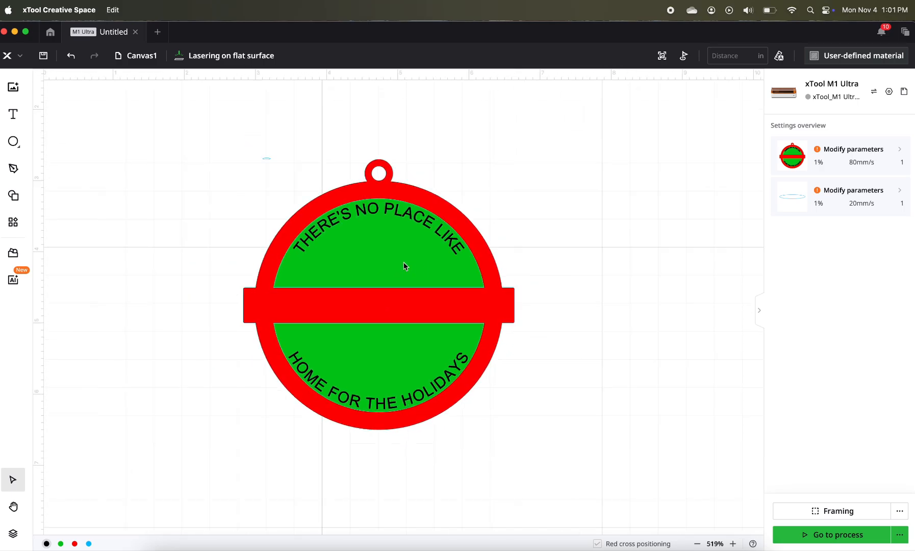
pyautogui.click(19, 117)
pyautogui.click(181, 168)
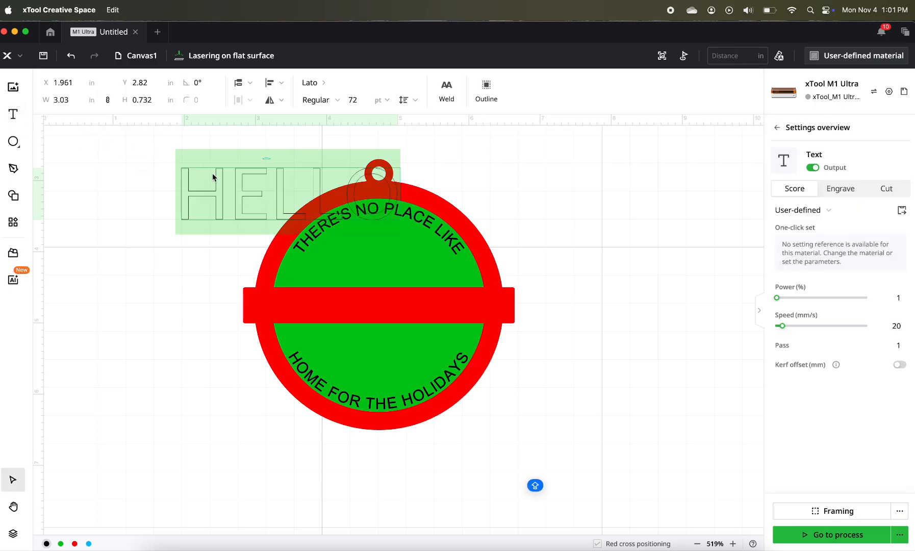
pyautogui.write('HOME')
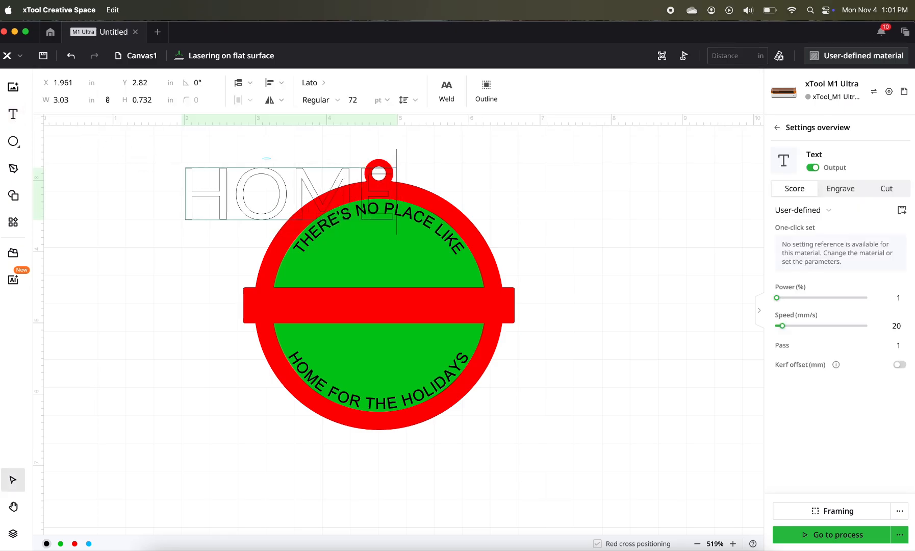
pyautogui.press('BackSpace')
pyautogui.press('BackSpace')
pyautogui.press('BackSpace')
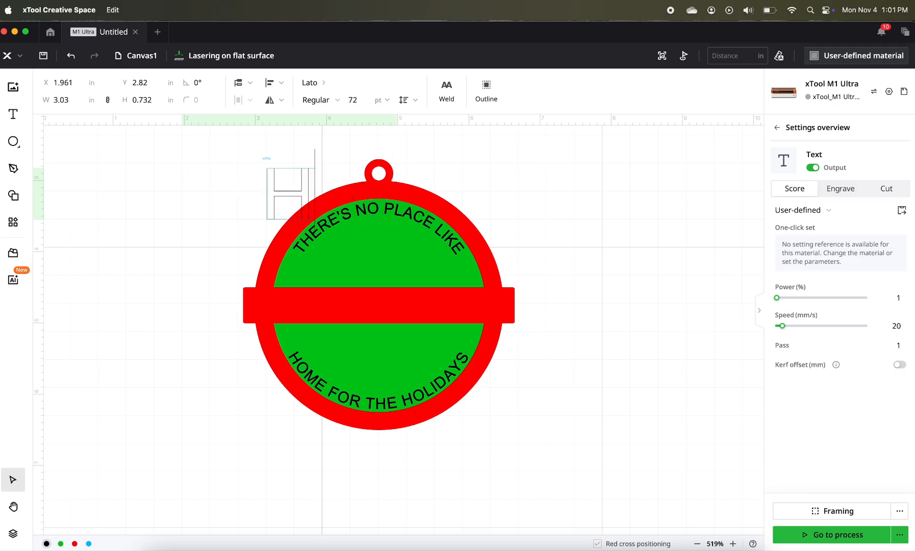
pyautogui.write('ome')
pyautogui.click(265, 317)
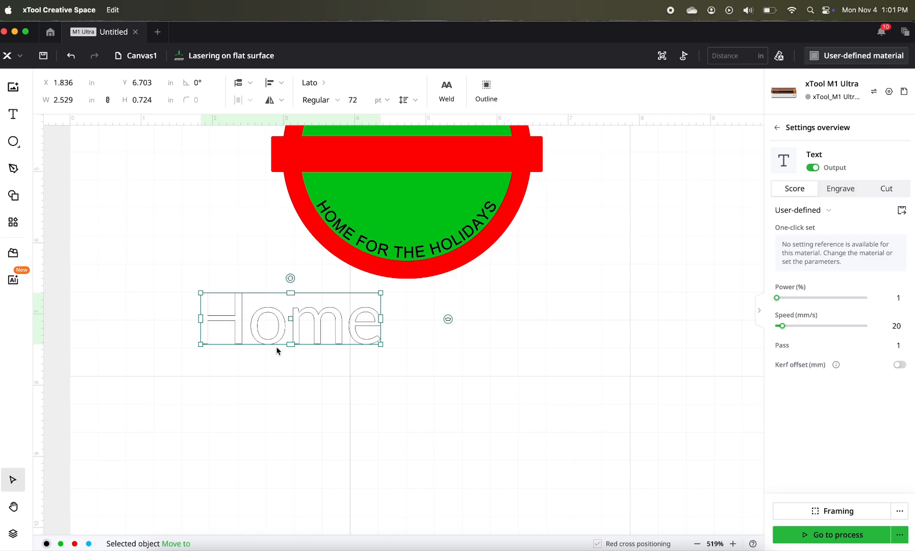
# - Copy the large "Home" text and paste two duplicates staggered below it
pyautogui.rightClick(337, 325)
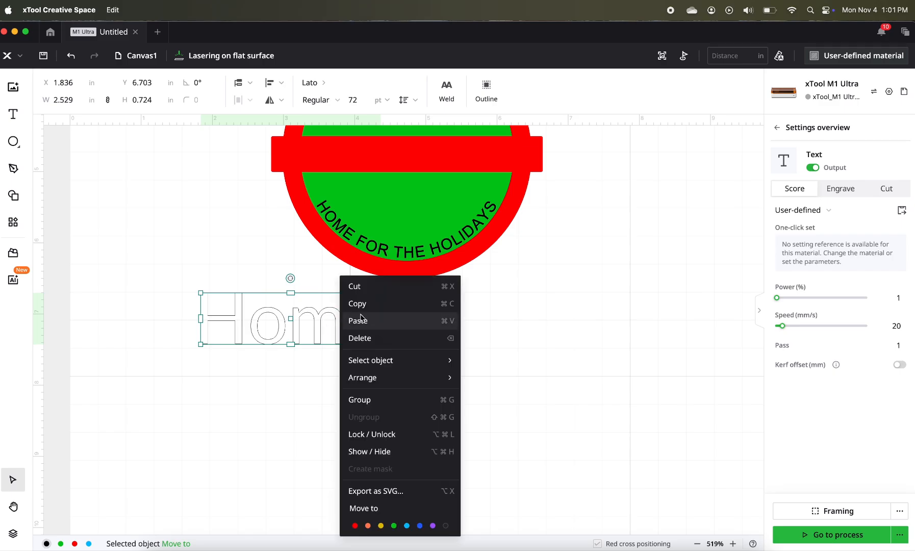
pyautogui.rightClick(325, 365)
pyautogui.click(340, 370)
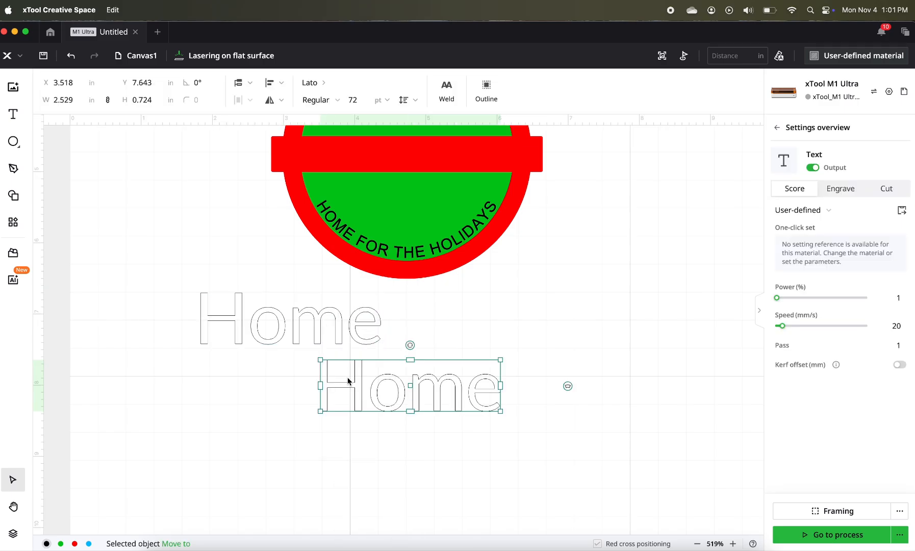
pyautogui.rightClick(433, 429)
pyautogui.click(456, 436)
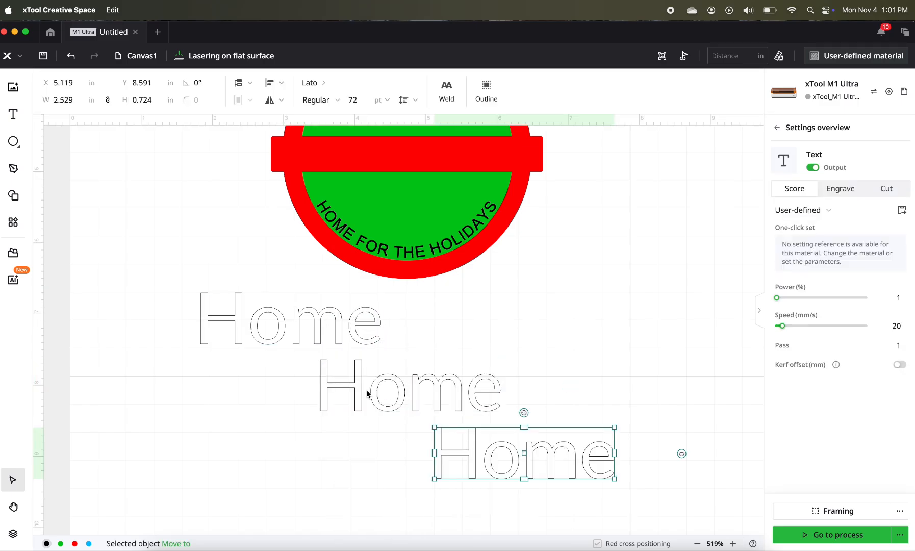
# - Reduce the first large "Home" text to the single letter "H"
pyautogui.click(283, 329)
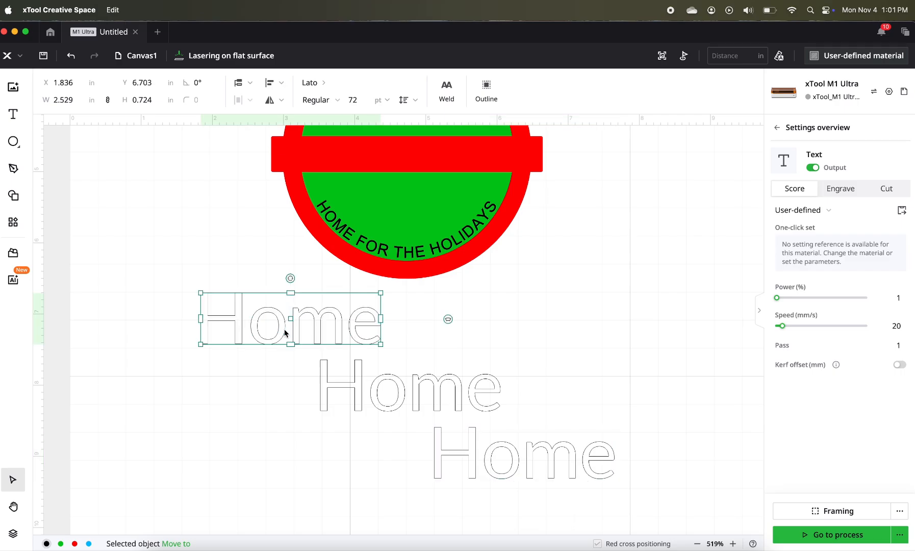
pyautogui.click(255, 325)
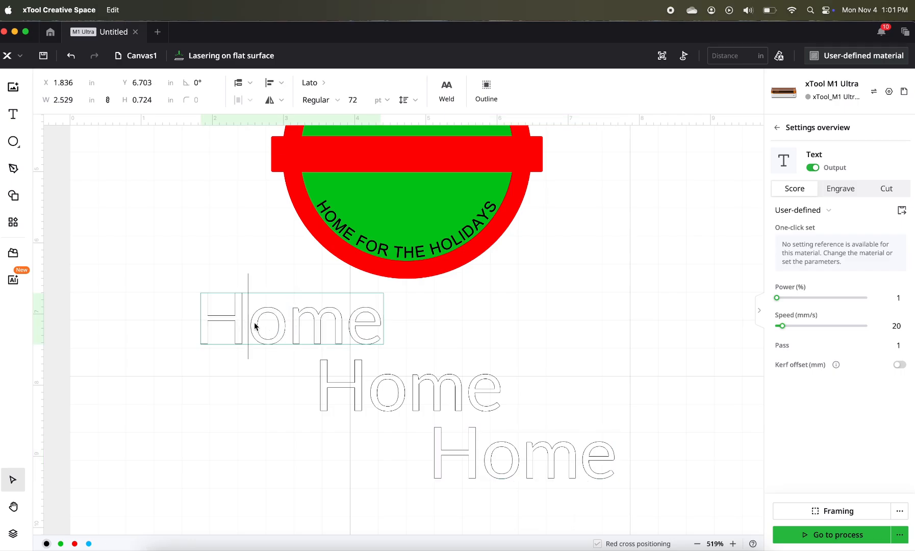
pyautogui.moveTo(255, 326); pyautogui.dragTo(395, 347)
pyautogui.press('BackSpace')
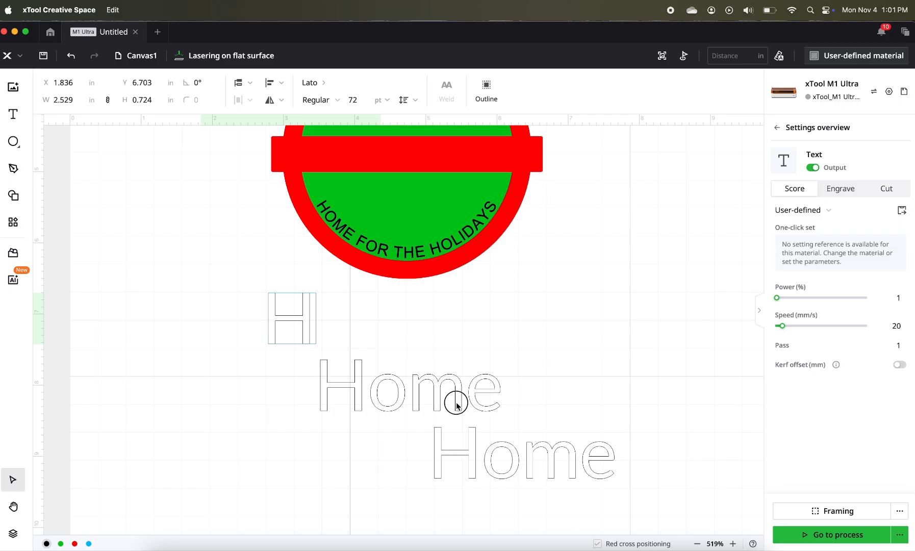
# - Reduce the second large "Home" text to the letters "om"
pyautogui.click(456, 403)
pyautogui.click(368, 393)
pyautogui.press('BackSpace')
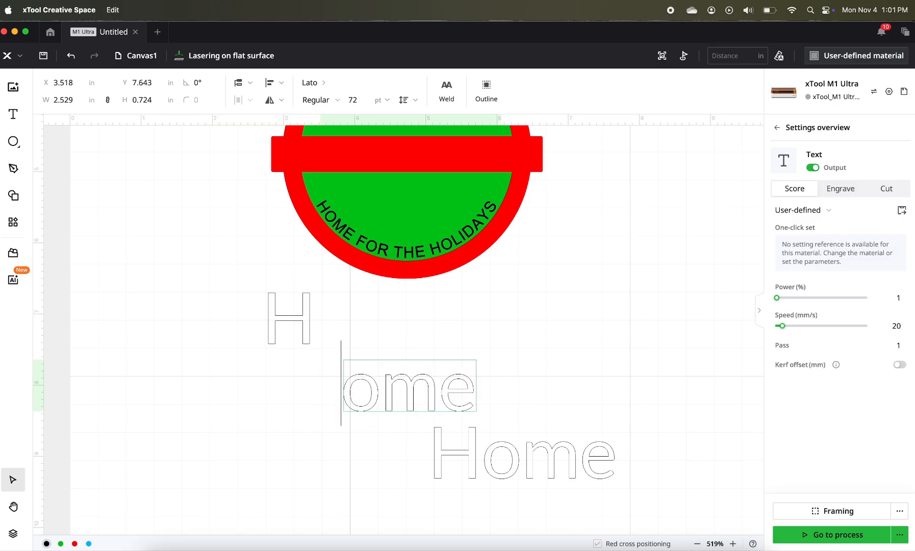
pyautogui.moveTo(440, 391); pyautogui.dragTo(476, 400)
pyautogui.press('BackSpace')
# - Reduce the third large "Home" text to the single letter "e"
pyautogui.click(495, 463)
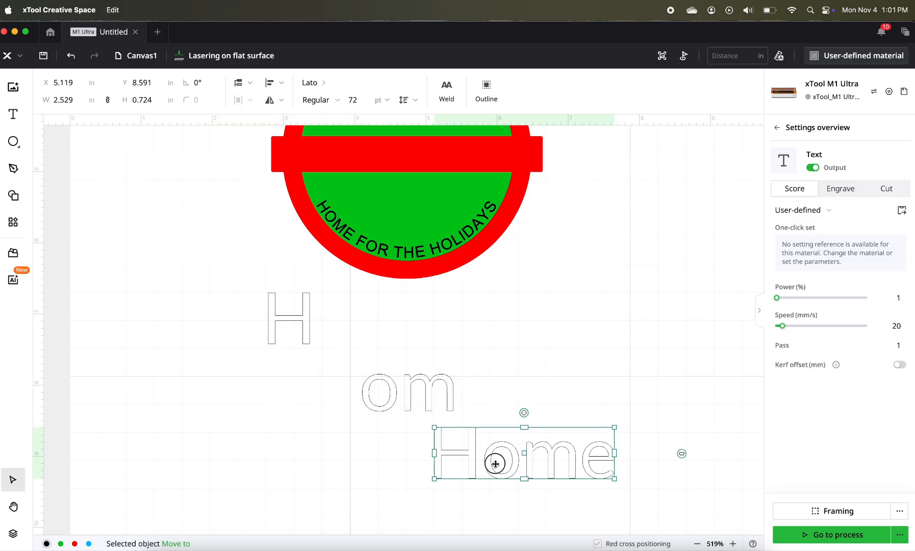
pyautogui.doubleClick(495, 463)
pyautogui.moveTo(580, 469); pyautogui.dragTo(409, 473)
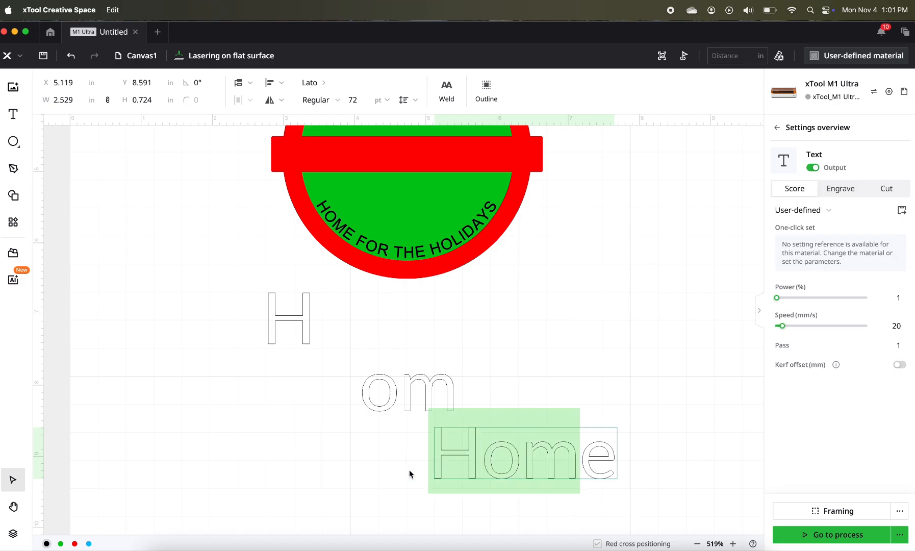
pyautogui.press('BackSpace')
pyautogui.press('Escape')
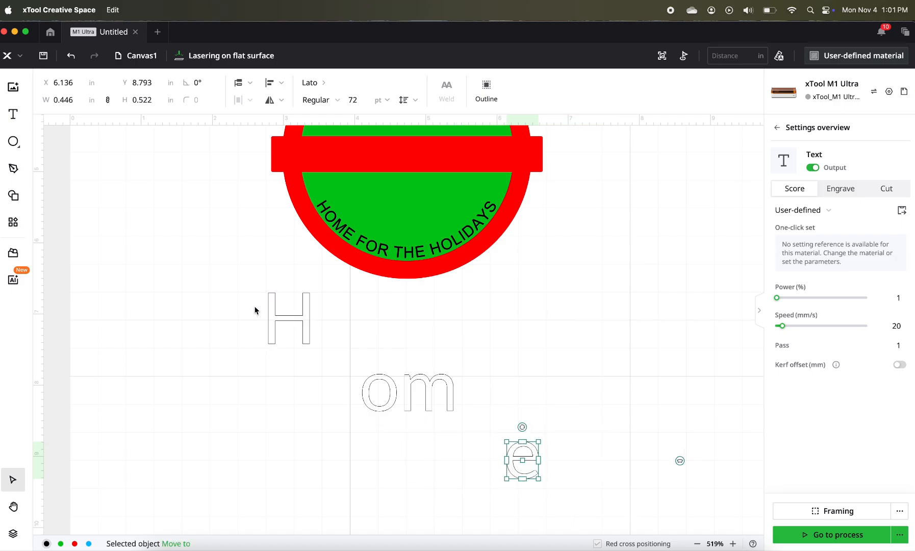
# - Set the font of the large single letter "H" to hello honey tail
pyautogui.click(273, 314)
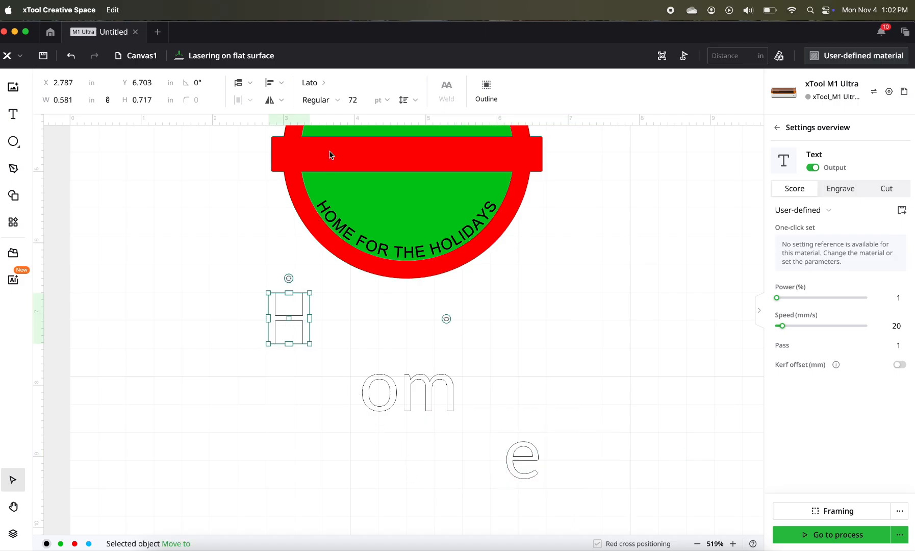
pyautogui.click(322, 86)
pyautogui.click(119, 175)
pyautogui.write('hello')
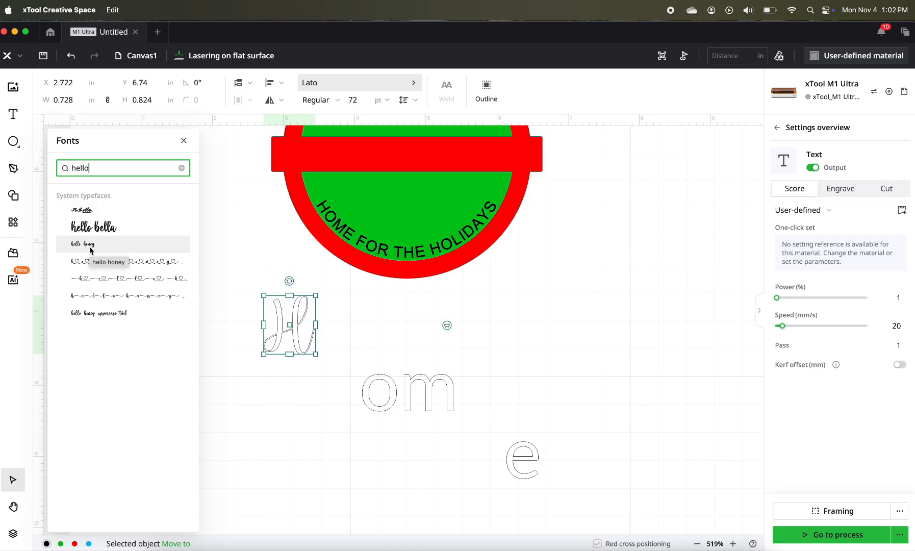
pyautogui.click(89, 295)
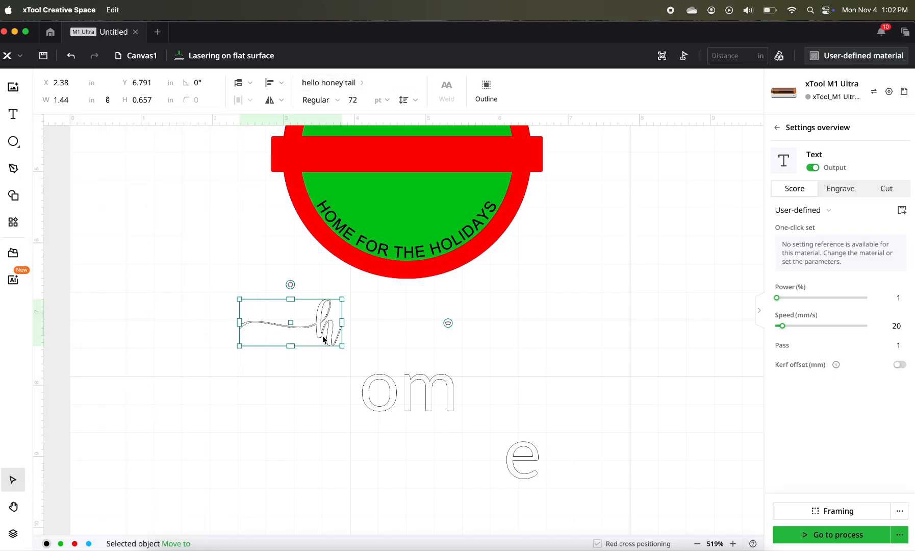
# - Set the "om" text's font to hello honey and move it beside the tailed "h"
pyautogui.click(410, 390)
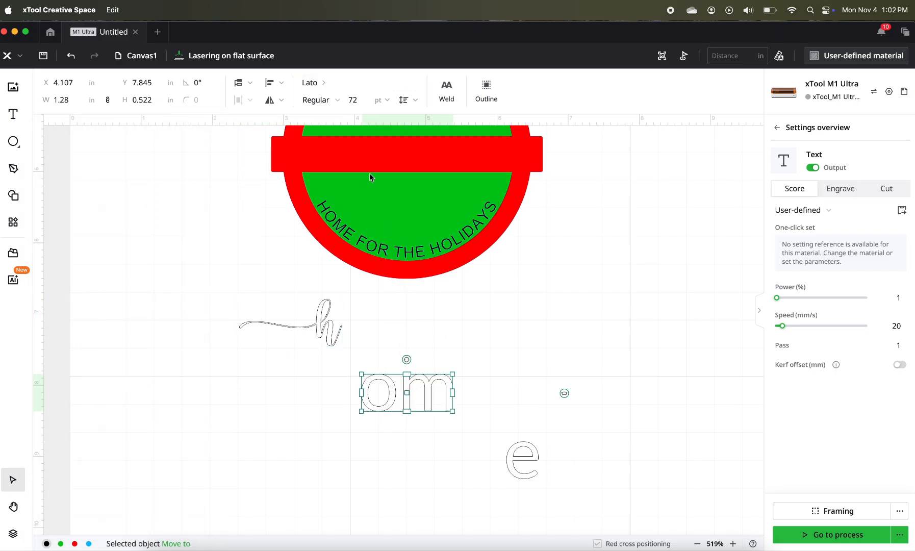
pyautogui.click(324, 79)
pyautogui.click(105, 163)
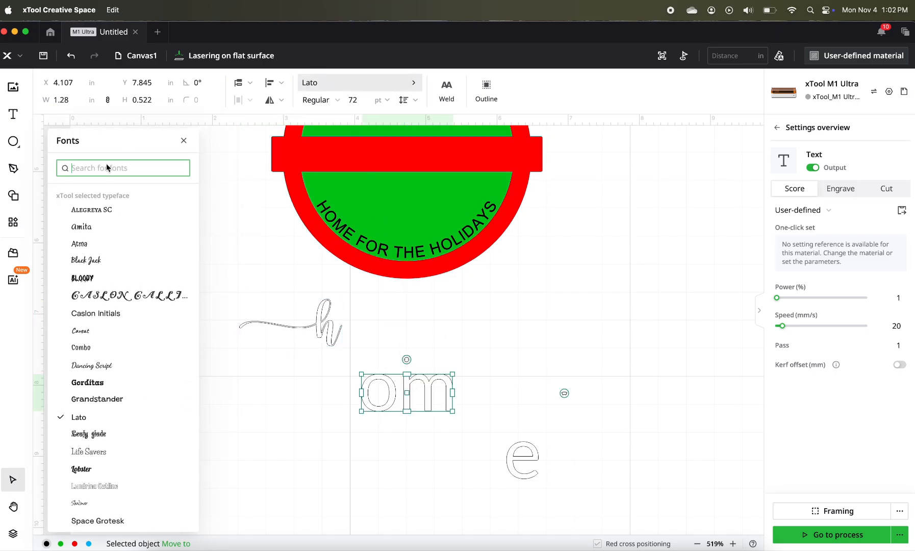
pyautogui.write('hello')
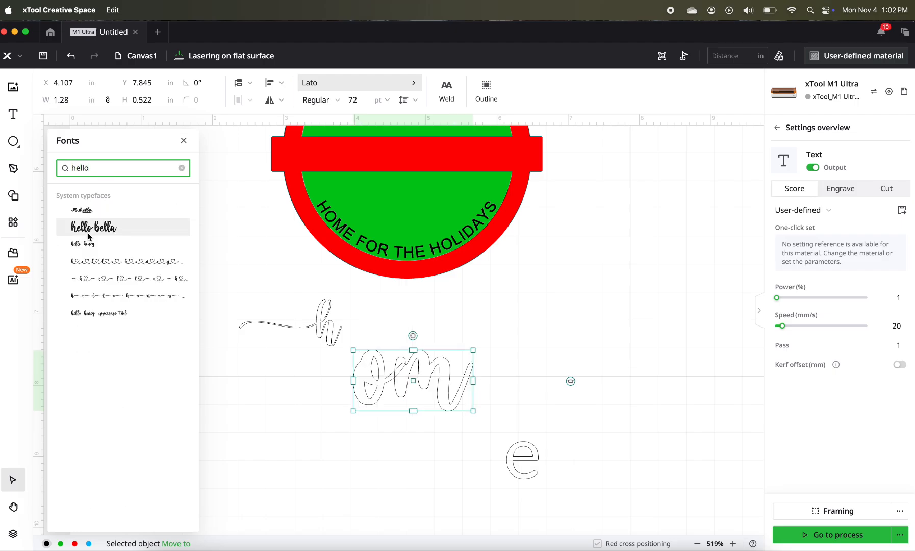
pyautogui.click(83, 244)
pyautogui.moveTo(419, 399); pyautogui.dragTo(392, 333)
# - Move the "e" beside the "om" text and set its font to hello honey tail
pyautogui.moveTo(526, 466); pyautogui.dragTo(437, 337)
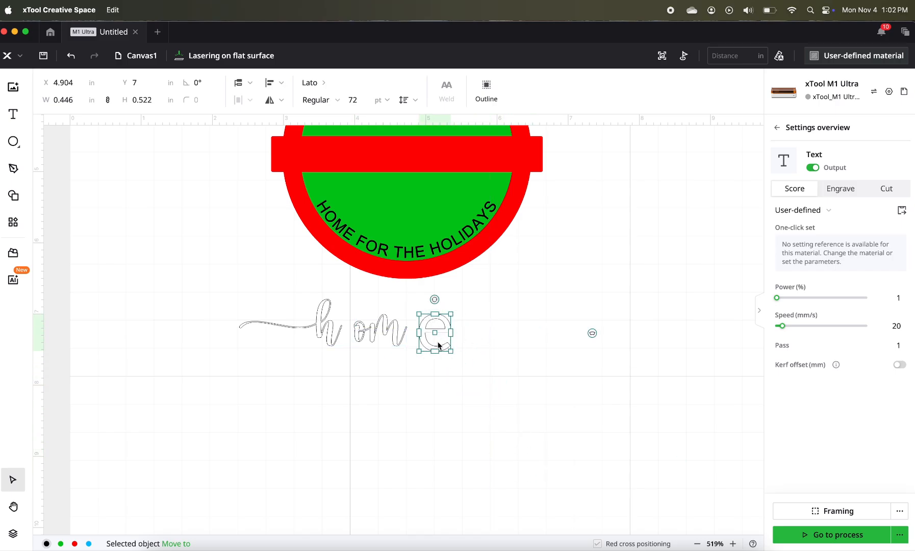
pyautogui.click(319, 84)
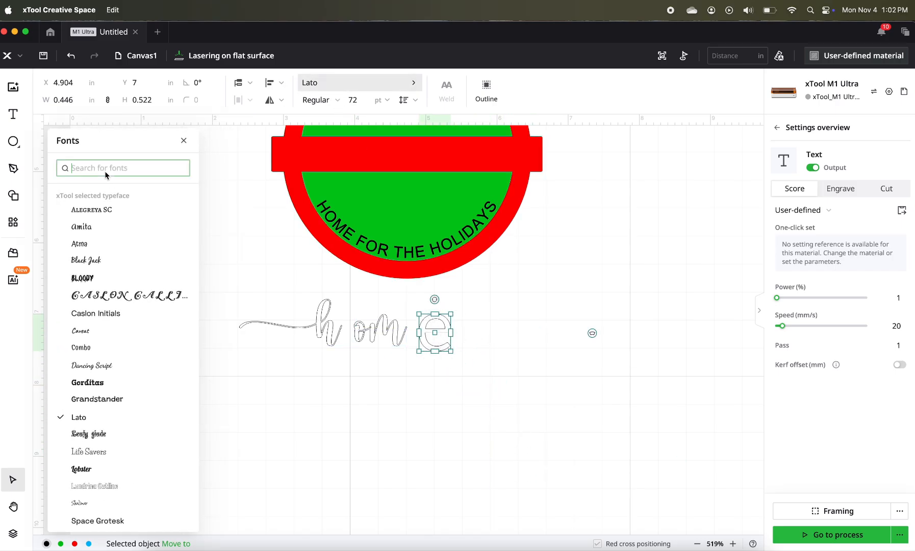
pyautogui.write('hello')
pyautogui.click(127, 278)
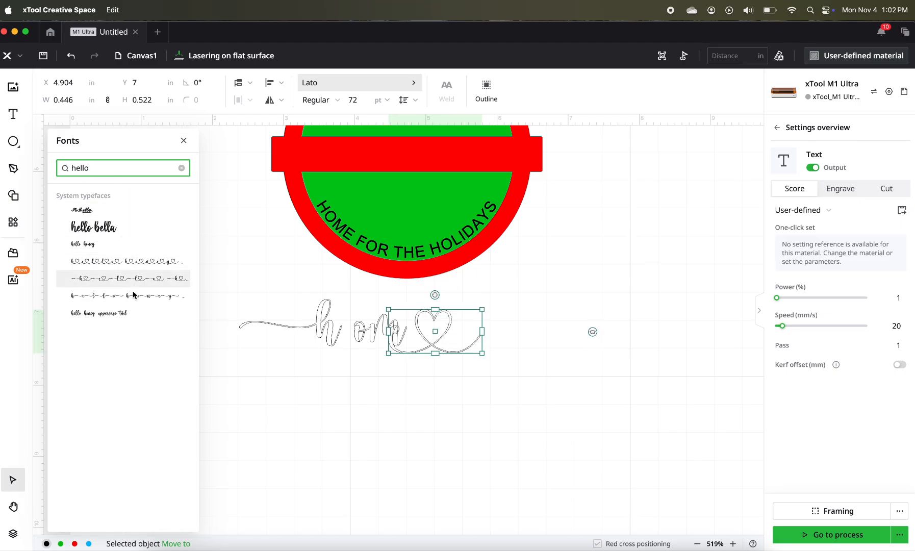
pyautogui.click(131, 297)
pyautogui.click(100, 312)
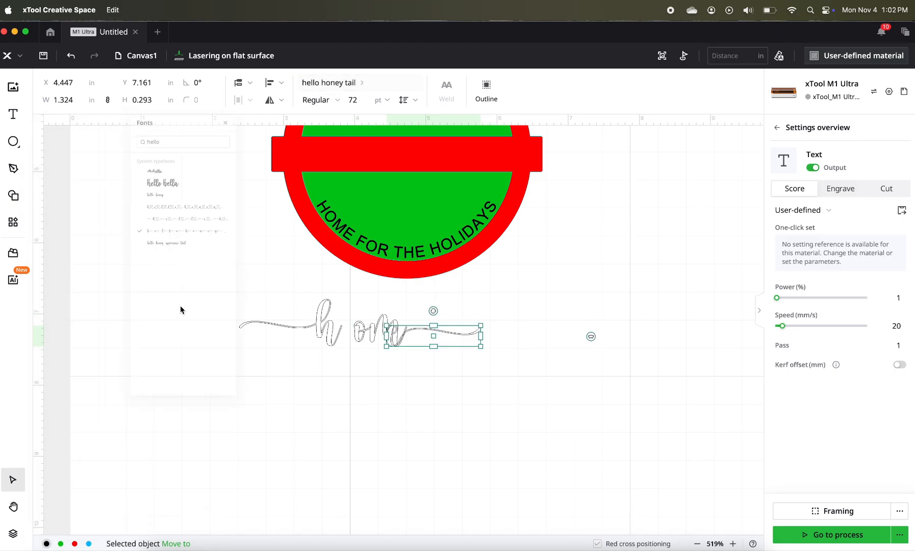
# - Shift the tailed "e" so it meets the end stroke of the "om" text
pyautogui.moveTo(419, 329); pyautogui.dragTo(439, 325)
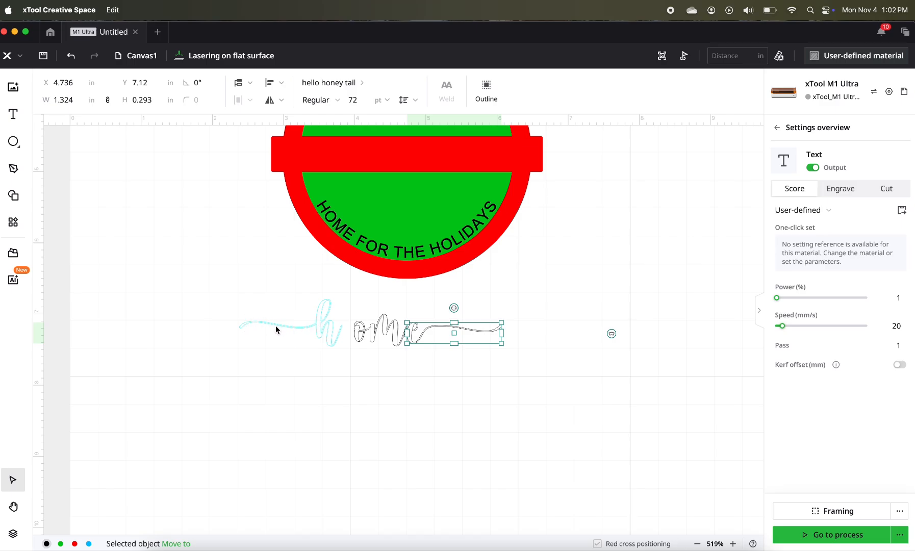
pyautogui.moveTo(430, 336); pyautogui.dragTo(427, 333)
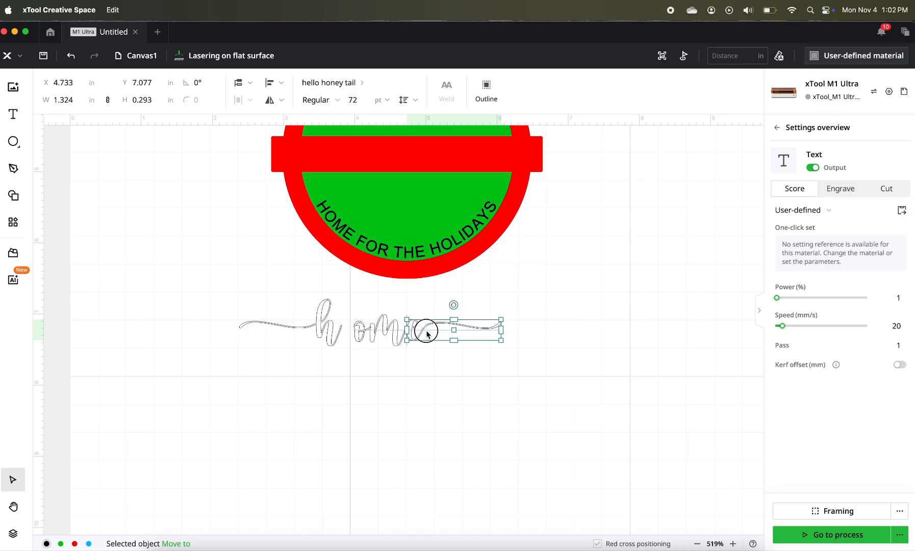
pyautogui.click(347, 350)
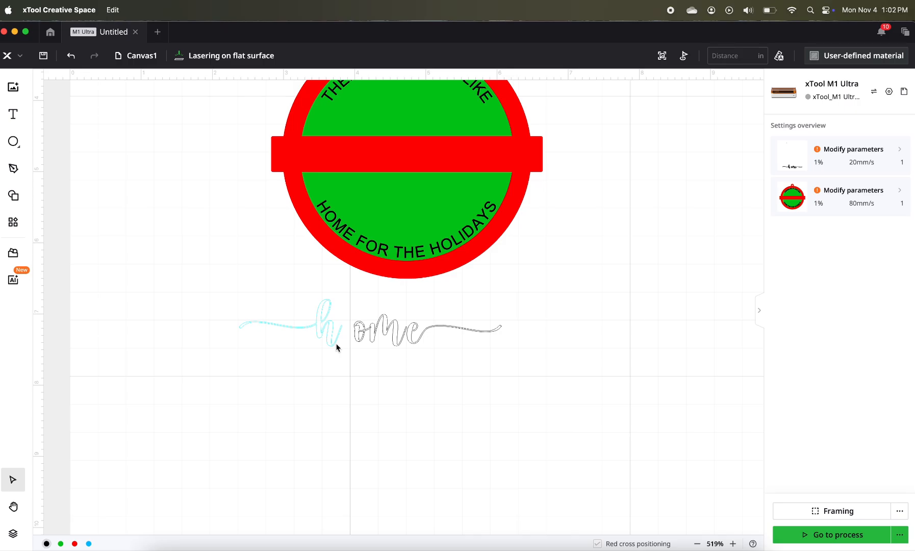
# - Move the "om" text against the tailed "h" so their strokes overlap, at about X 3.80, Y 7.00 in
pyautogui.scroll(5, 337, 348)
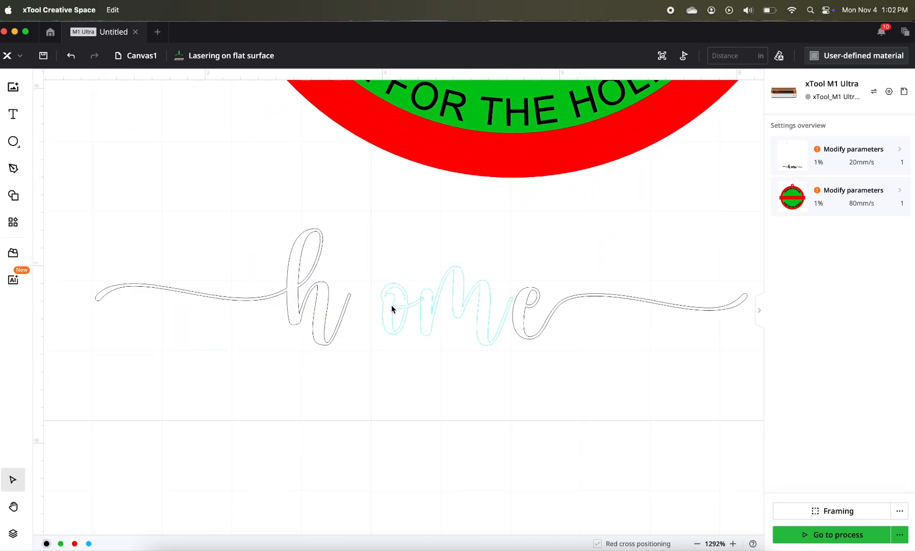
pyautogui.moveTo(392, 309); pyautogui.dragTo(362, 307)
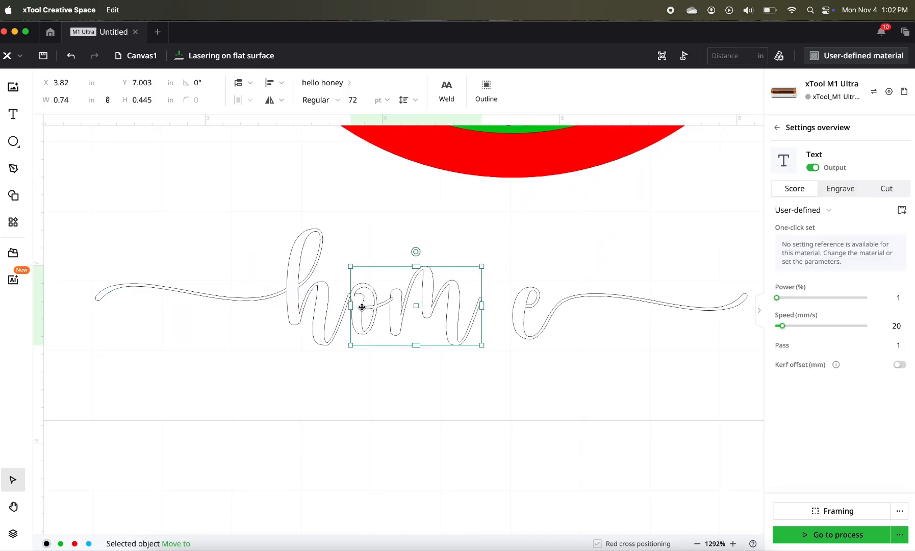
pyautogui.press('Left')
pyautogui.press('Left')
pyautogui.press('Left')
pyautogui.press('Left')
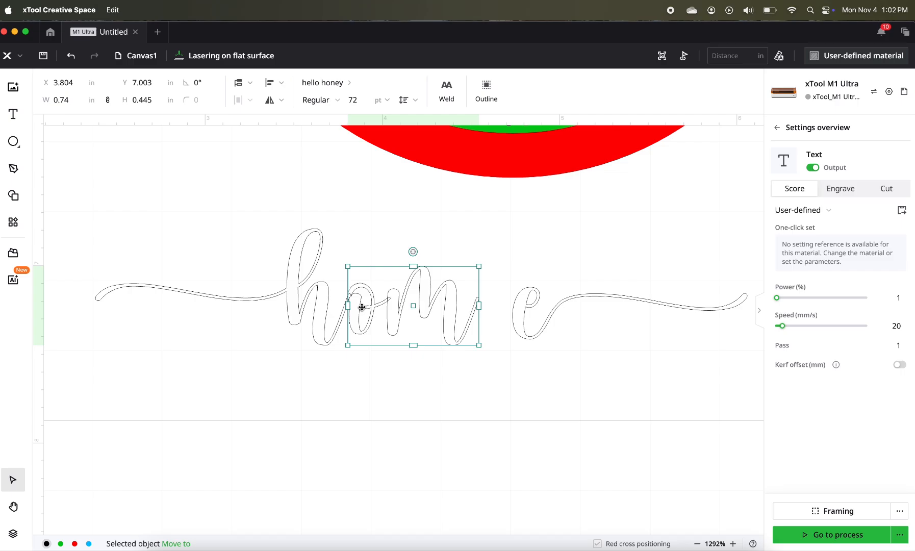
# - Move the tailed "e" to about X 4.52, Y 7.10 in so it overlaps the end stroke of "om"
pyautogui.click(524, 313)
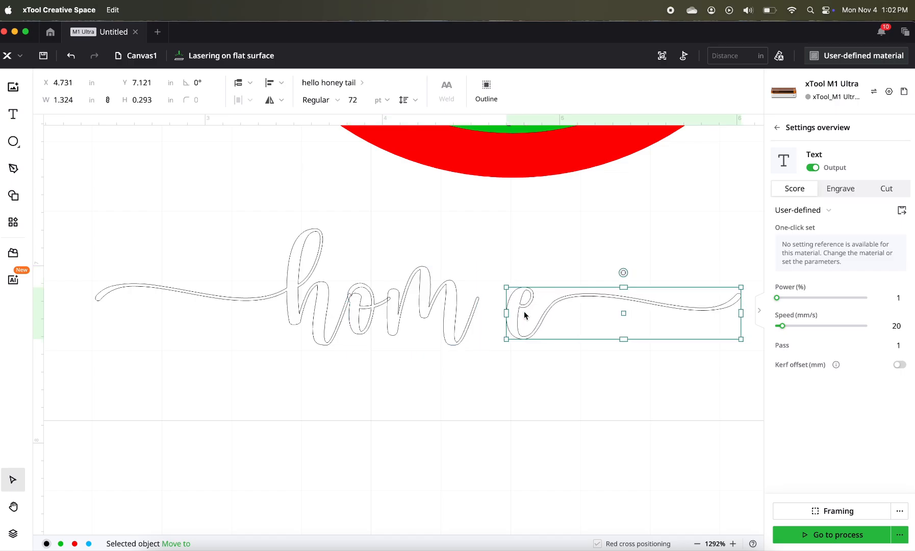
pyautogui.moveTo(524, 312); pyautogui.dragTo(493, 309)
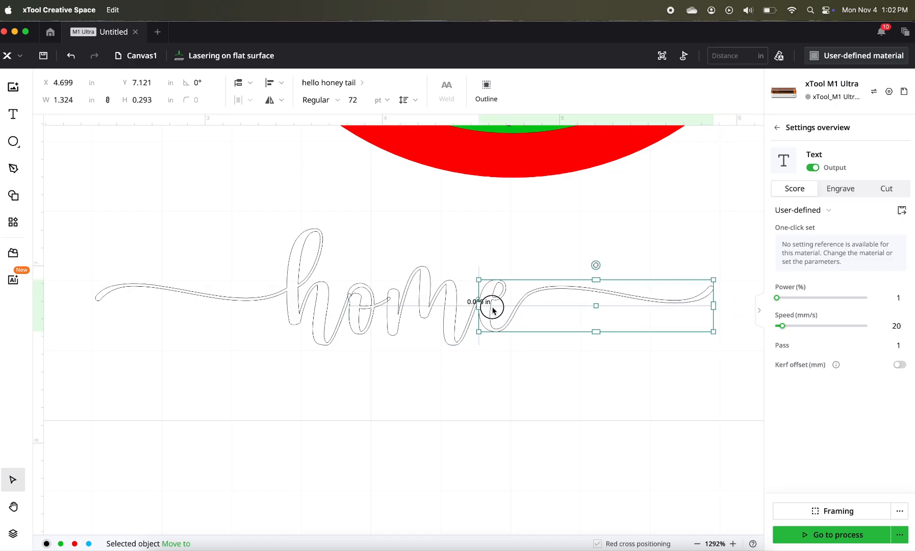
pyautogui.press('Left')
pyautogui.press('Left')
pyautogui.press('Left')
pyautogui.press('Left')
pyautogui.press('Left')
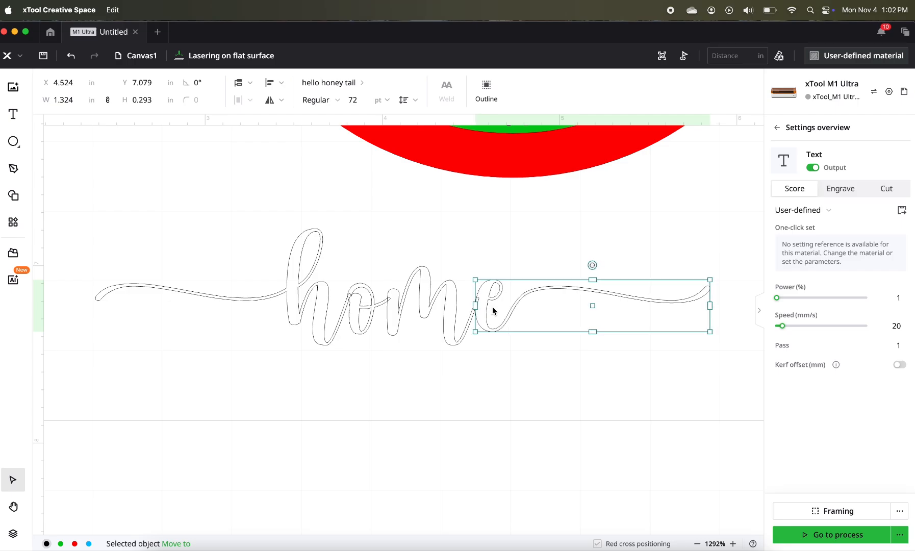
pyautogui.press('Down')
pyautogui.press('Down')
pyautogui.press('Down')
pyautogui.press('Down')
pyautogui.press('Down')
pyautogui.press('Down')
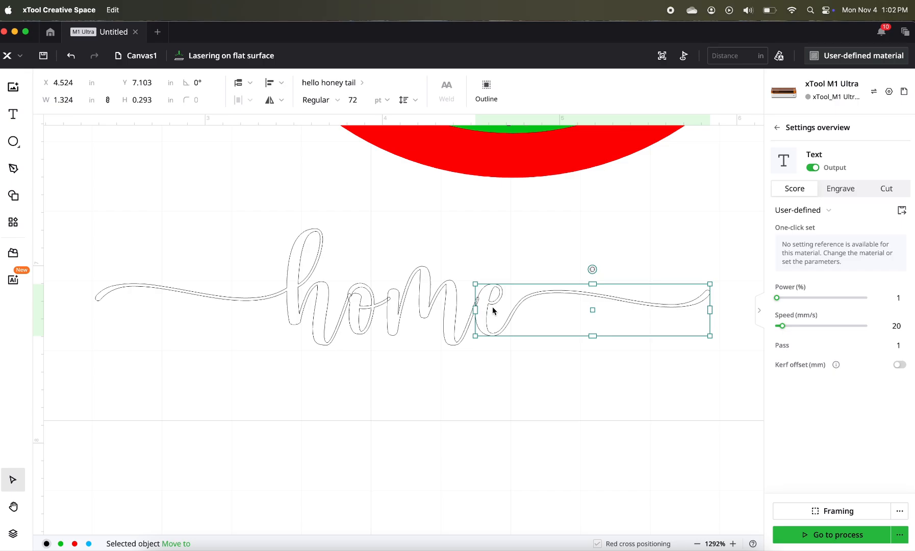
# - Select the "h", "om" and "e" pieces and unite them into one "home" shape
pyautogui.click(470, 364)
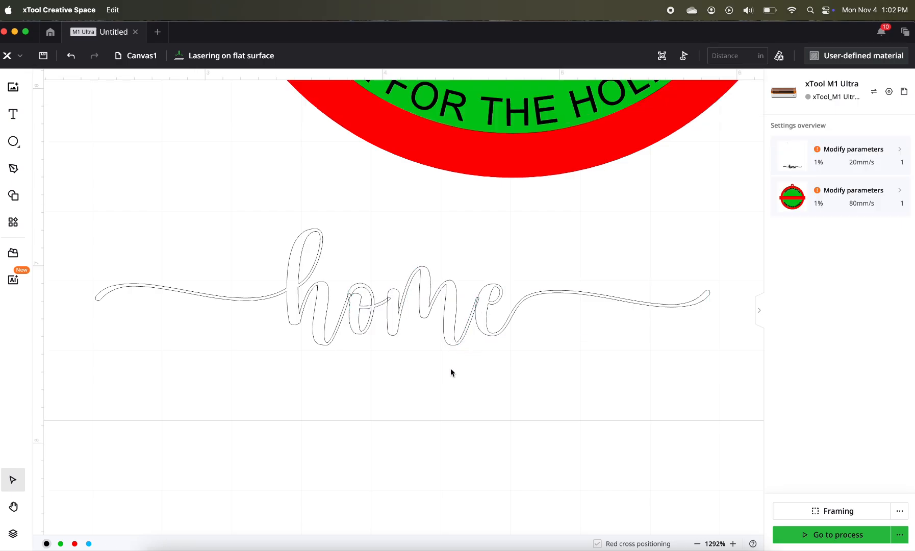
pyautogui.moveTo(261, 357); pyautogui.dragTo(527, 302)
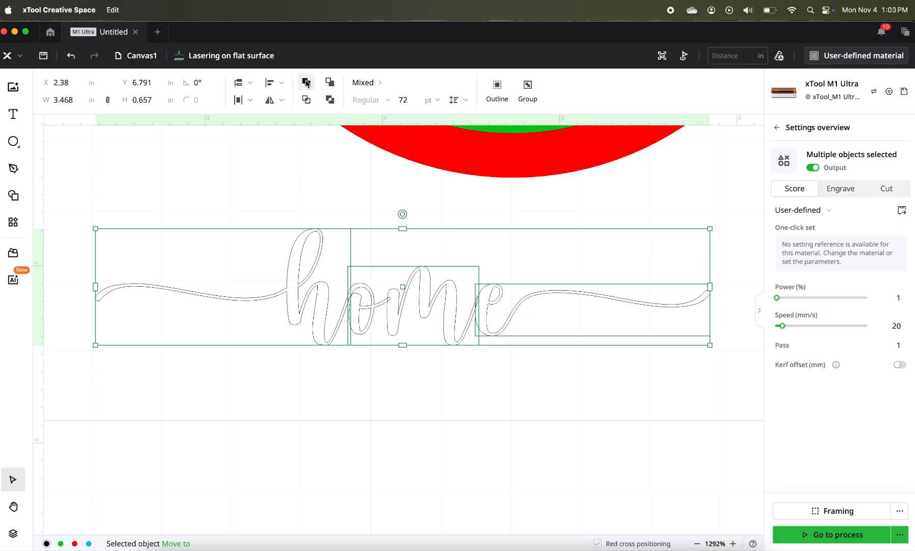
pyautogui.click(305, 82)
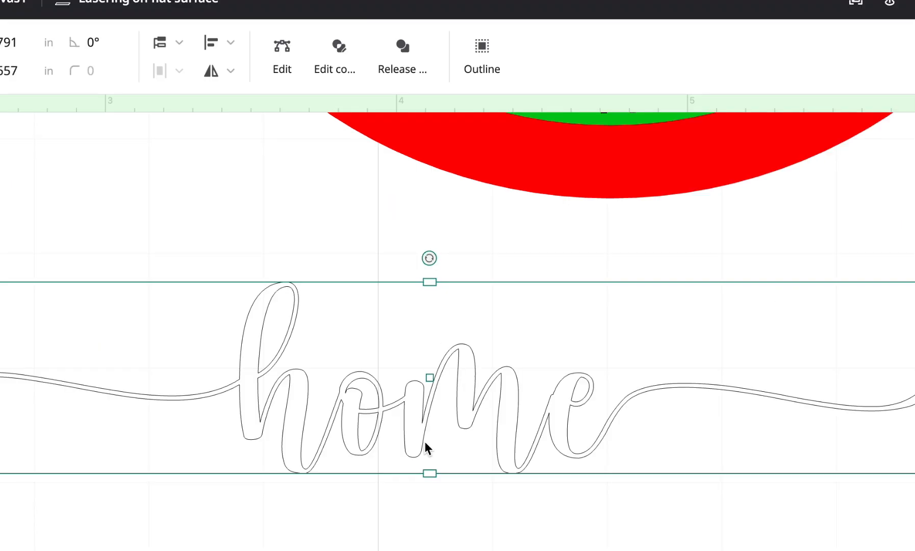
# - Move the united "home" shape onto the green area above the red band and shrink it to about 2.9 in wide
pyautogui.scroll(-5, 400, 325)
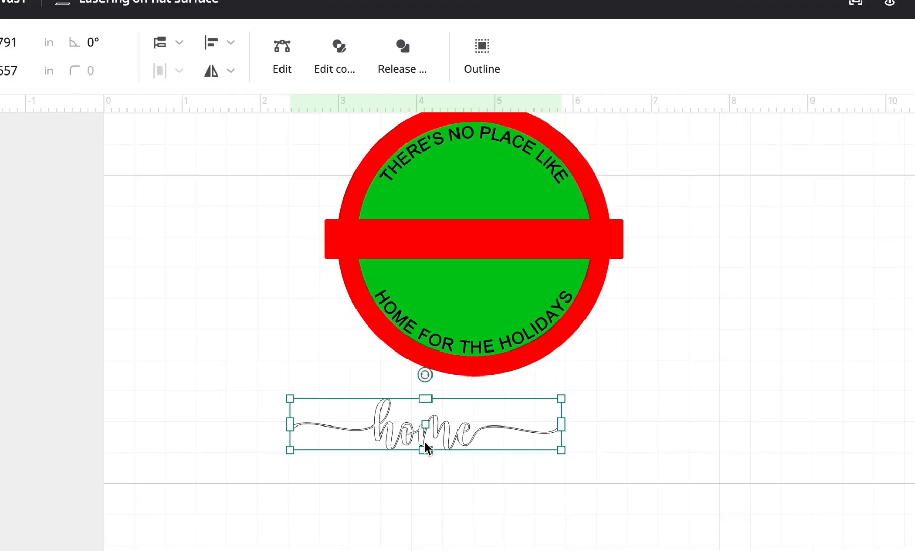
pyautogui.scroll(-1, 425, 441)
pyautogui.moveTo(427, 440); pyautogui.dragTo(476, 225)
pyautogui.moveTo(599, 231); pyautogui.dragTo(552, 225)
pyautogui.moveTo(454, 205); pyautogui.dragTo(469, 212)
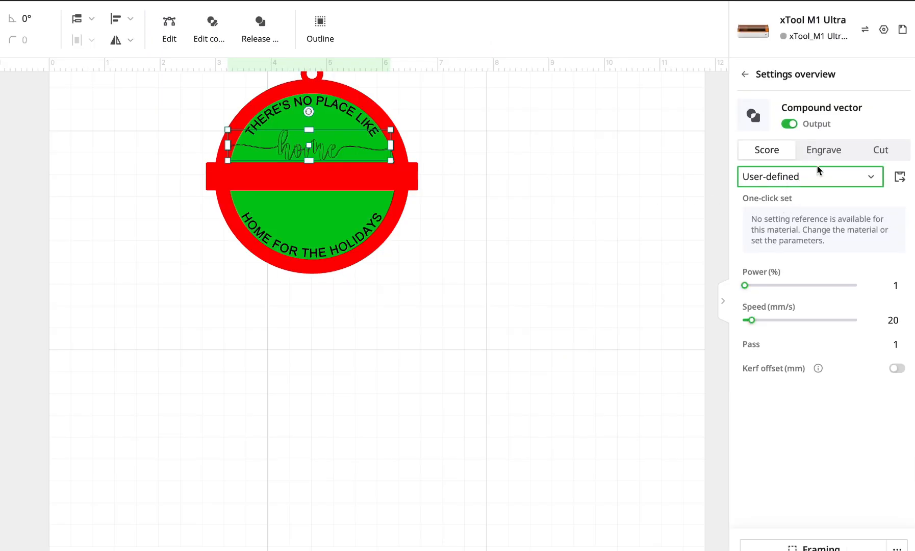
# - Set the "home" shape to Engrave, and shrink it to about 2.45 in wide to fit inside the upper green area
pyautogui.click(809, 154)
pyautogui.scroll(5, 391, 202)
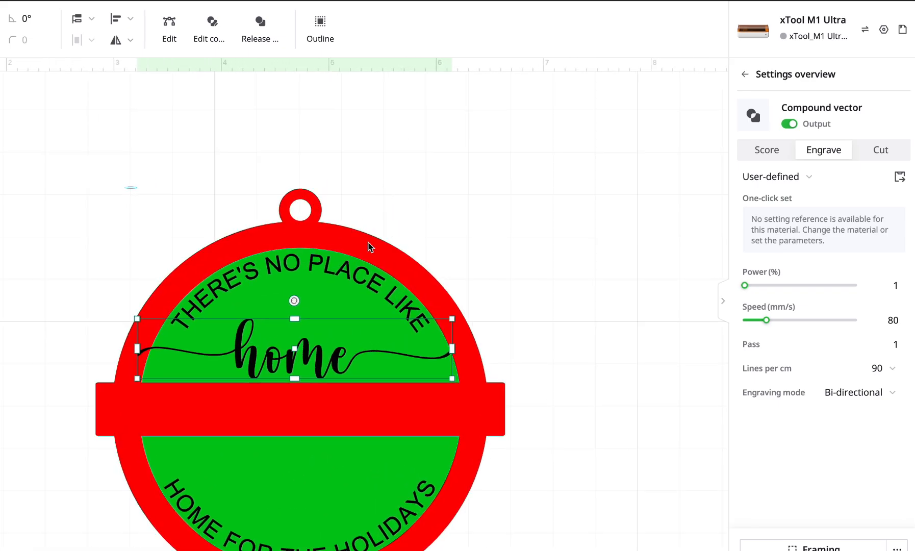
pyautogui.moveTo(452, 378); pyautogui.dragTo(400, 368)
pyautogui.moveTo(289, 349); pyautogui.dragTo(322, 355)
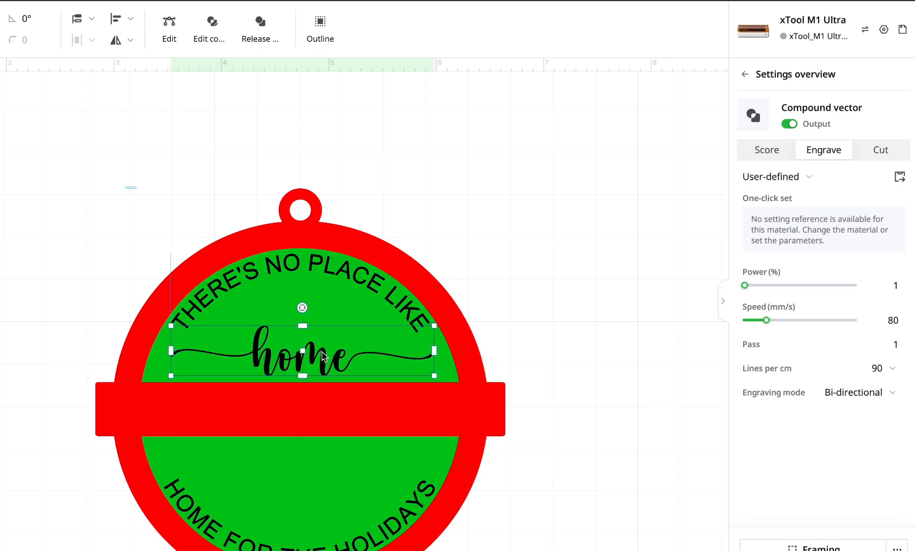
# - Align the "home" shape, both curved texts and the ornament layers to their horizontal centre
pyautogui.moveTo(210, 192); pyautogui.dragTo(342, 493)
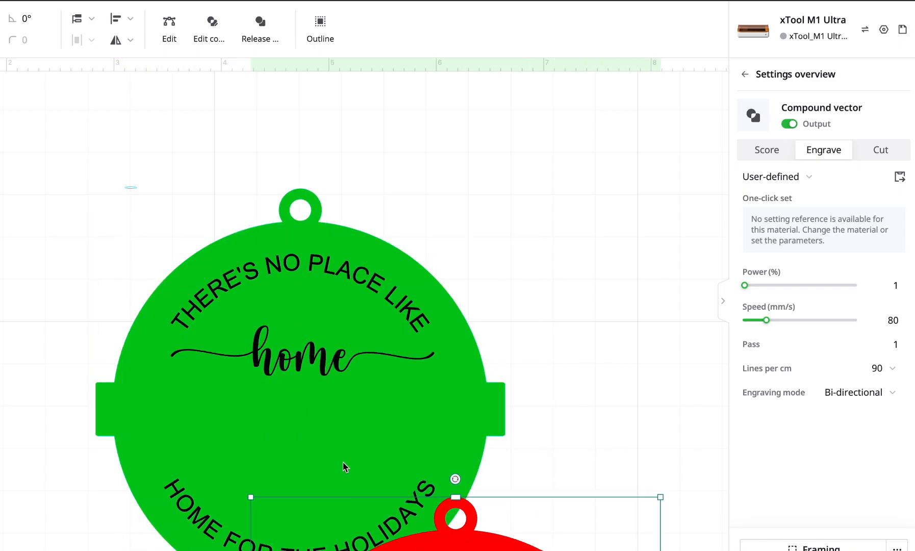
pyautogui.hotkey('ctrl', 'z')
pyautogui.moveTo(100, 148); pyautogui.dragTo(508, 549)
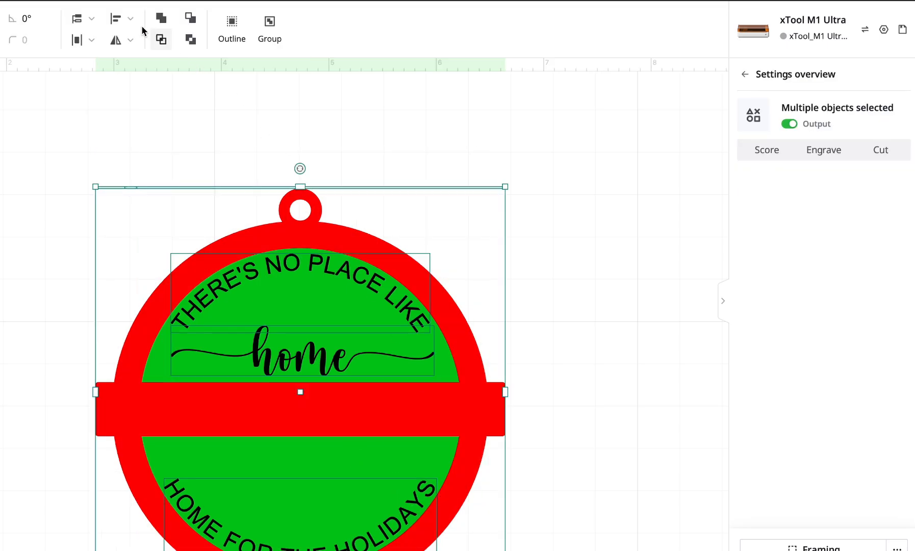
pyautogui.click(126, 19)
pyautogui.click(123, 67)
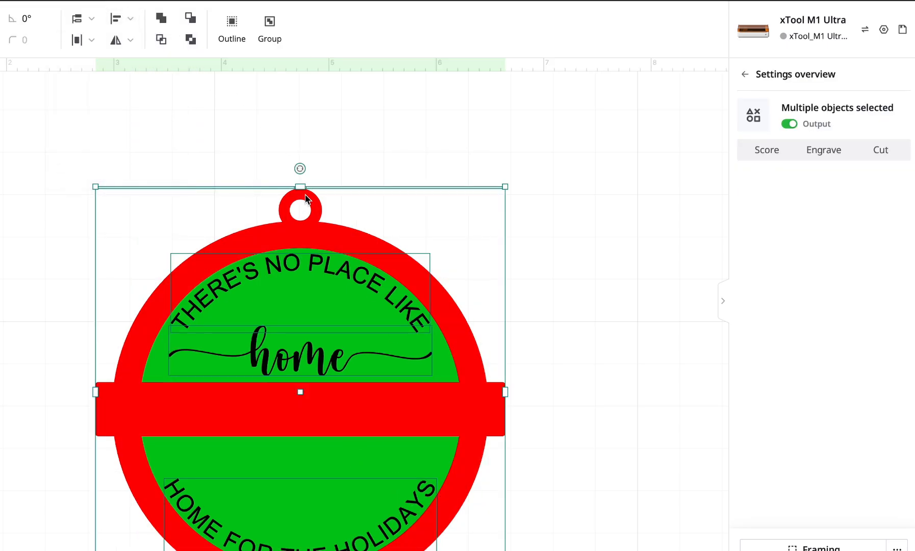
pyautogui.click(196, 161)
pyautogui.moveTo(92, 177); pyautogui.dragTo(457, 510)
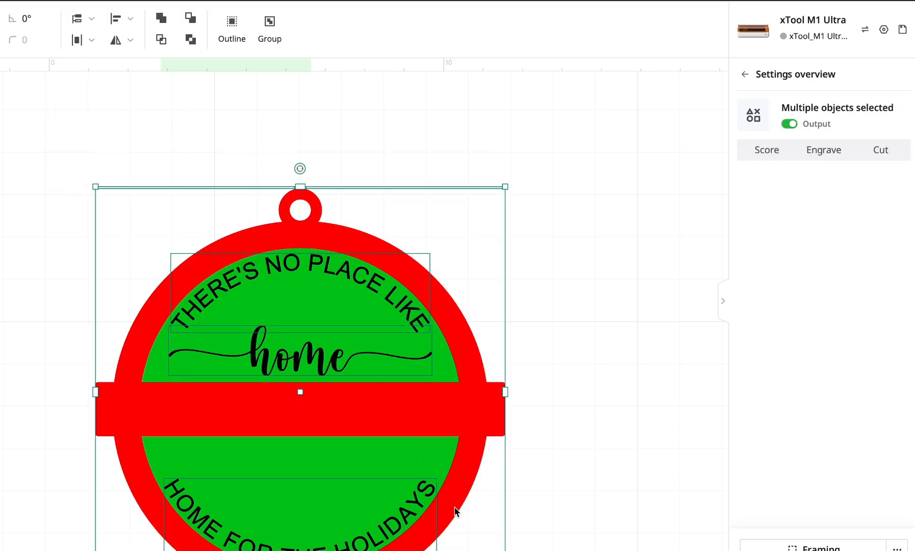
pyautogui.moveTo(398, 407); pyautogui.dragTo(353, 300)
pyautogui.click(525, 306)
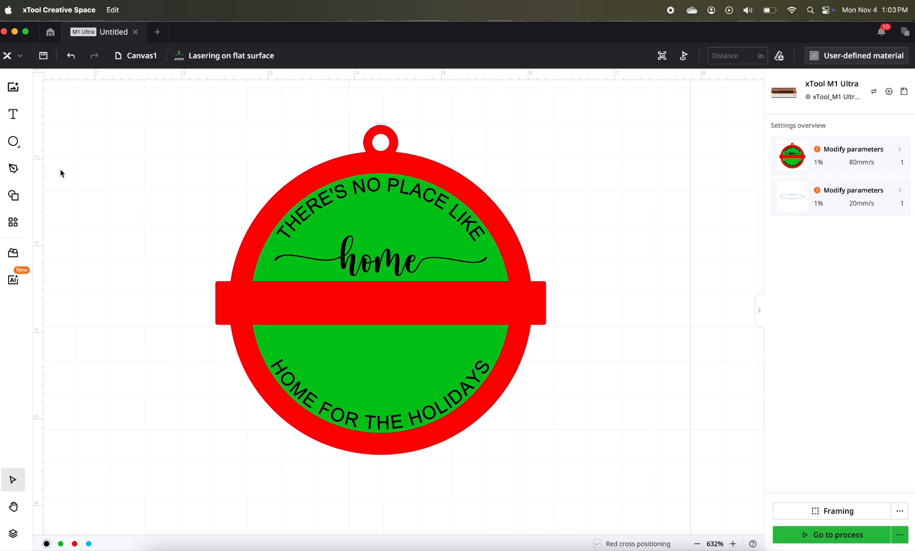
# - Add the text "Viera, FL" below the ornament
pyautogui.click(13, 114)
pyautogui.click(276, 472)
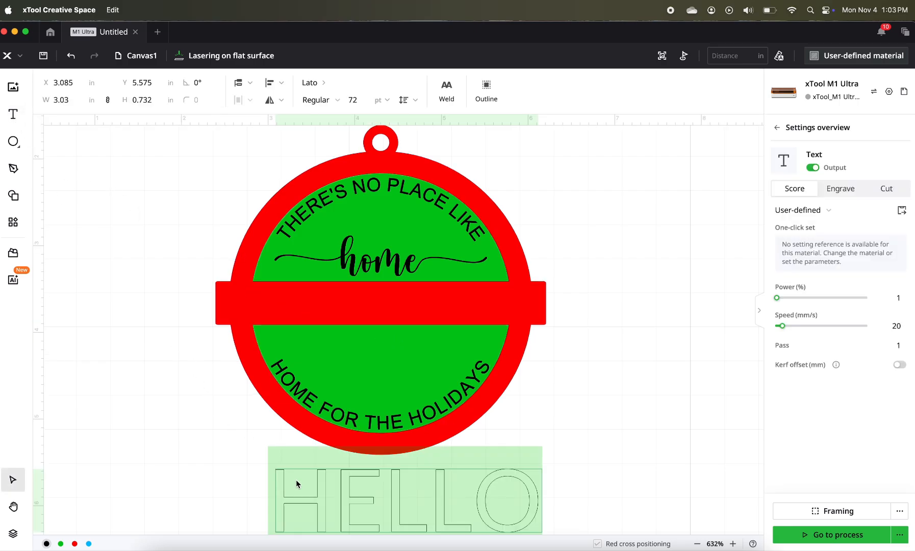
pyautogui.write('Veiera')
pyautogui.press('BackSpace')
pyautogui.press('BackSpace')
pyautogui.press('BackSpace')
pyautogui.press('BackSpace')
pyautogui.press('BackSpace')
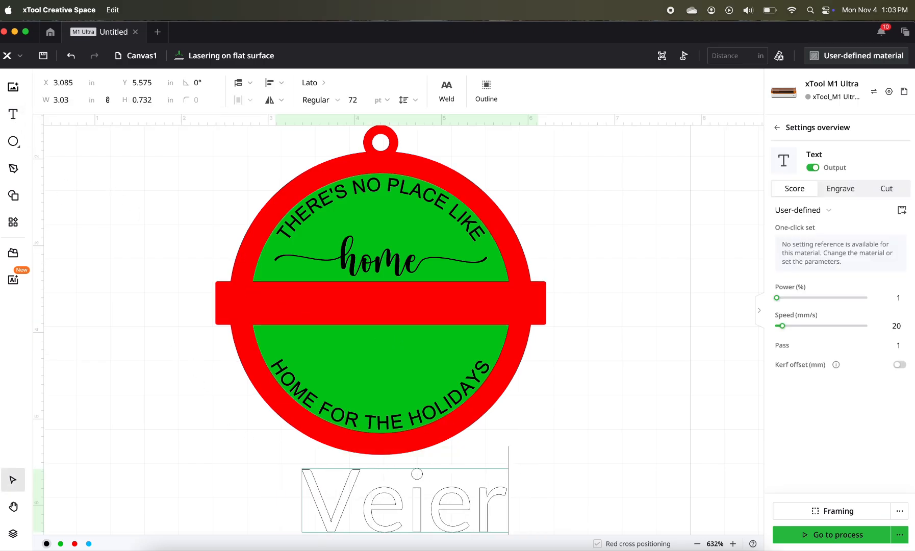
pyautogui.write('iera, FL')
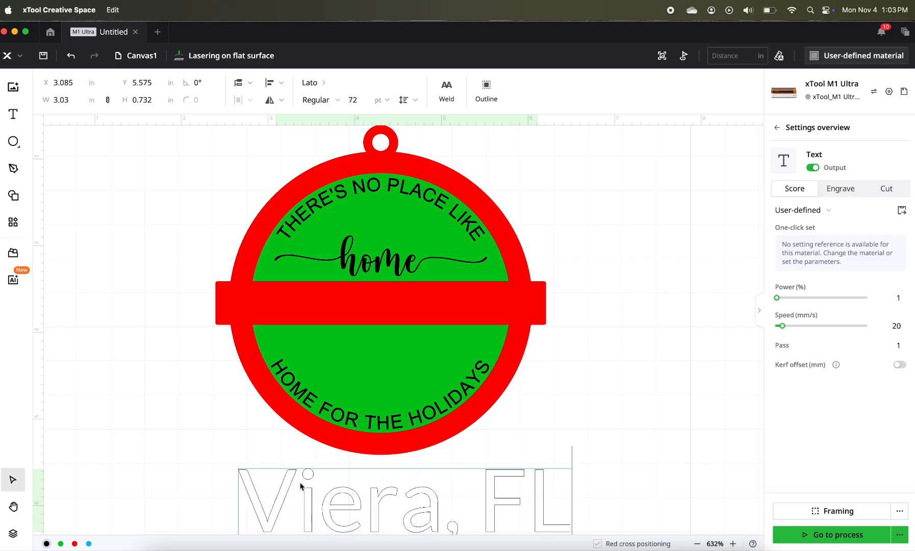
pyautogui.press('Escape')
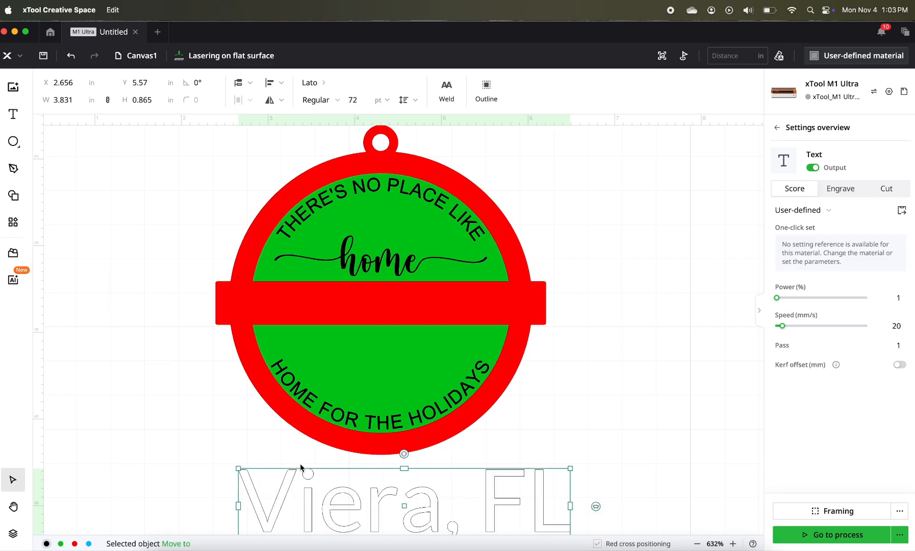
# - Set the "Viera, FL" text to Engrave and fit it into the green area just under the red band, about 1 in wide
pyautogui.click(842, 190)
pyautogui.moveTo(509, 500); pyautogui.dragTo(525, 371)
pyautogui.moveTo(586, 415); pyautogui.dragTo(417, 351)
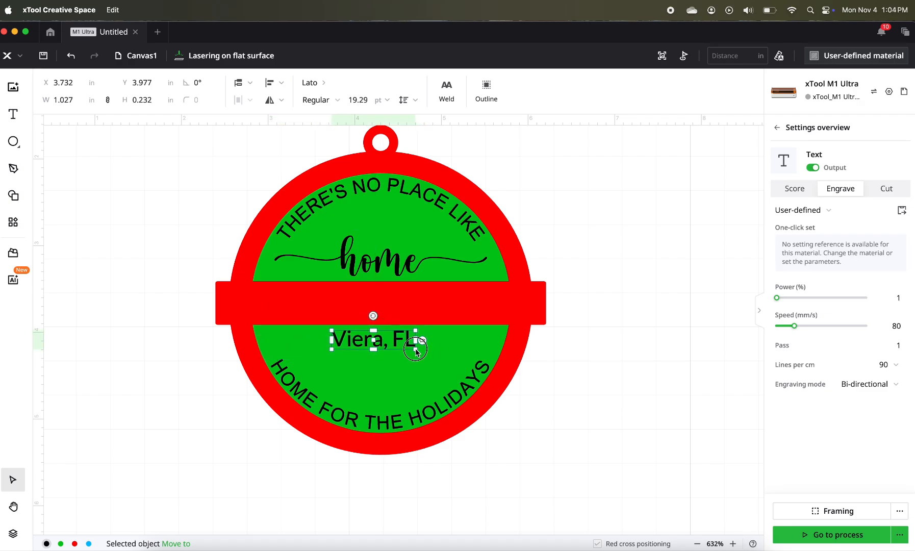
# - Select the whole ornament with all its texts and align everything, including "Viera, FL", to the horizontal centre
pyautogui.moveTo(253, 145); pyautogui.dragTo(477, 445)
pyautogui.press('super+z')
pyautogui.moveTo(196, 151); pyautogui.dragTo(537, 512)
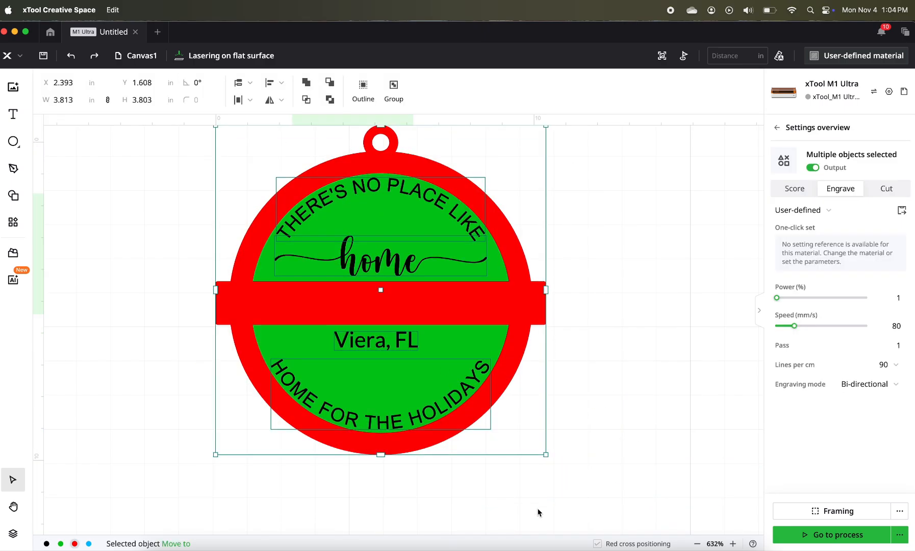
pyautogui.click(271, 83)
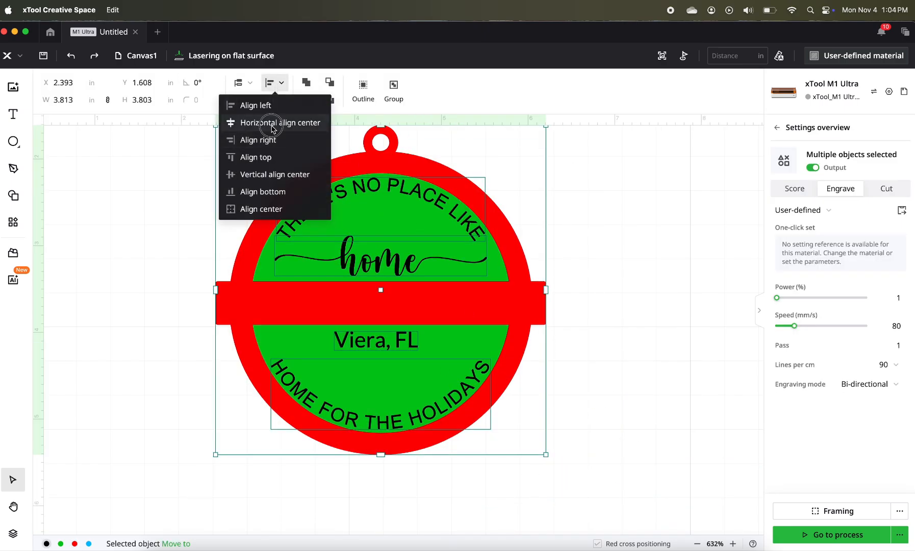
pyautogui.click(287, 122)
pyautogui.click(582, 316)
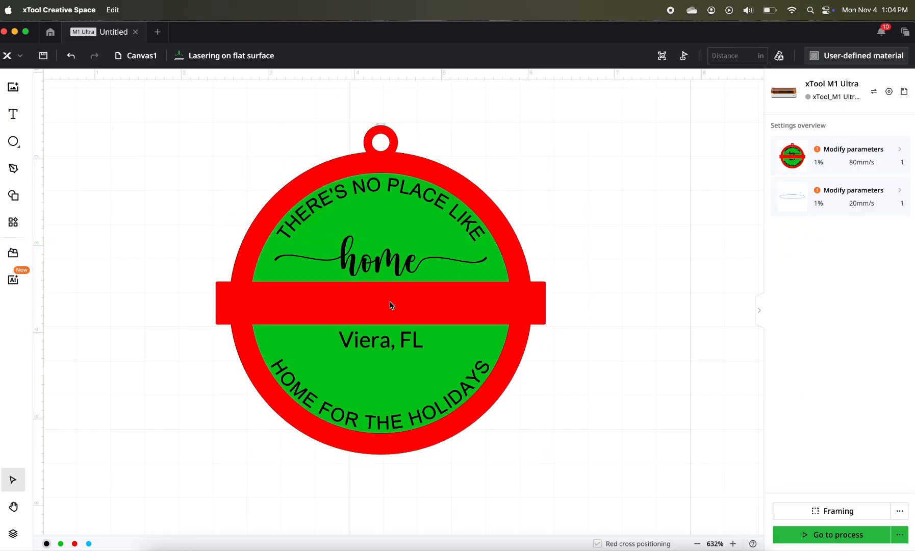
# - Add the text "32940", set it to Engrave and move it over the red band
pyautogui.click(15, 116)
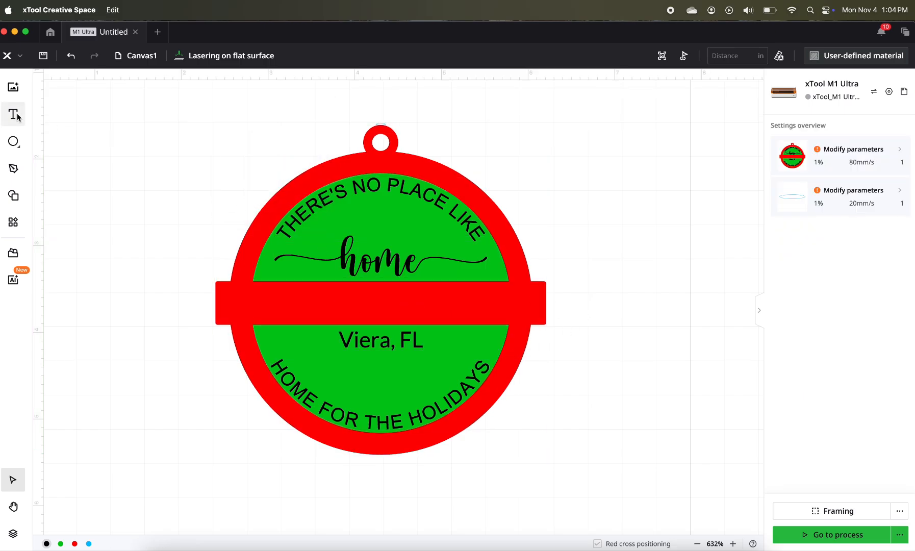
pyautogui.click(137, 180)
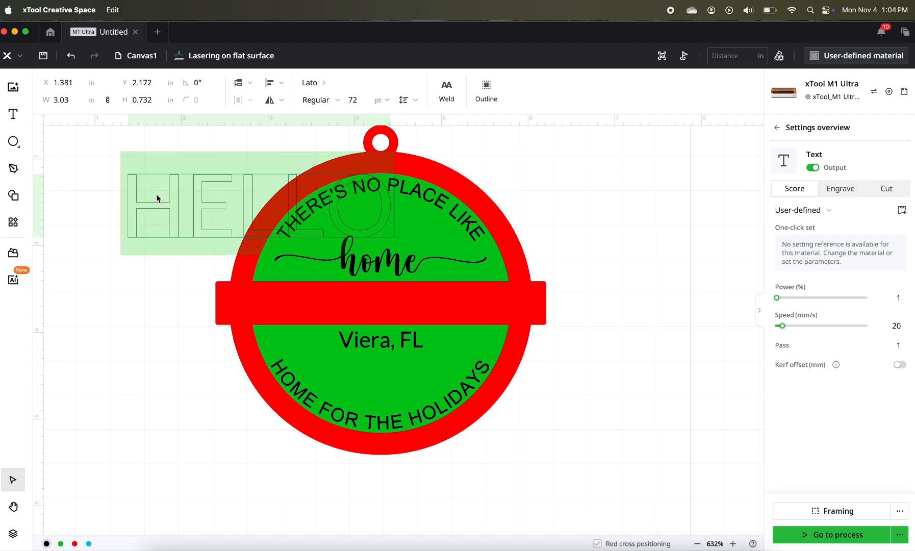
pyautogui.write('32940')
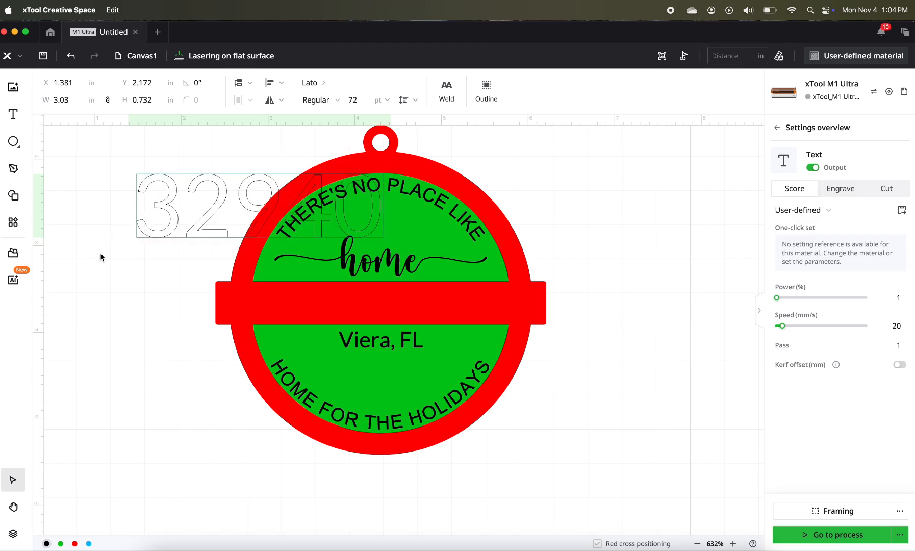
pyautogui.click(101, 257)
pyautogui.click(840, 192)
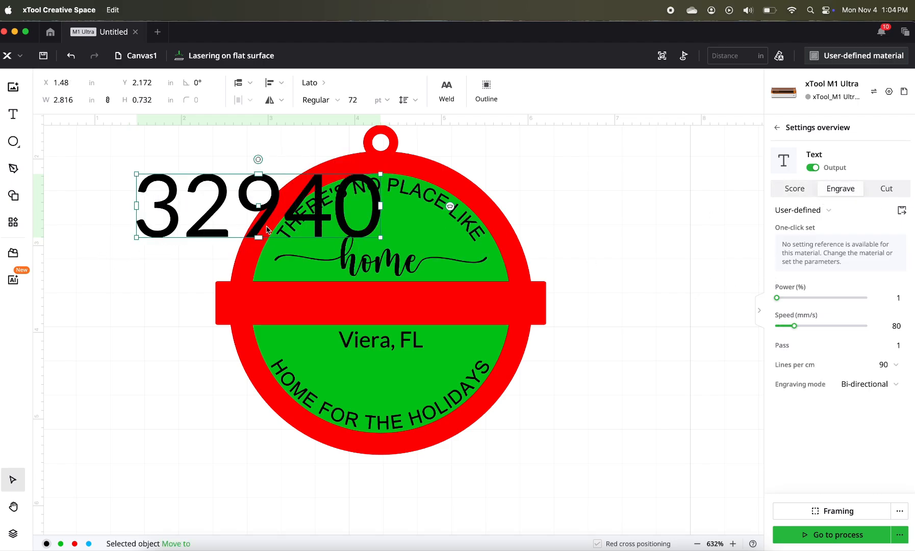
pyautogui.moveTo(270, 229); pyautogui.dragTo(398, 332)
# - Set the "32940" text to Arial and shrink it to about 1.5 in wide to fit inside the red band
pyautogui.click(313, 82)
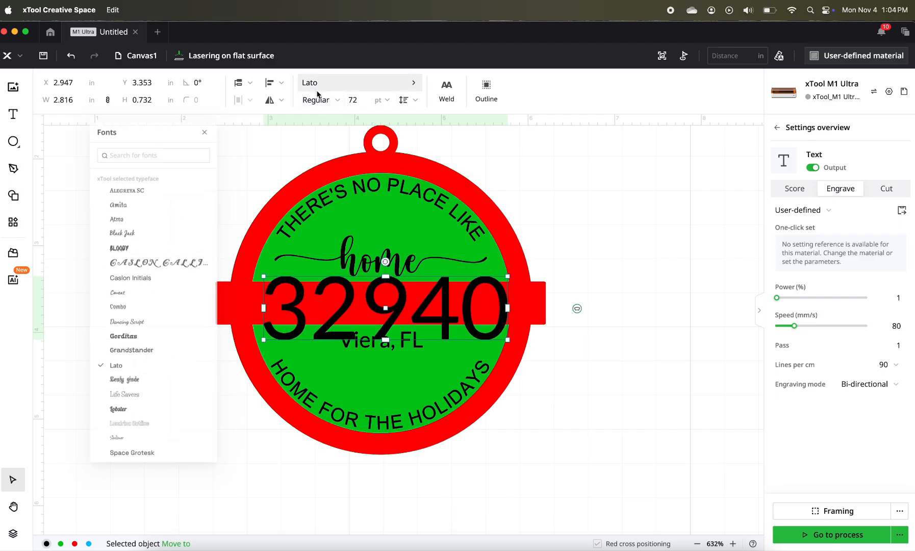
pyautogui.write('arial')
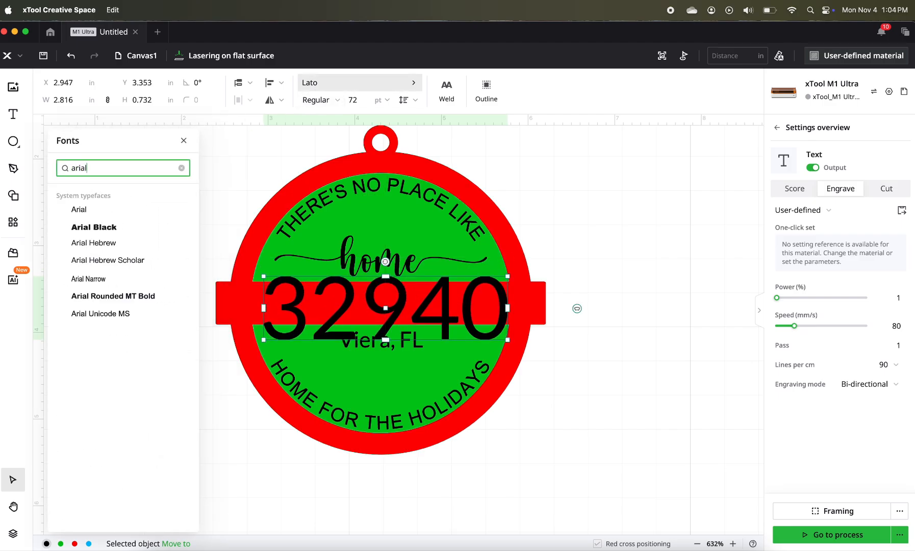
pyautogui.click(79, 209)
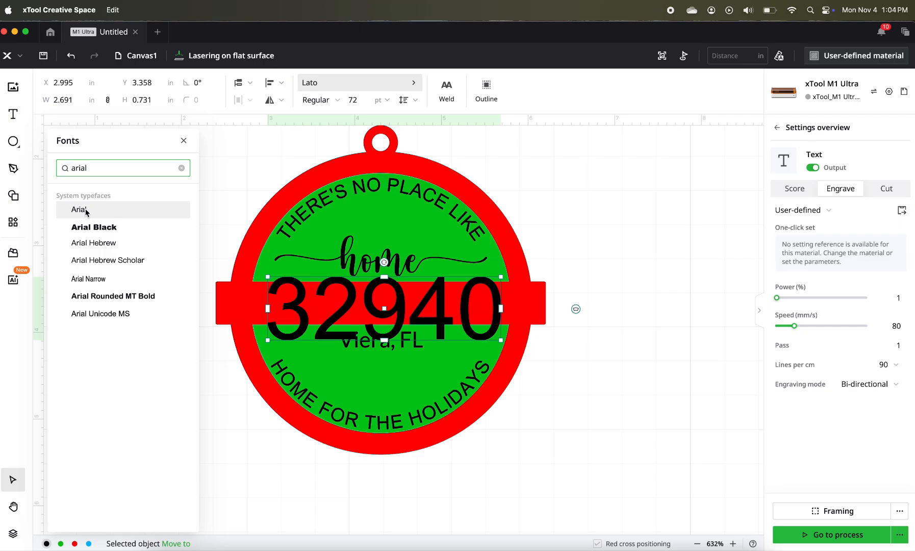
pyautogui.moveTo(501, 341); pyautogui.dragTo(420, 302)
# - Change the font of the "Viera, FL" text to Arial
pyautogui.click(382, 339)
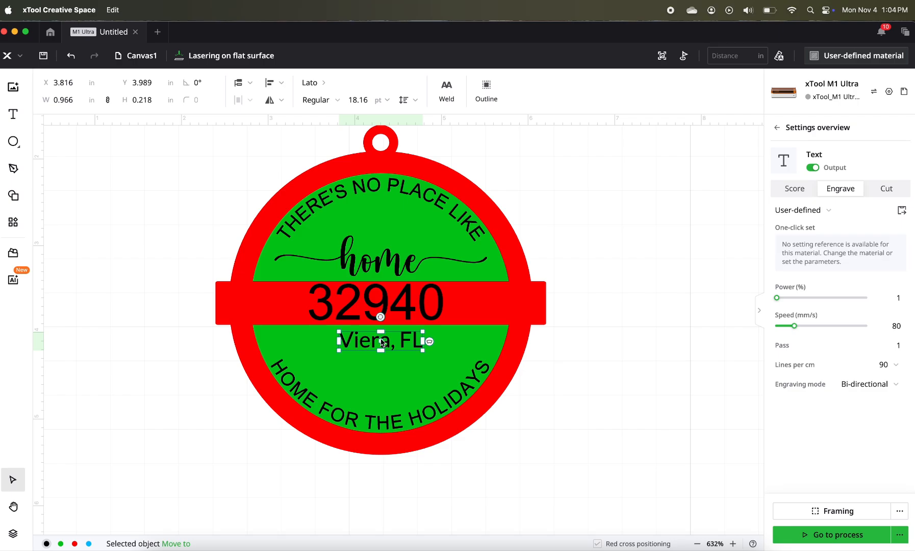
pyautogui.click(308, 84)
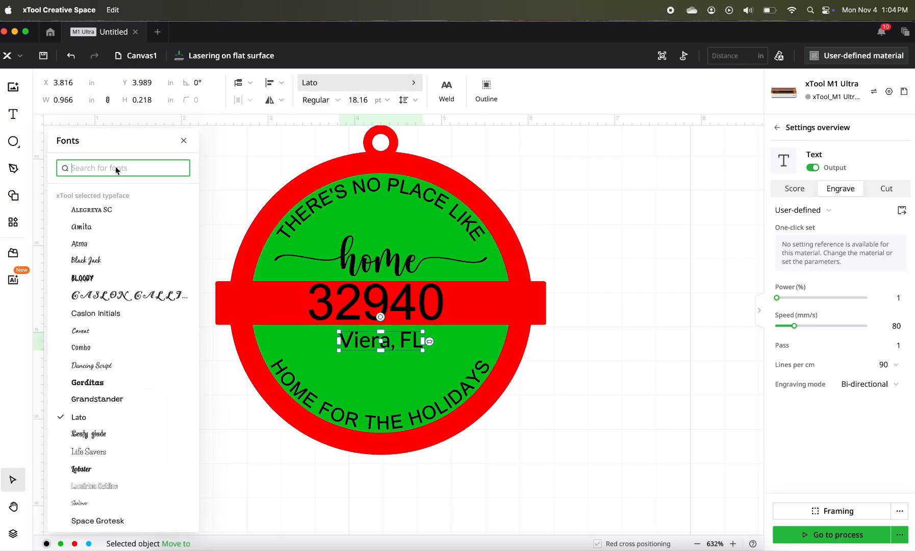
pyautogui.write('airal')
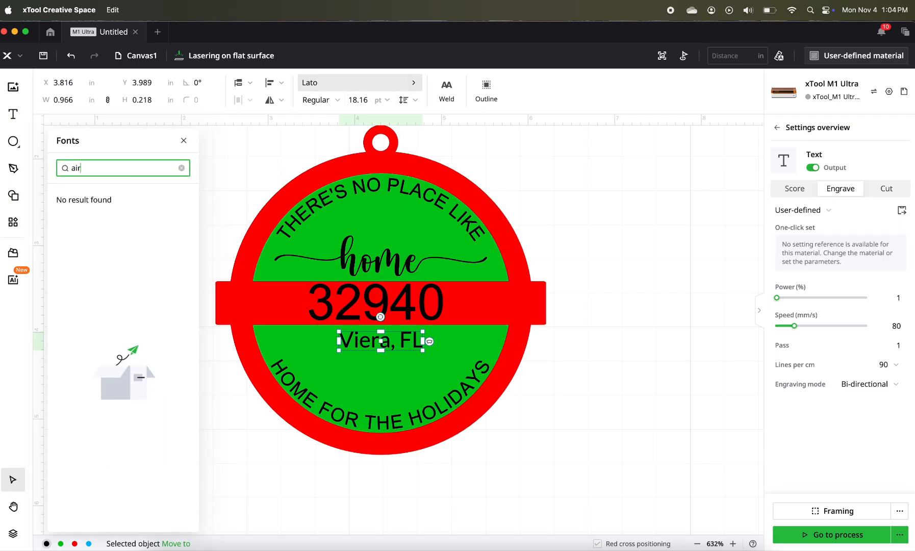
pyautogui.press('BackSpace')
pyautogui.press('BackSpace')
pyautogui.write('rial')
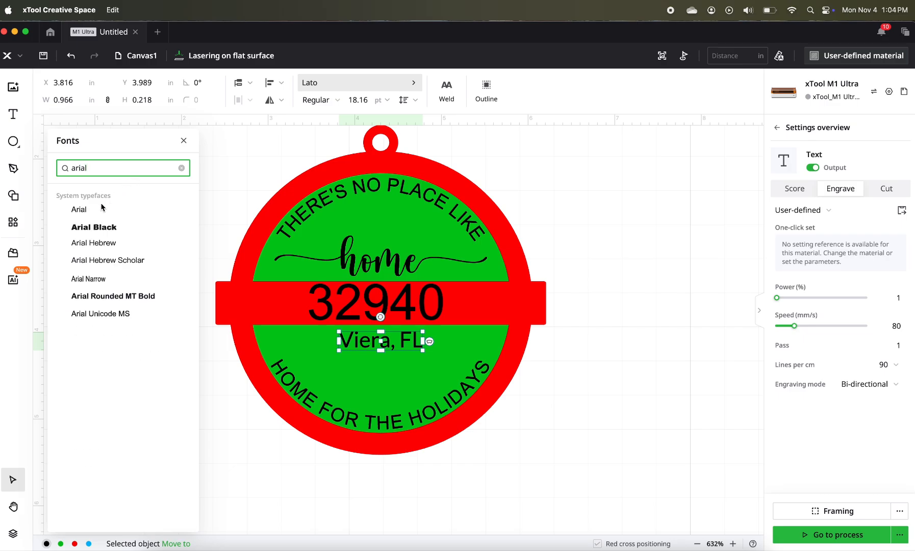
pyautogui.click(79, 209)
pyautogui.moveTo(505, 349); pyautogui.dragTo(384, 347)
# - Shift "32940" towards the middle of the red band and align all objects to their horizontal centre
pyautogui.click(378, 305)
pyautogui.moveTo(378, 305); pyautogui.dragTo(387, 305)
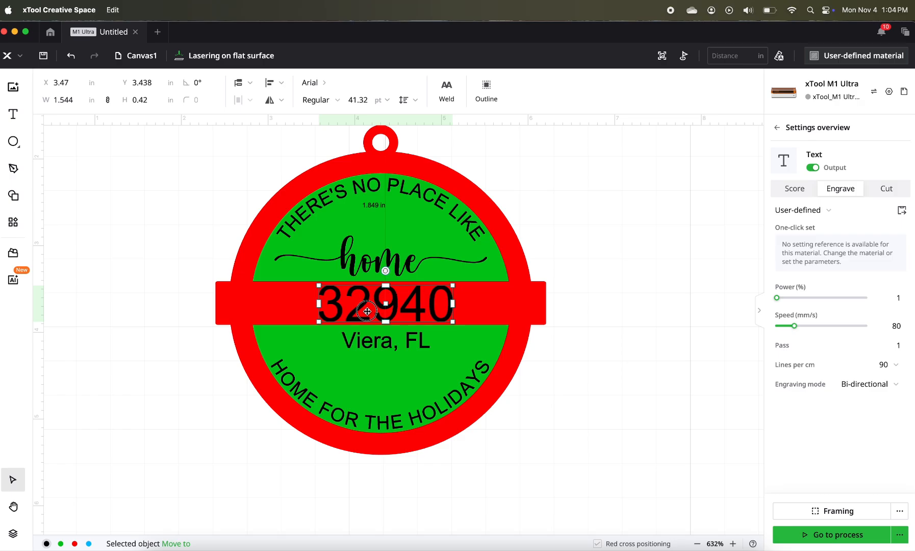
pyautogui.press('super+a')
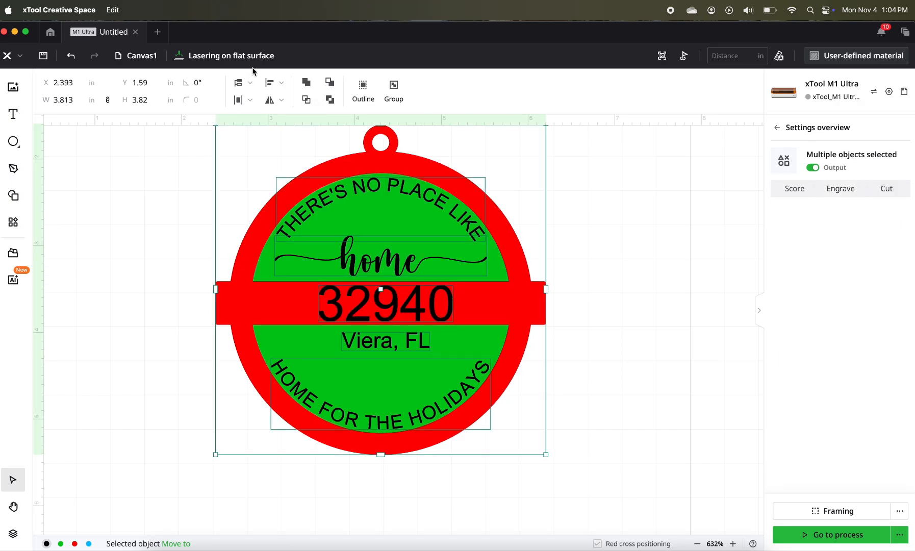
pyautogui.click(281, 83)
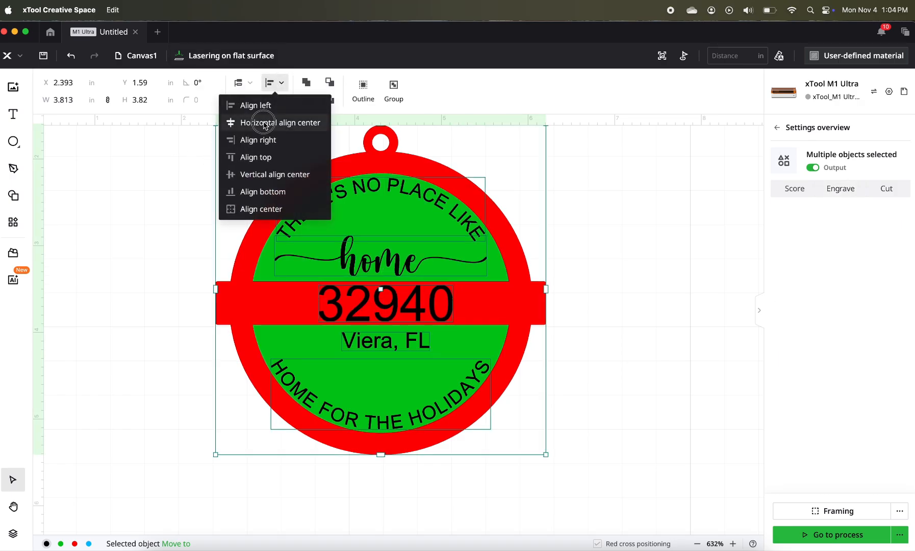
pyautogui.click(270, 122)
pyautogui.click(578, 254)
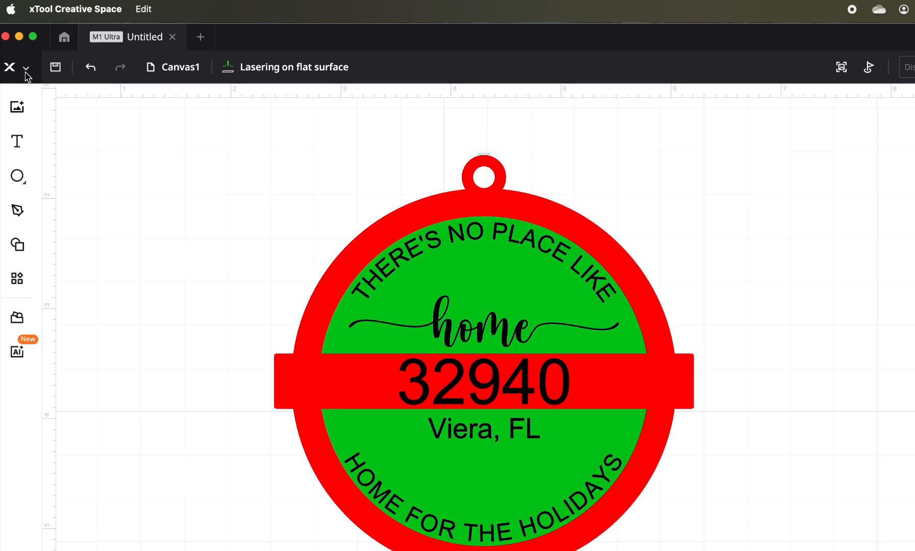
# - Import the Christmas tree image christmas-1294204 (1).svg from the Downloads folder
pyautogui.click(20, 56)
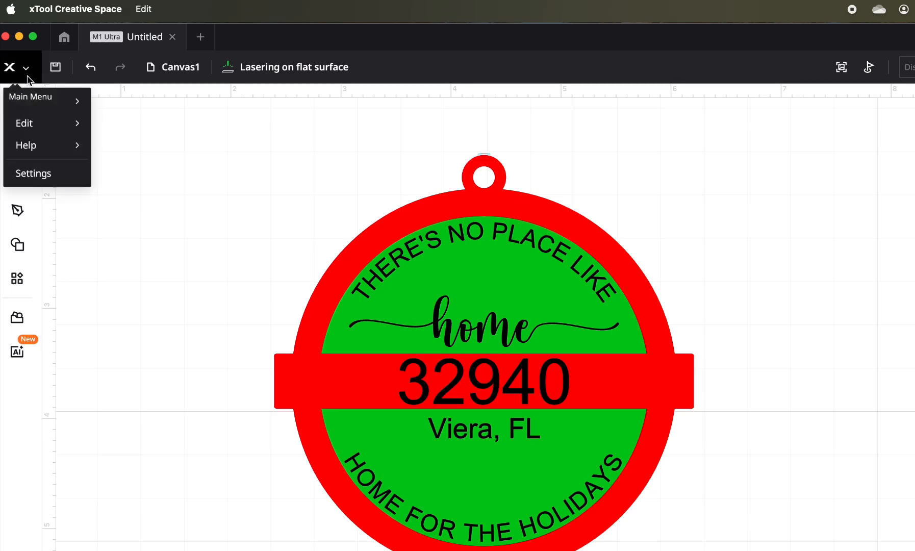
pyautogui.moveTo(39, 108)
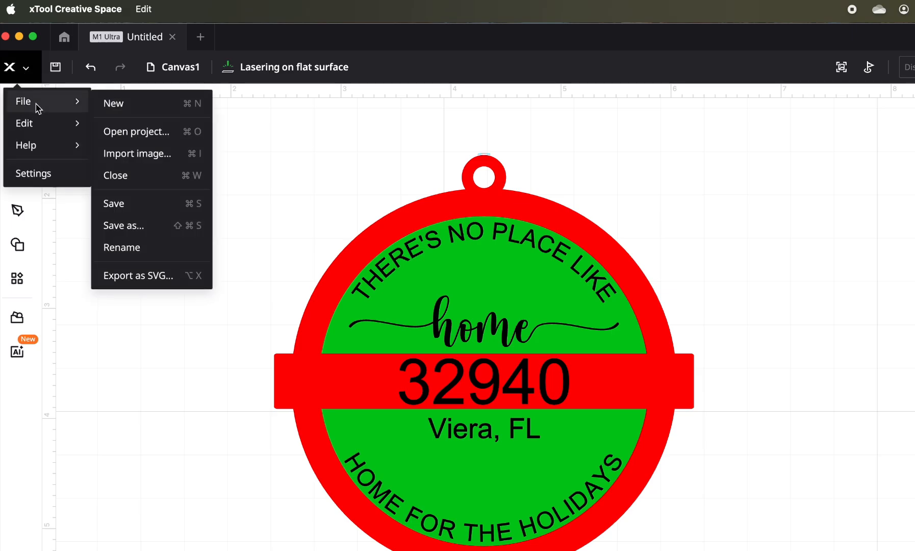
pyautogui.click(155, 153)
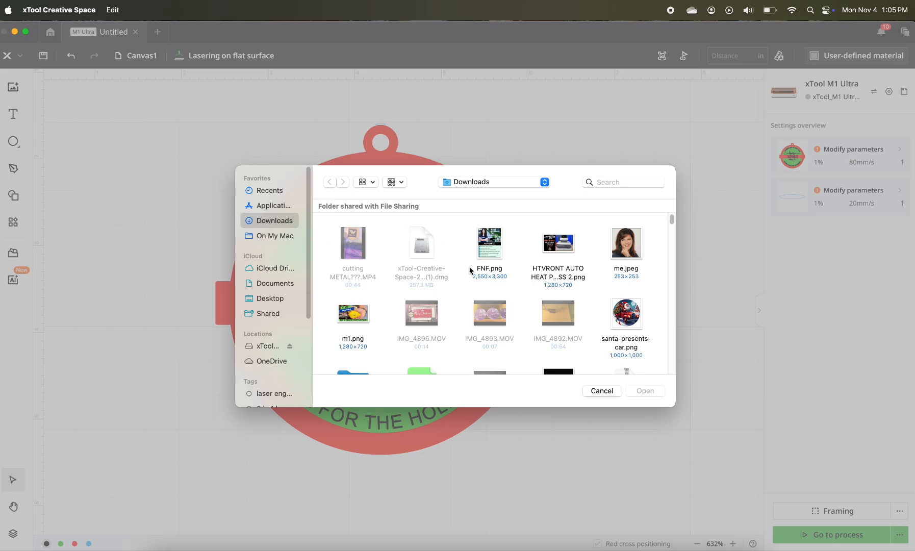
pyautogui.scroll(-10, 470, 269)
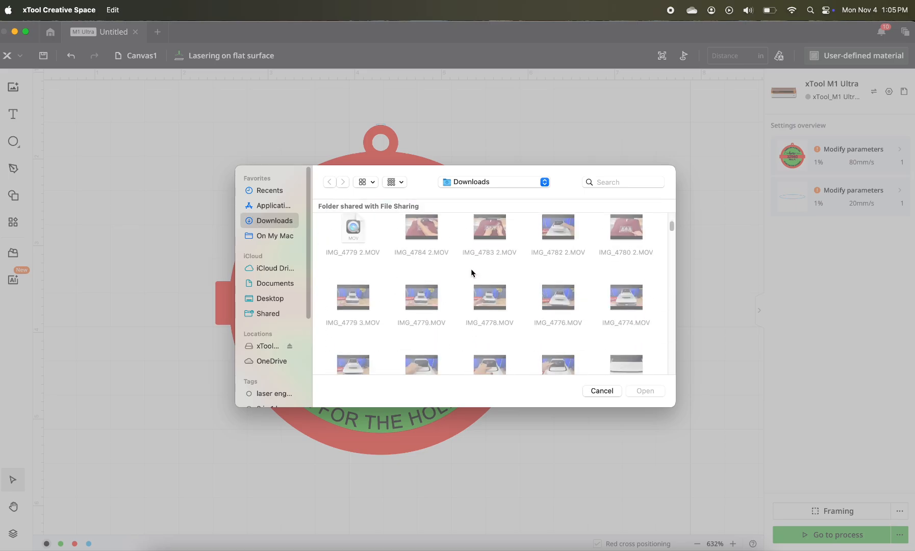
pyautogui.scroll(-15, 475, 268)
pyautogui.click(489, 310)
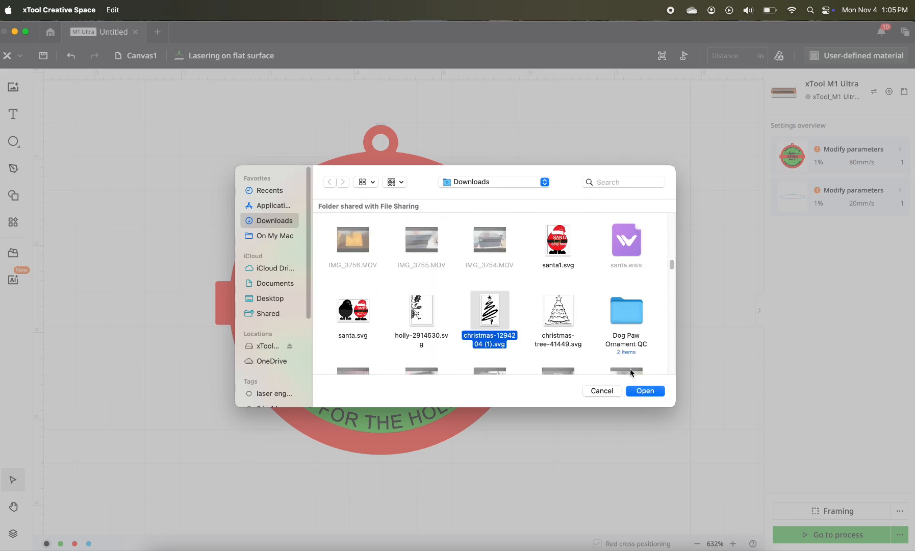
pyautogui.click(650, 393)
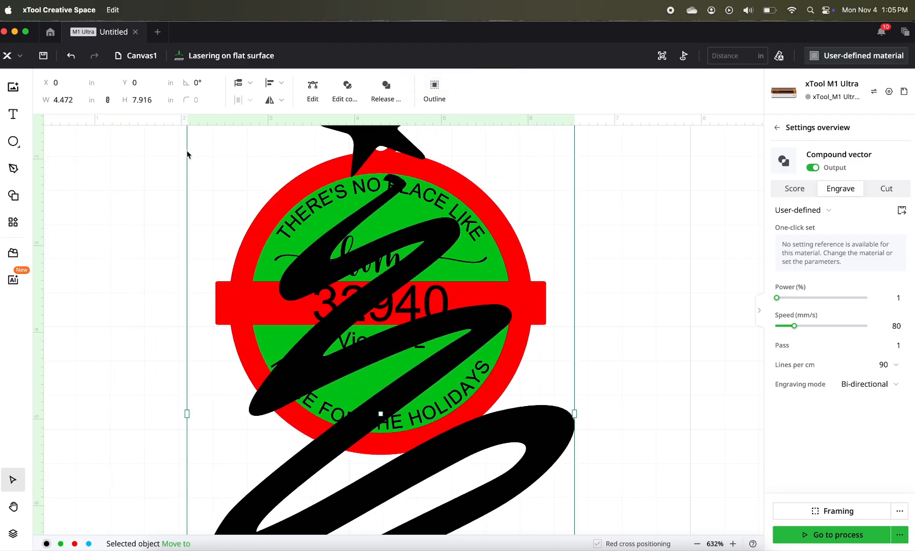
# - Shrink the imported Christmas tree to about 0.28 in wide and place it near the left end of the red band
pyautogui.moveTo(369, 305); pyautogui.dragTo(412, 380)
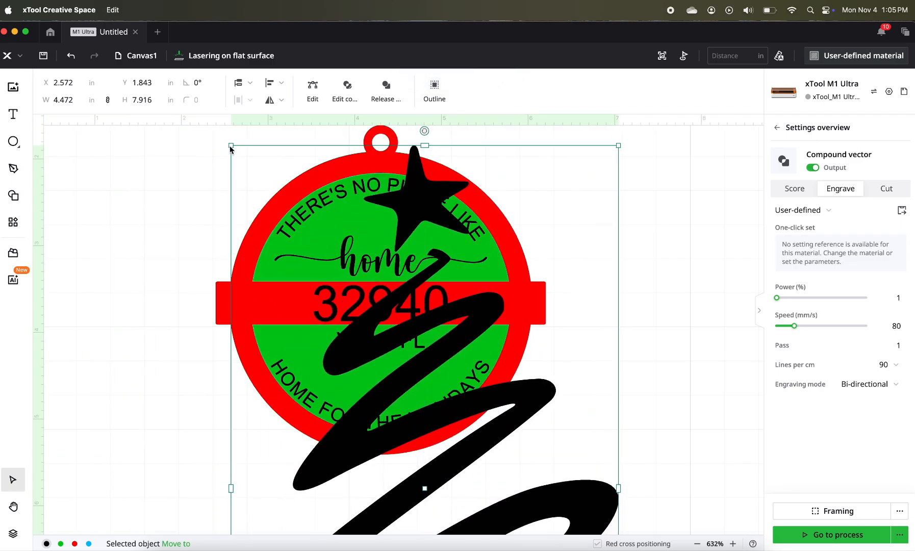
pyautogui.moveTo(231, 145); pyautogui.dragTo(385, 416)
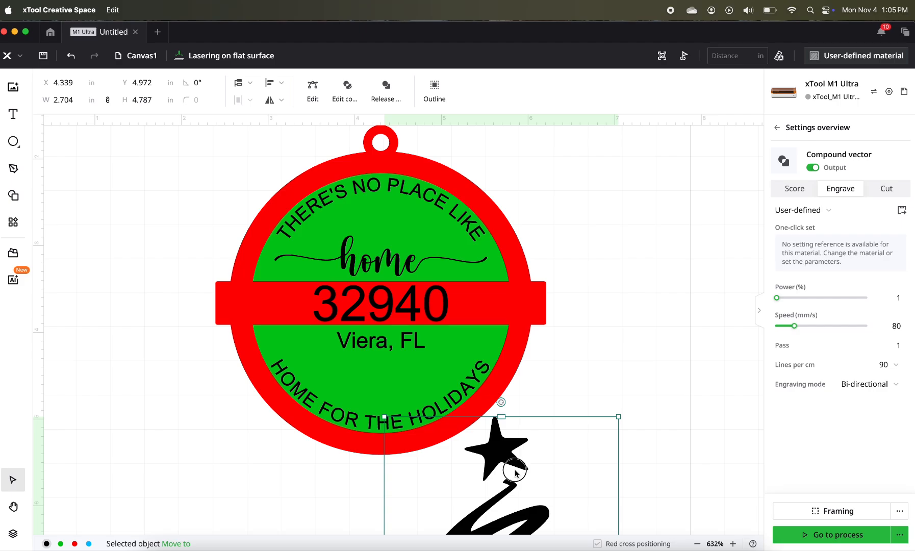
pyautogui.moveTo(505, 462); pyautogui.dragTo(234, 178)
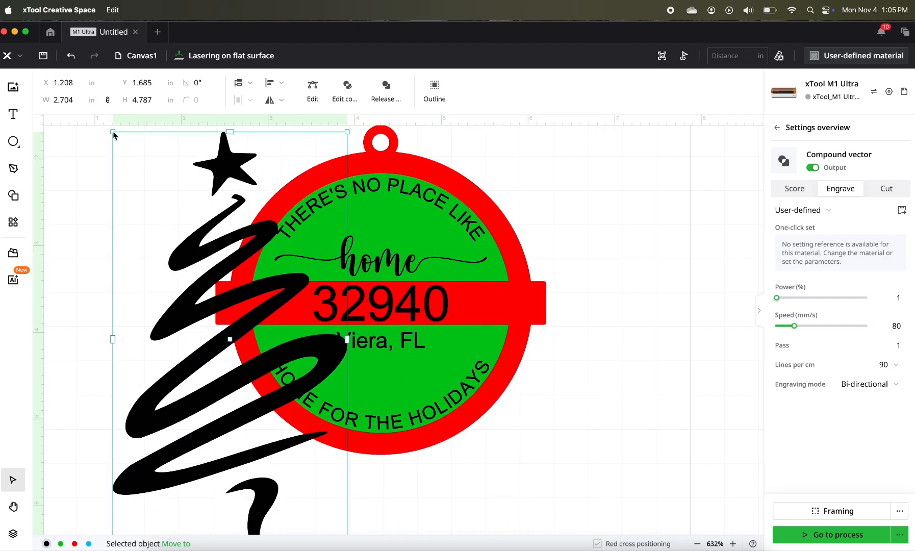
pyautogui.moveTo(114, 135); pyautogui.dragTo(240, 305)
# - Copy the small Christmas tree and place the duplicate near the right end of the red band
pyautogui.click(141, 291)
pyautogui.rightClick(241, 304)
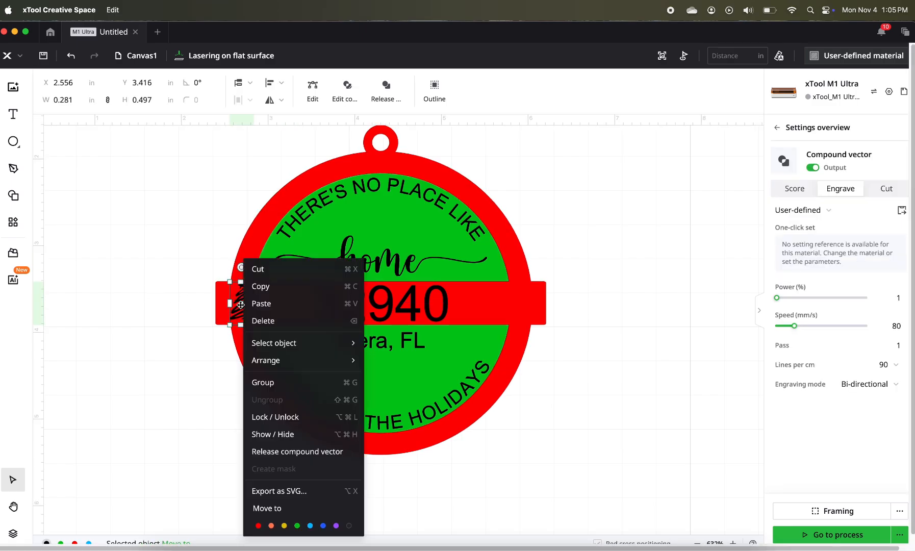
pyautogui.click(271, 291)
pyautogui.rightClick(551, 276)
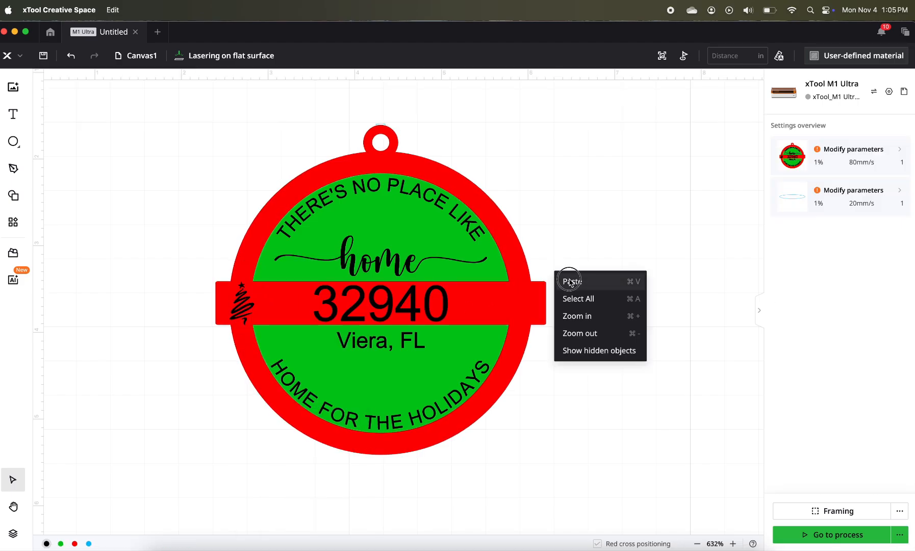
pyautogui.click(567, 284)
pyautogui.moveTo(560, 304); pyautogui.dragTo(522, 302)
pyautogui.click(549, 367)
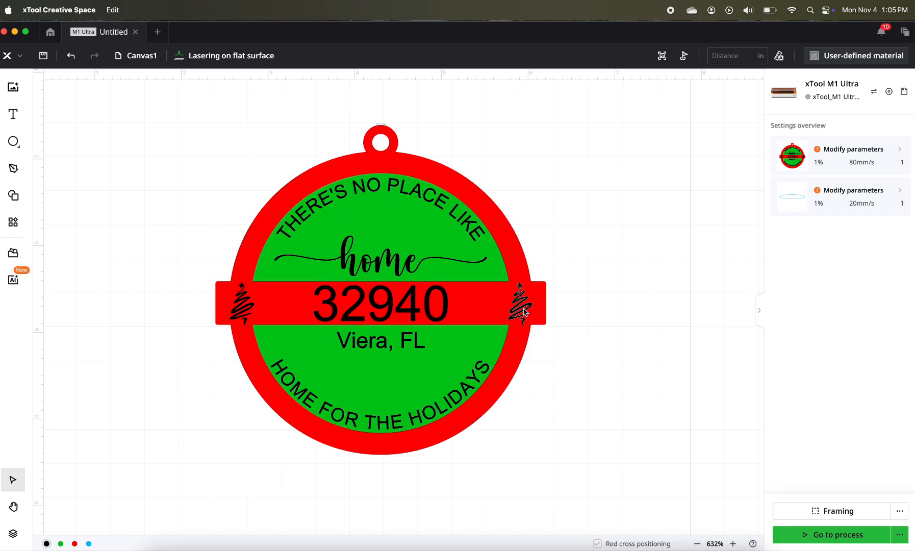
# - Reflect the Christmas tree at the left end of the red band horizontally so it mirrors the right tree
pyautogui.click(241, 303)
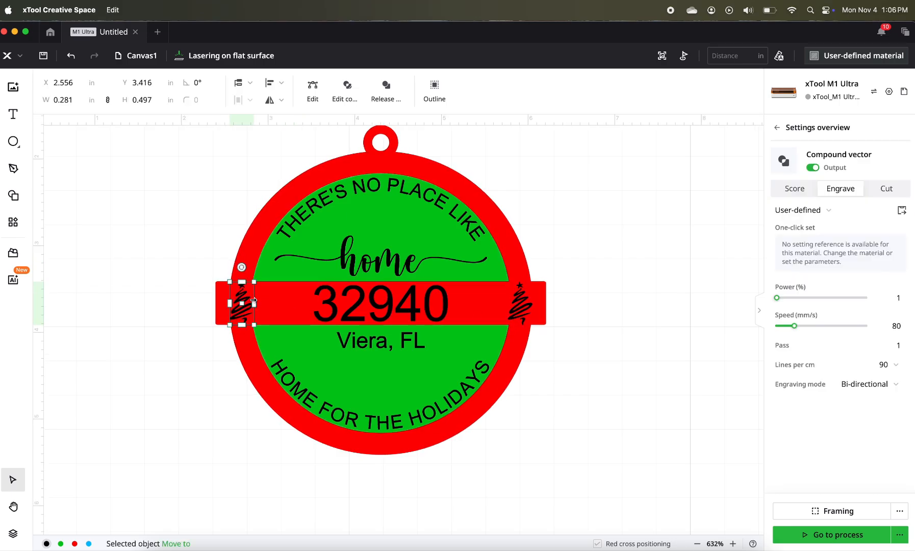
pyautogui.click(283, 101)
pyautogui.click(262, 139)
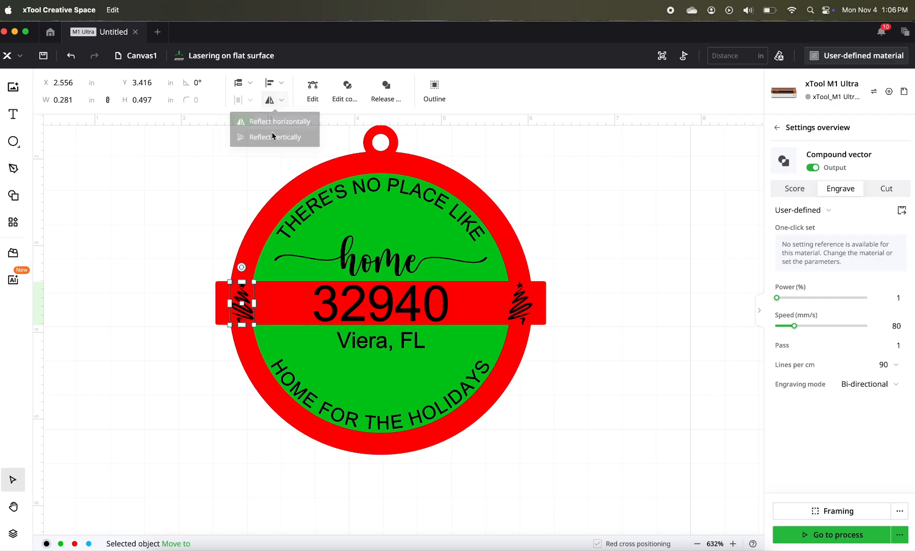
pyautogui.click(280, 101)
pyautogui.click(187, 210)
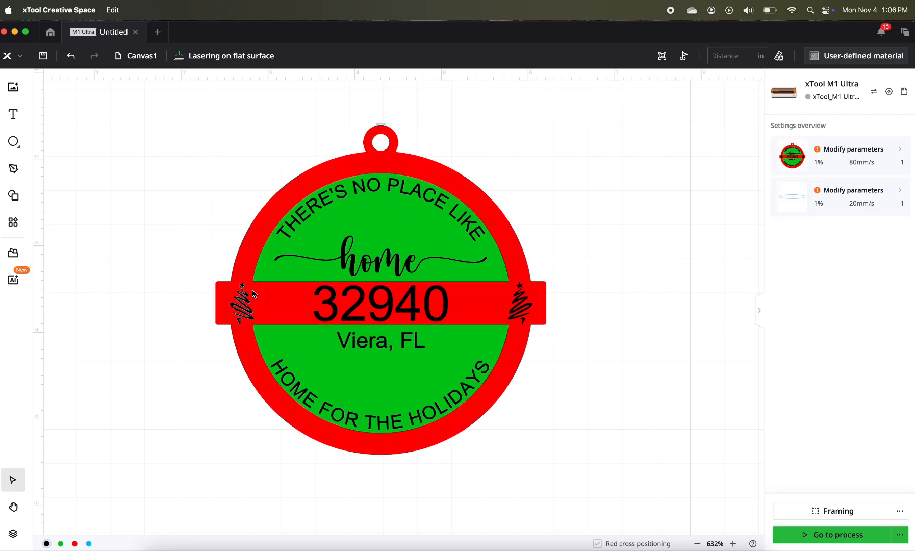
# - Align both Christmas trees and the "32940" text to a common vertical centre
pyautogui.click(240, 306)
pyautogui.click(242, 307)
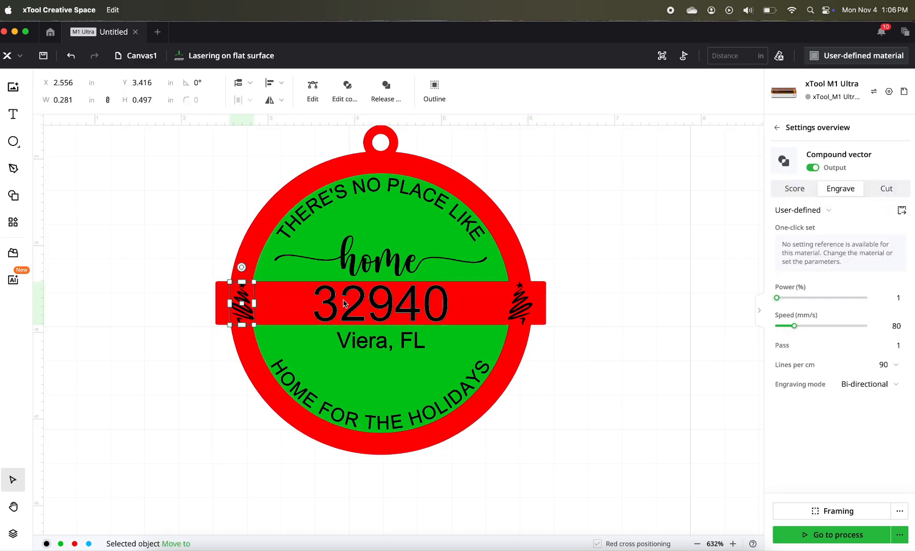
pyautogui.keyDown('shift'); pyautogui.click(519, 303); pyautogui.keyUp('shift')
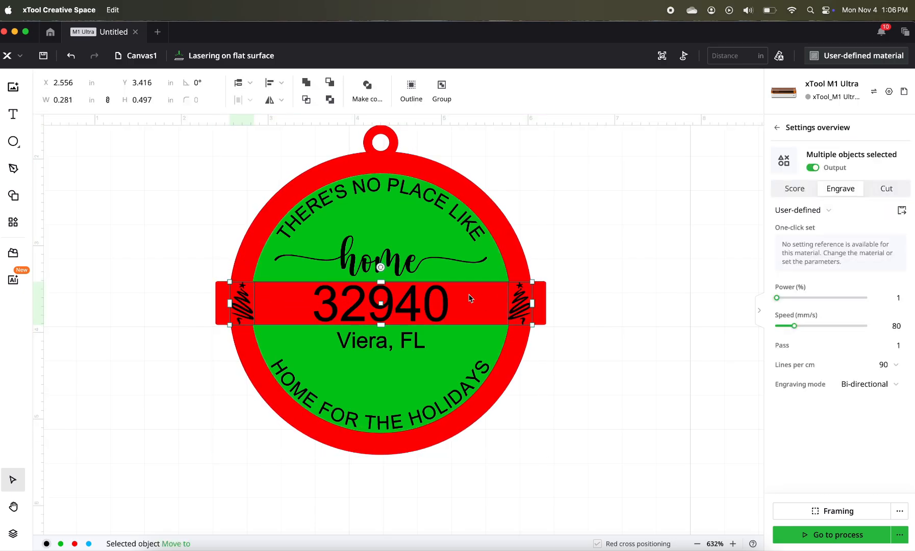
pyautogui.keyDown('shift'); pyautogui.click(388, 305); pyautogui.keyUp('shift')
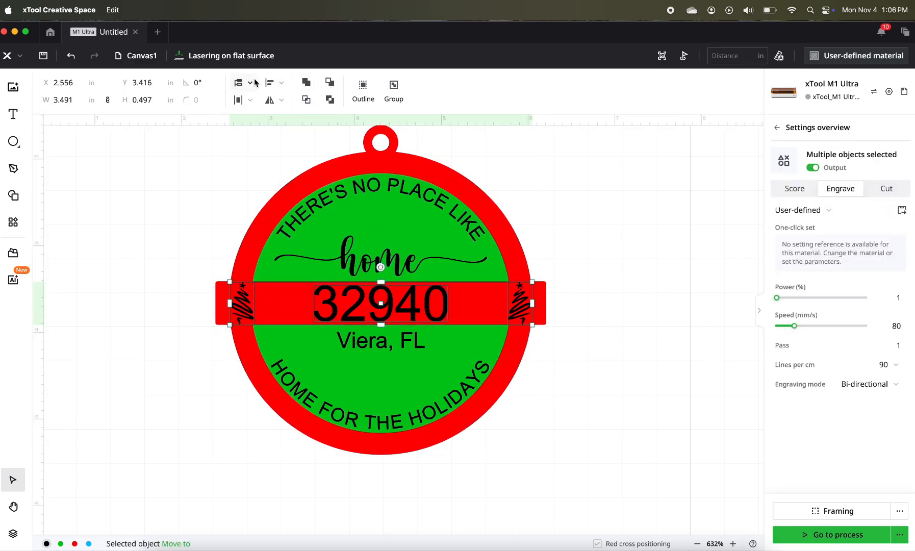
pyautogui.click(284, 83)
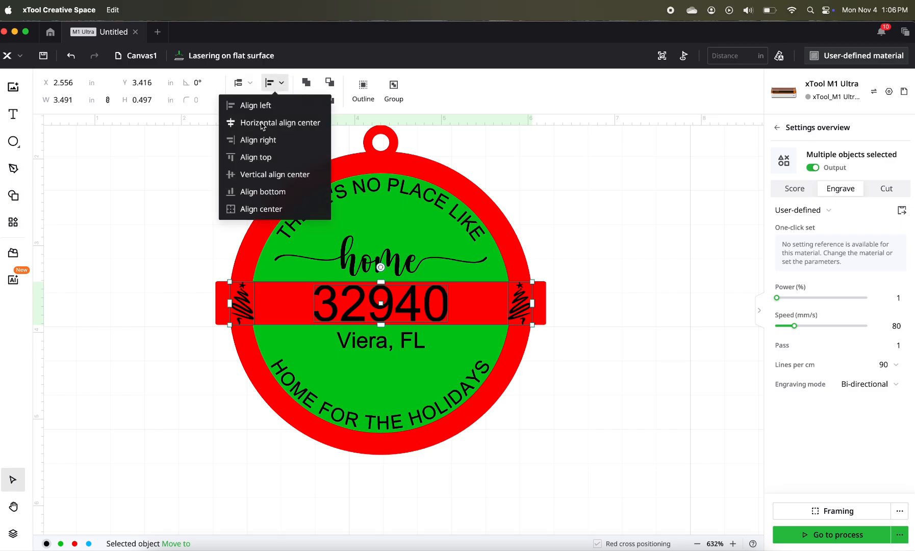
pyautogui.click(254, 175)
pyautogui.click(611, 357)
# - Shrink the "32940" text to about 1.4 in wide and the "Viera, FL" text to about 0.89 in wide
pyautogui.click(442, 322)
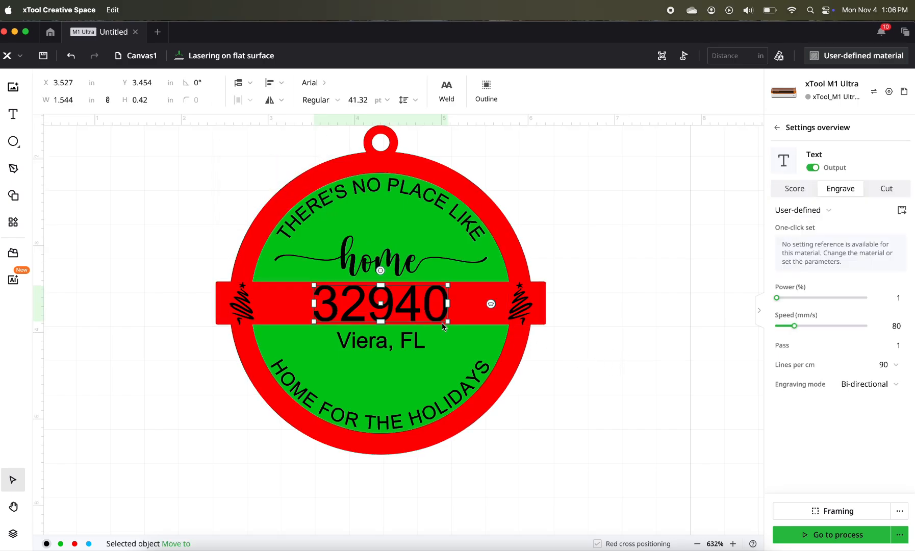
pyautogui.moveTo(448, 325); pyautogui.dragTo(418, 310)
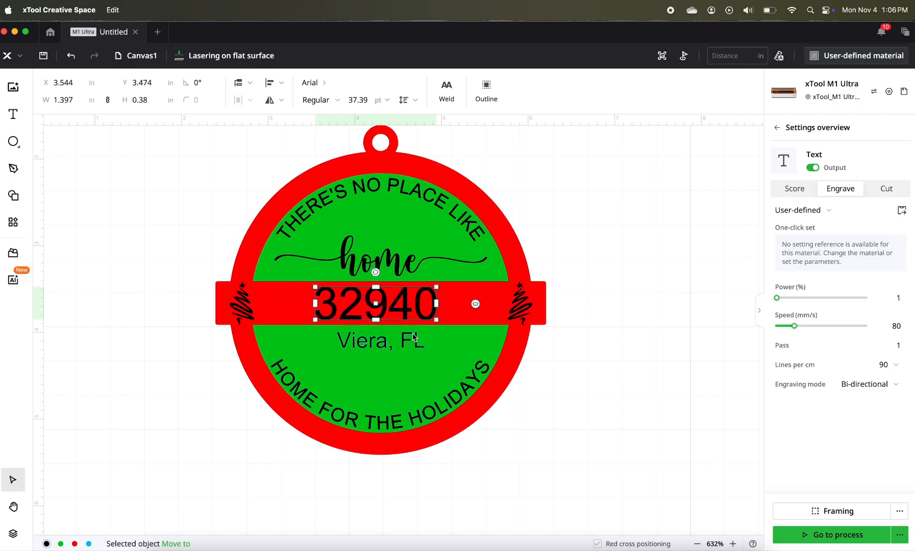
pyautogui.click(425, 350)
pyautogui.moveTo(425, 351); pyautogui.dragTo(392, 339)
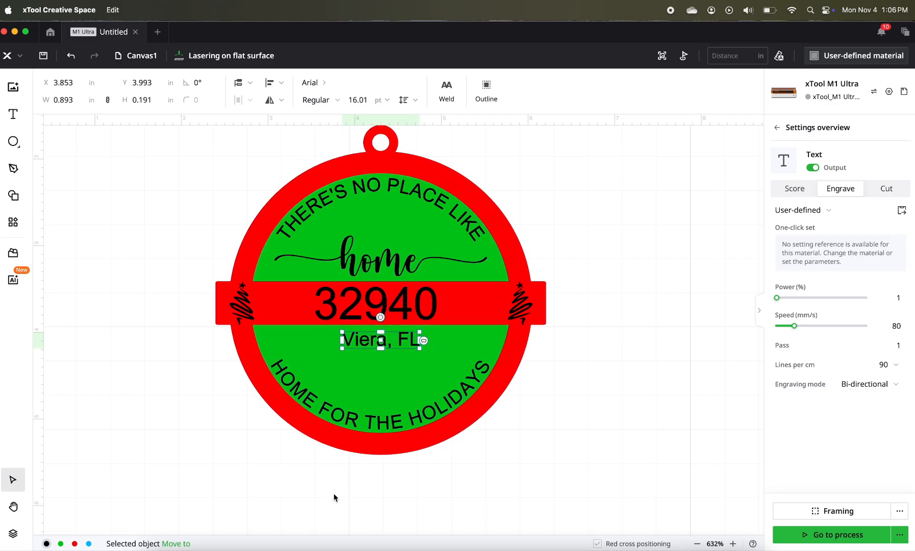
# - Align the ornament's ring, backing and texts to their common horizontal centre
pyautogui.moveTo(323, 498); pyautogui.dragTo(415, 120)
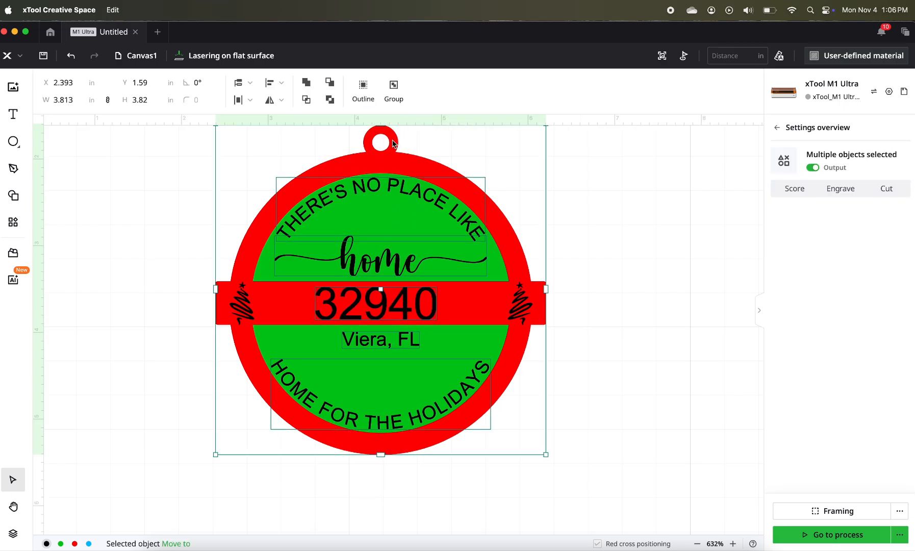
pyautogui.click(271, 83)
pyautogui.click(280, 119)
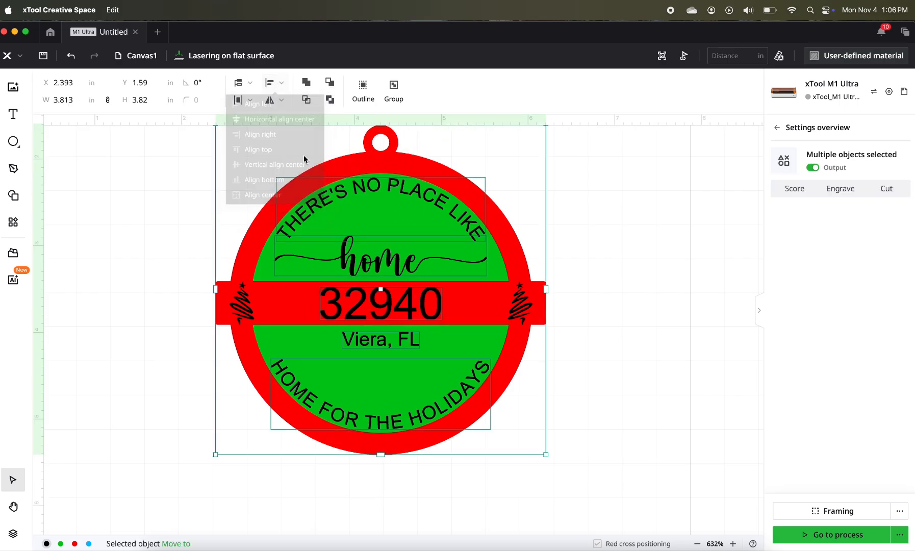
pyautogui.click(564, 289)
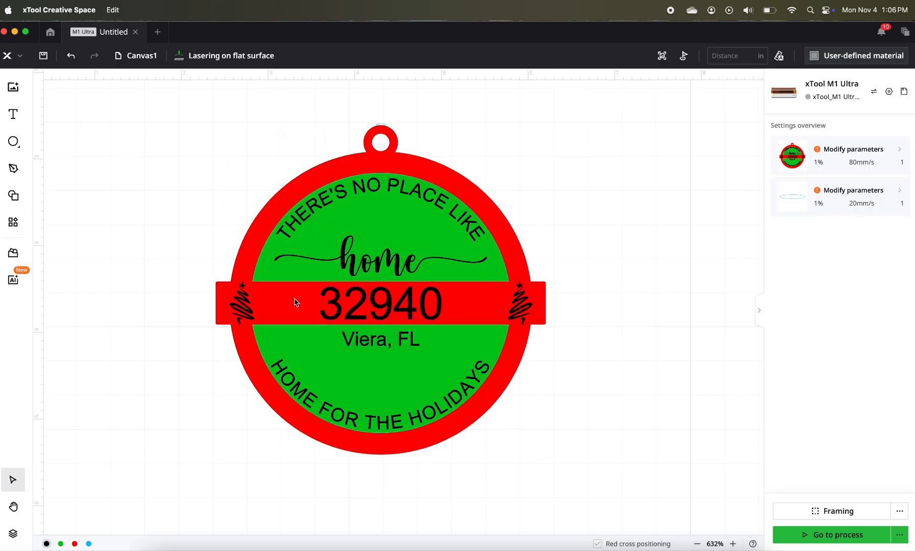
# - Realign the resized "32940" with the two Christmas trees on their vertical centre
pyautogui.click(245, 305)
pyautogui.keyDown('shift'); pyautogui.click(380, 305); pyautogui.keyUp('shift')
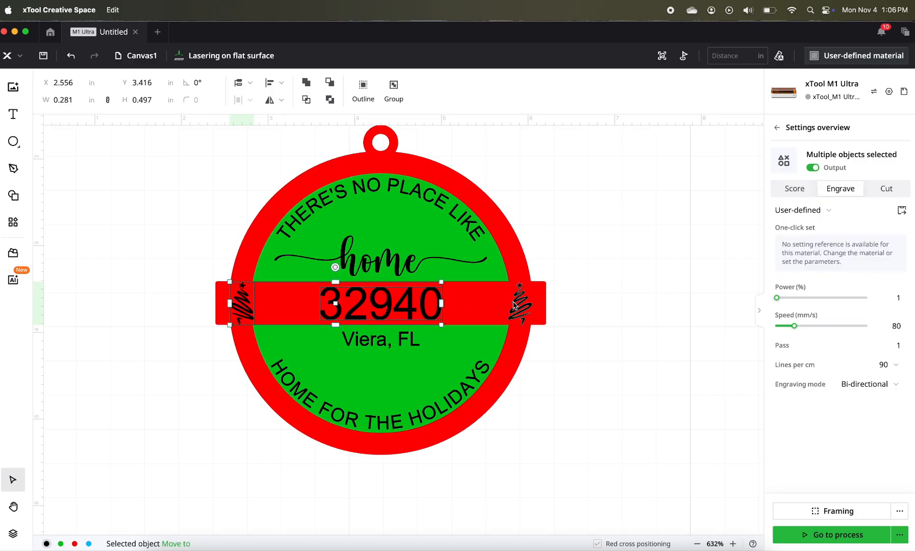
pyautogui.keyDown('shift'); pyautogui.click(517, 304); pyautogui.keyUp('shift')
pyautogui.click(269, 82)
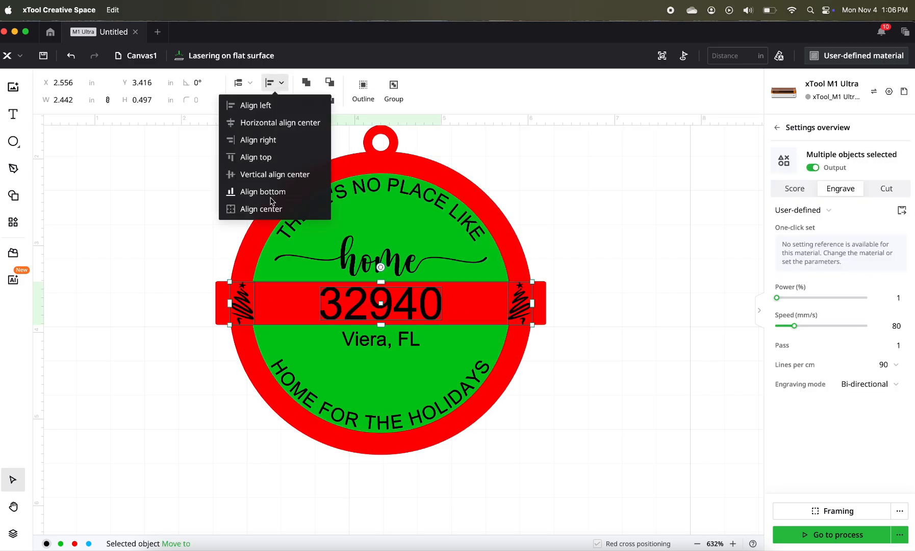
pyautogui.click(271, 173)
pyautogui.click(573, 294)
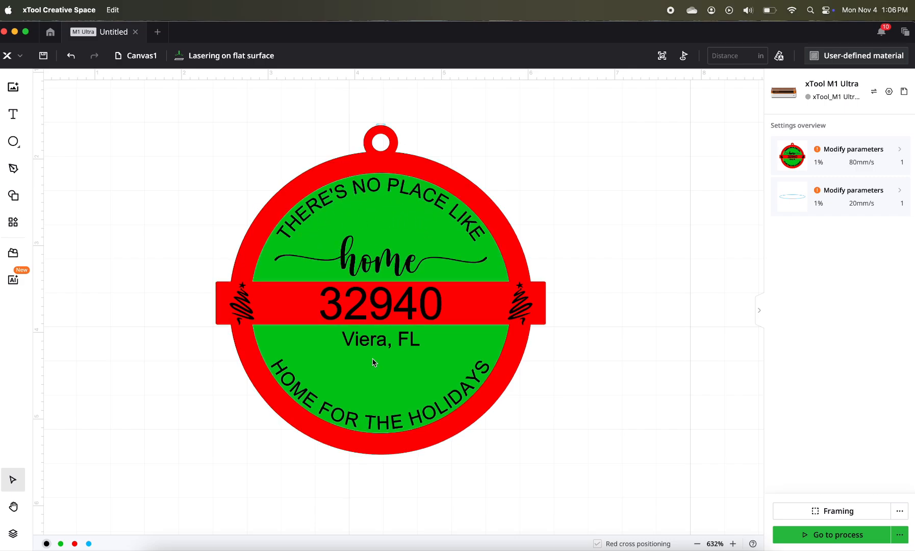
pyautogui.click(241, 303)
pyautogui.keyDown('shift'); pyautogui.click(353, 310); pyautogui.keyUp('shift')
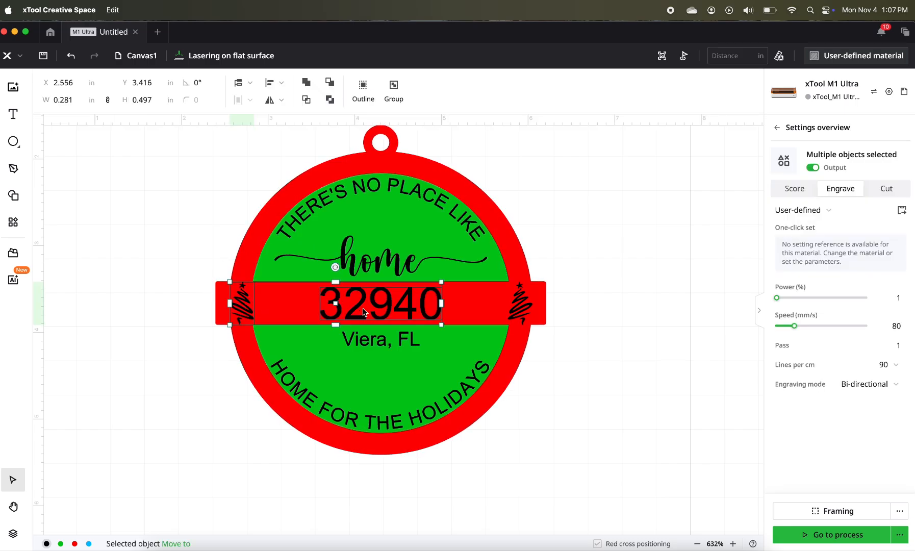
pyautogui.keyDown('shift'); pyautogui.click(517, 311); pyautogui.keyUp('shift')
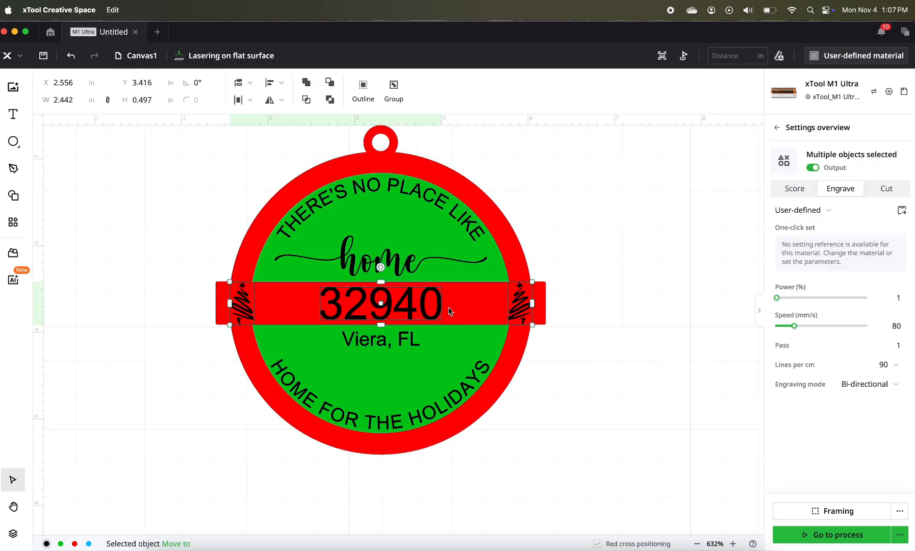
pyautogui.moveTo(458, 310); pyautogui.dragTo(609, 310)
pyautogui.press('super+z')
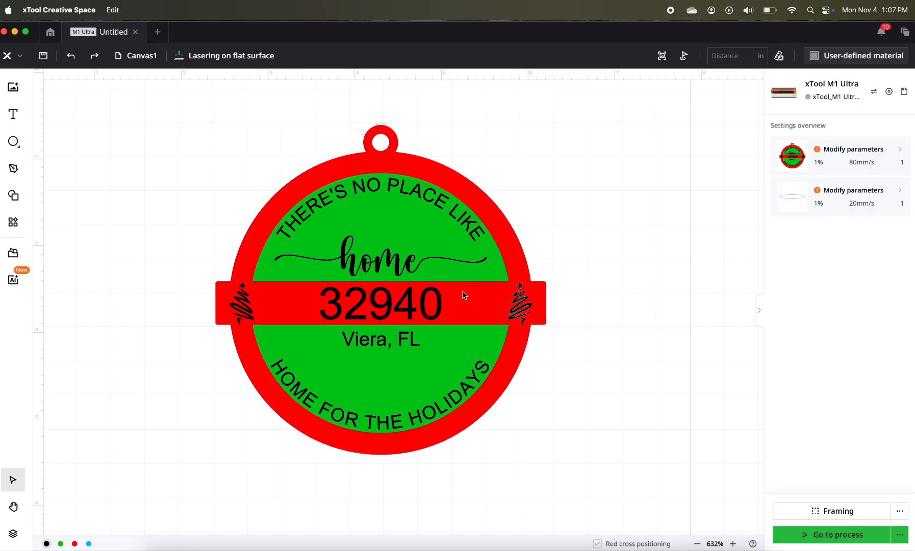
# - Move the red banded ring together with "32940" and both Christmas trees to the right, clear of the green backing
pyautogui.click(242, 303)
pyautogui.keyDown('shift'); pyautogui.click(357, 306); pyautogui.keyUp('shift')
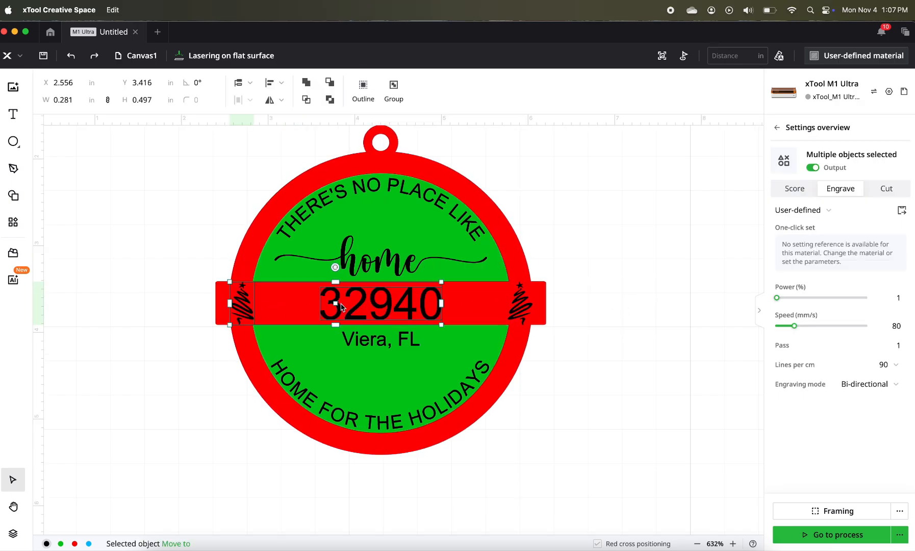
pyautogui.keyDown('shift'); pyautogui.click(520, 306); pyautogui.keyUp('shift')
pyautogui.keyDown('shift'); pyautogui.click(514, 363); pyautogui.keyUp('shift')
pyautogui.moveTo(515, 363); pyautogui.dragTo(858, 367)
pyautogui.scroll(-2, 748, 353)
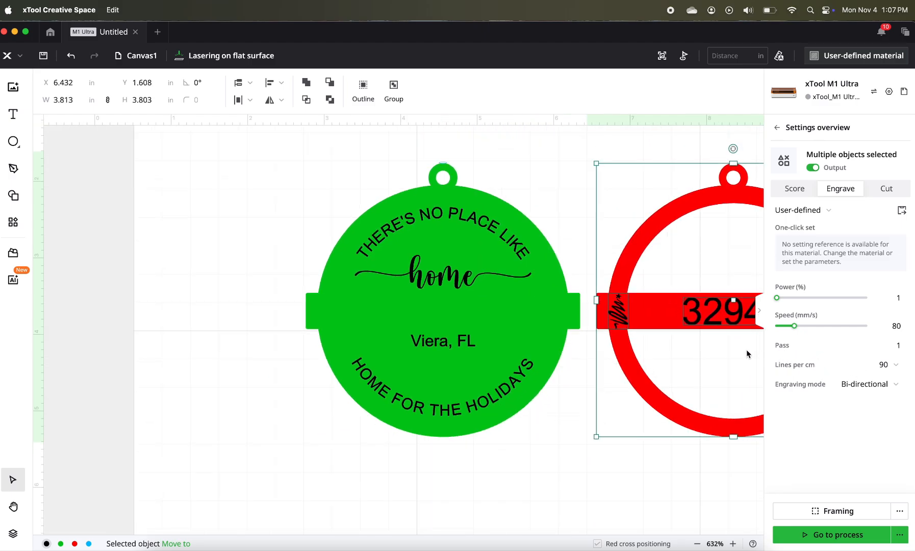
pyautogui.scroll(-2, 748, 353)
pyautogui.hscroll(5, 611, 403)
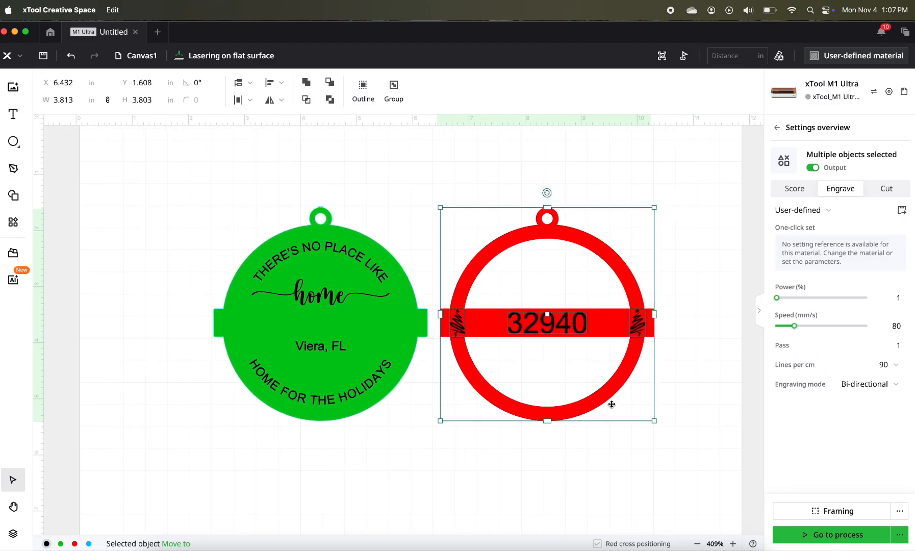
pyautogui.click(198, 224)
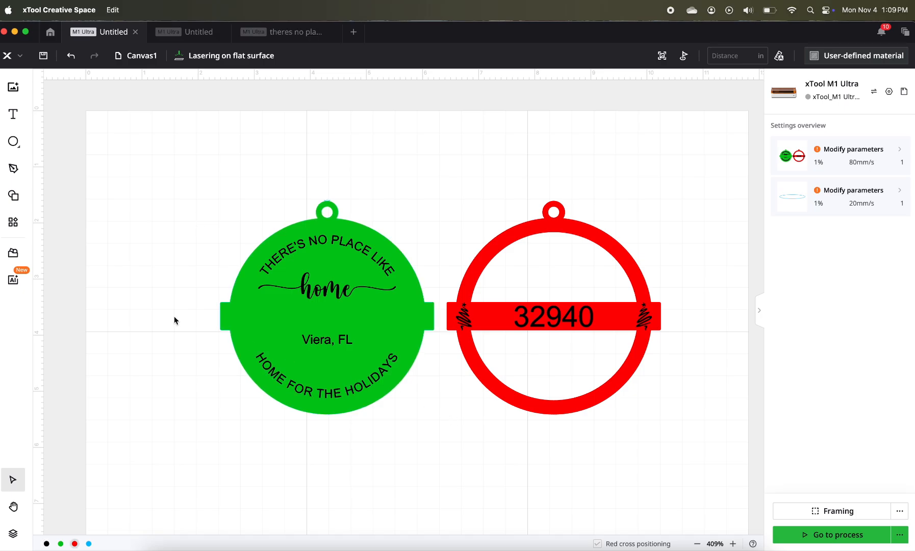
# - Start a new text object in the empty area above and left of the green backing
pyautogui.click(19, 120)
pyautogui.click(132, 149)
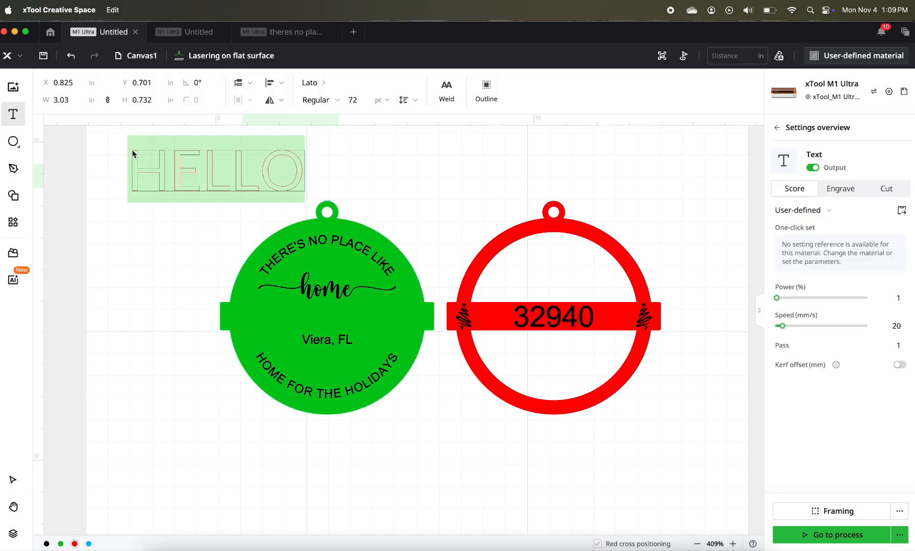
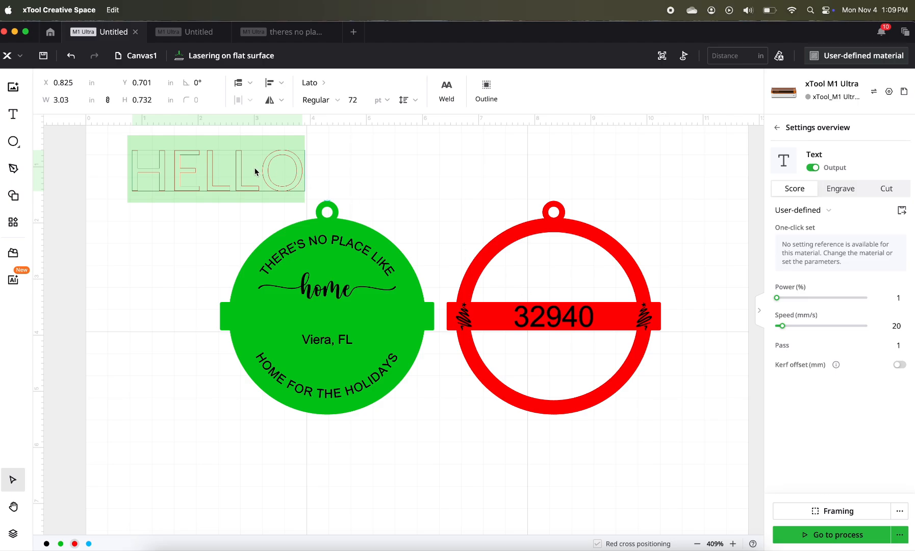
# - Enter "walnut" as the content of the new text object
pyautogui.write('walnet')
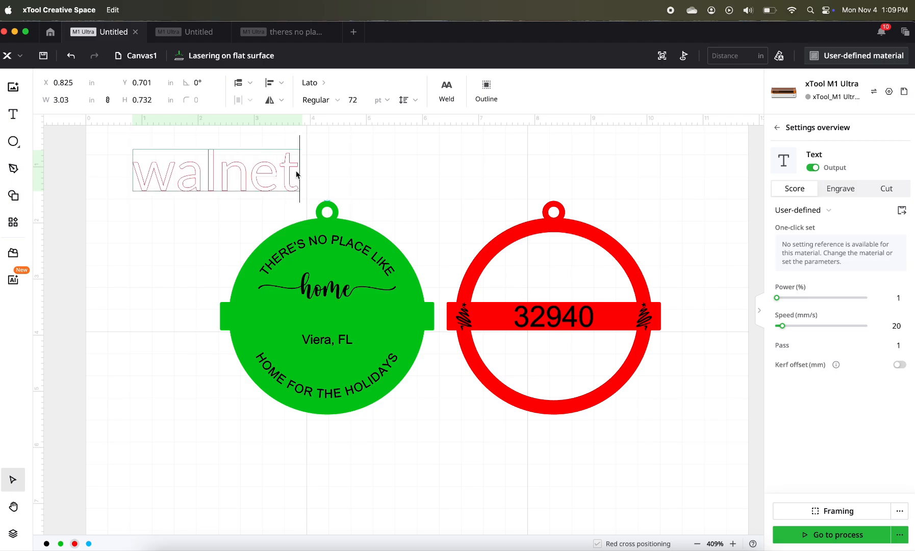
pyautogui.press('BackSpace')
pyautogui.press('BackSpace')
pyautogui.write('ut')
pyautogui.press('Escape')
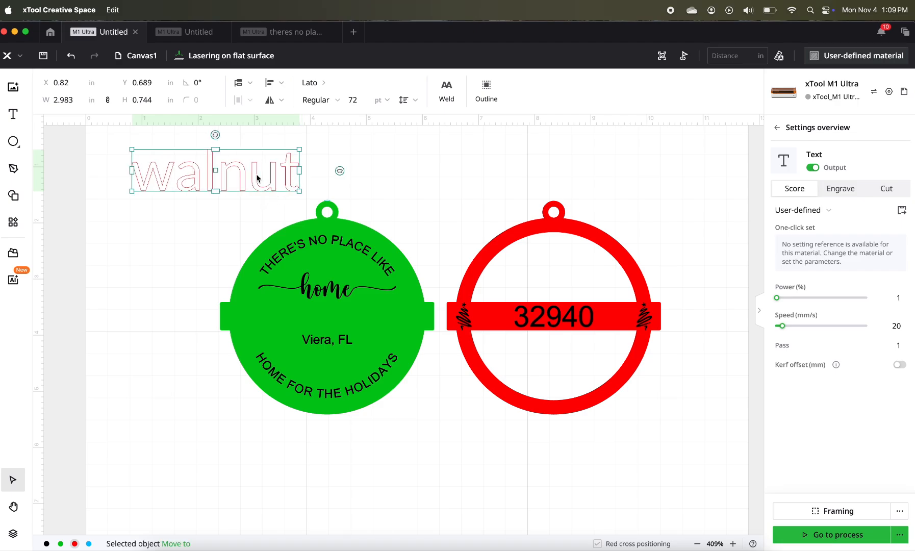
pyautogui.click(410, 182)
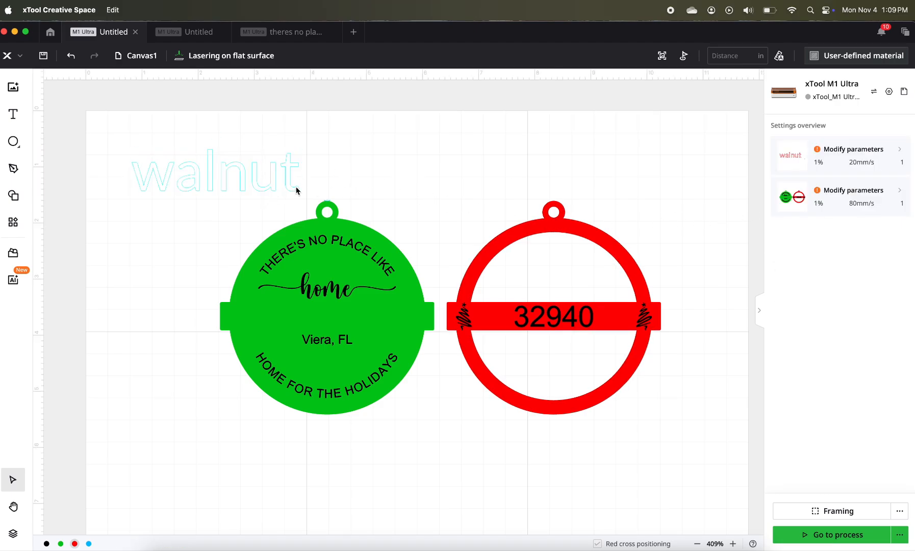
pyautogui.click(297, 190)
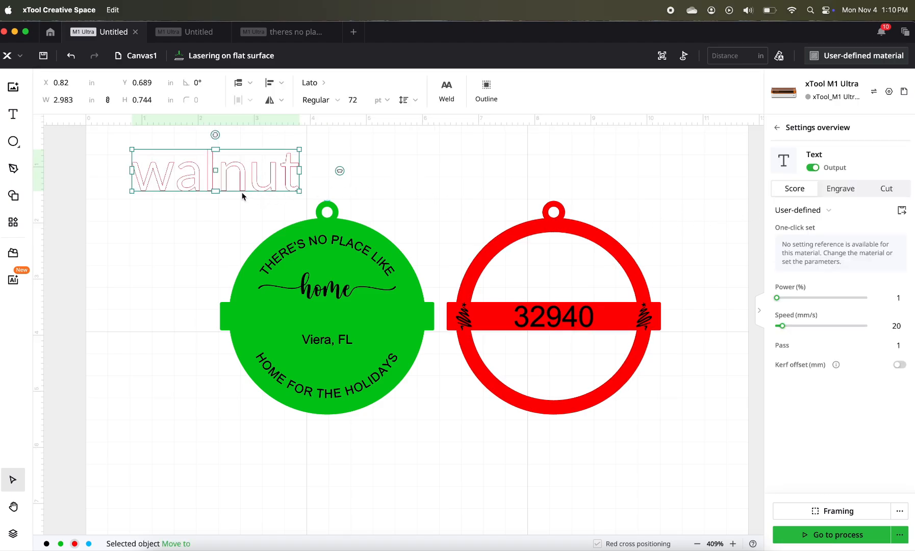
# - Move the "walnut" text outside the work area, to the left of the green backing, and shrink it to about 1.3 in wide
pyautogui.hscroll(-5, 242, 196)
pyautogui.moveTo(456, 206); pyautogui.dragTo(201, 203)
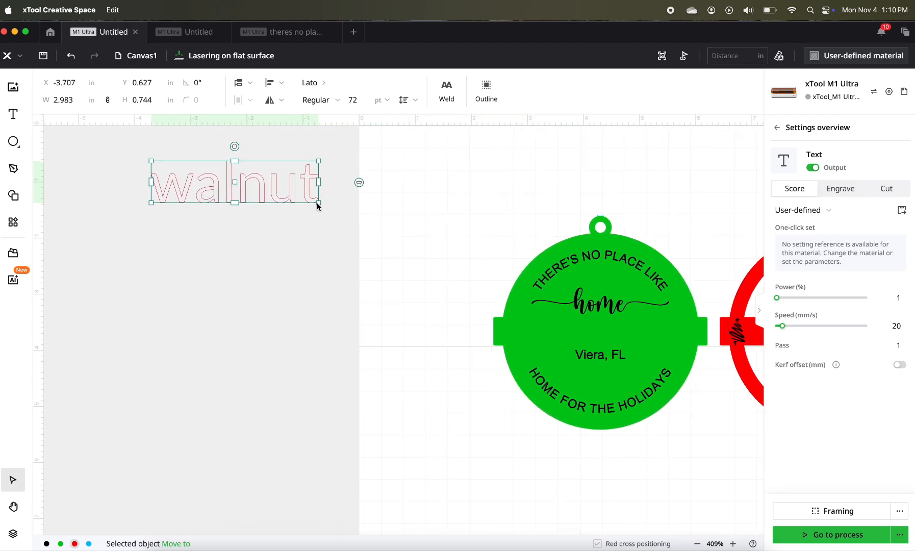
pyautogui.moveTo(318, 203); pyautogui.dragTo(200, 180)
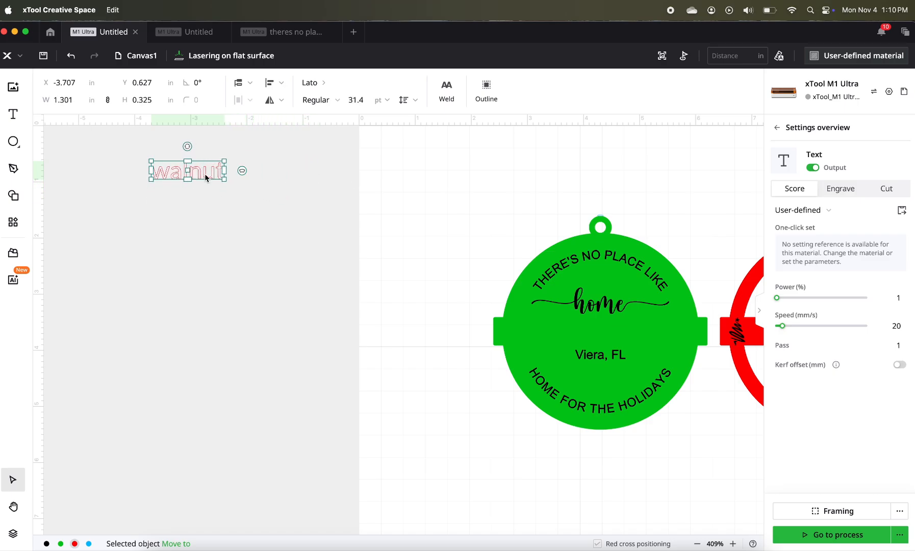
# - Add the lines "cut -" and "engrave -" beneath "walnut" in the same text object
pyautogui.doubleClick(219, 175)
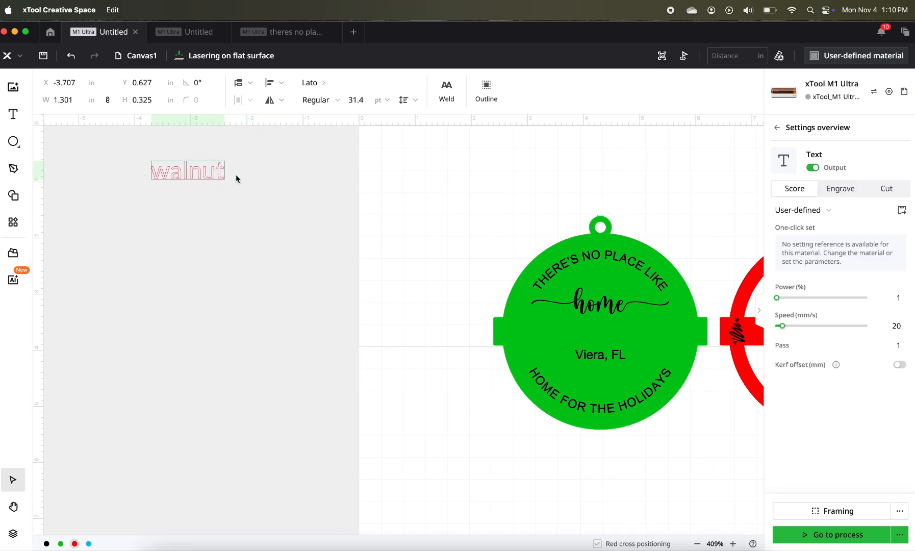
pyautogui.press('Return')
pyautogui.write('cut')
pyautogui.press('Return')
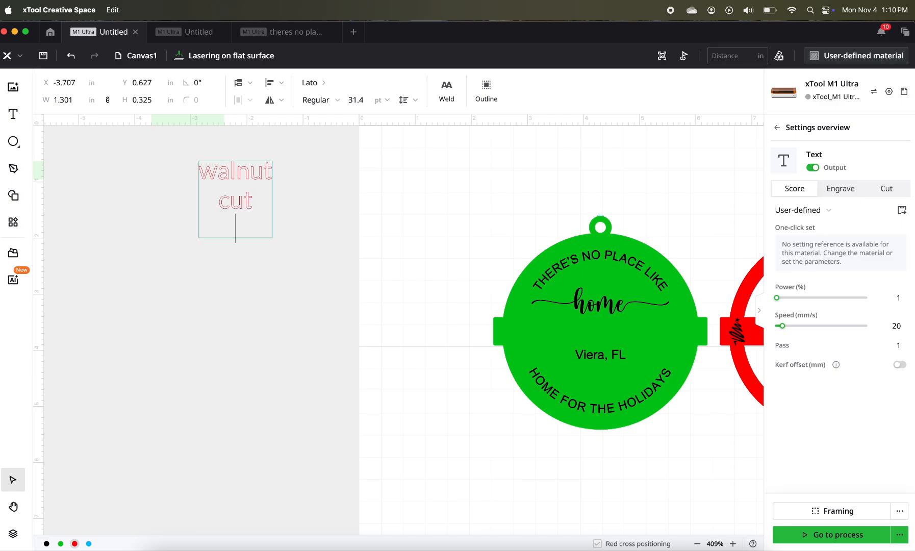
pyautogui.write('engrave')
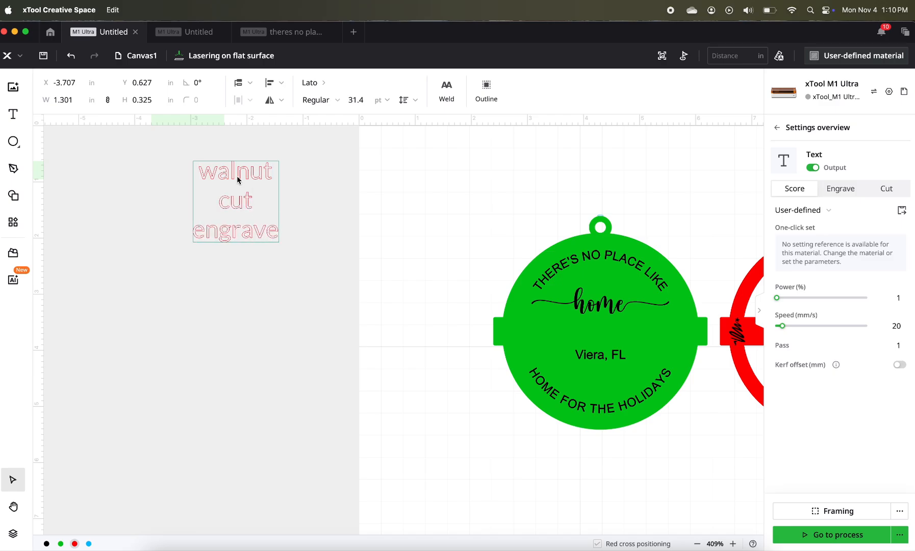
pyautogui.write(' -')
pyautogui.click(266, 197)
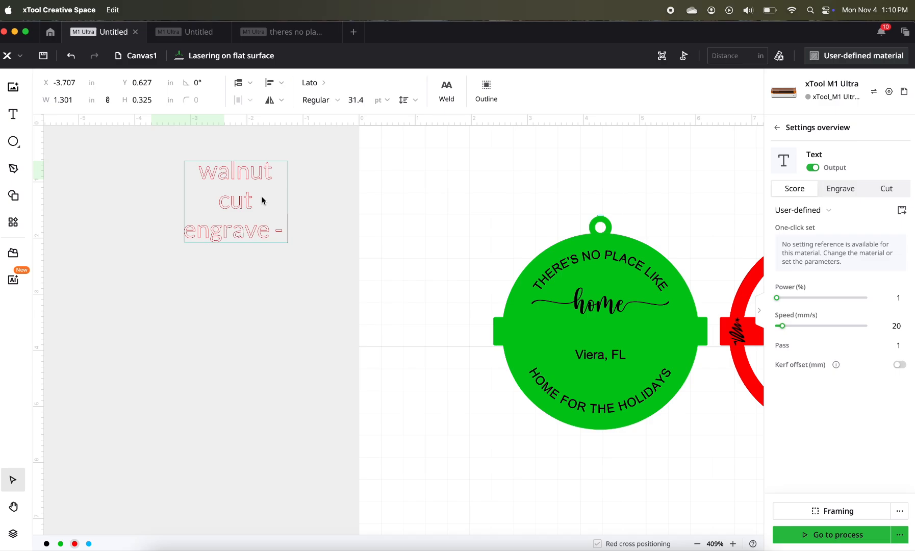
# - Complete the note's cut line with the settings "p90, s4, 1pass"
pyautogui.write('-')
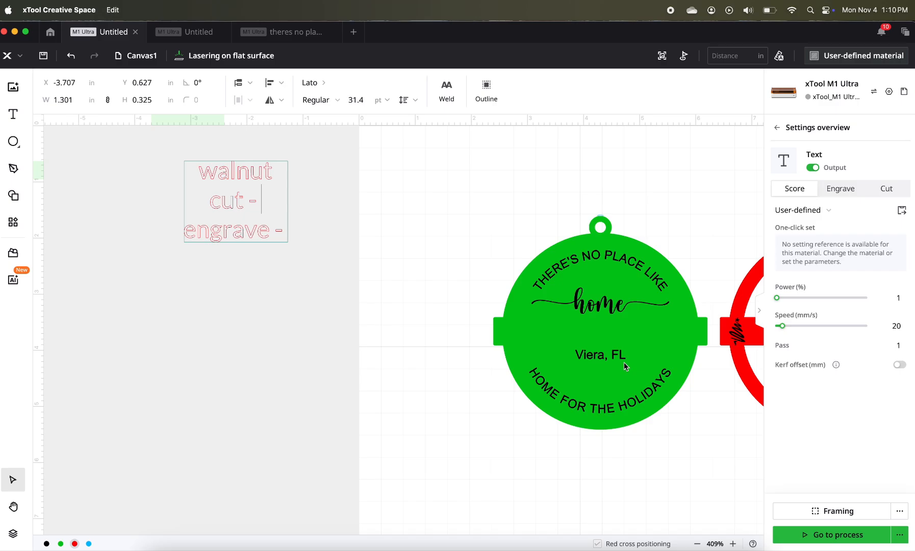
pyautogui.write(' p90')
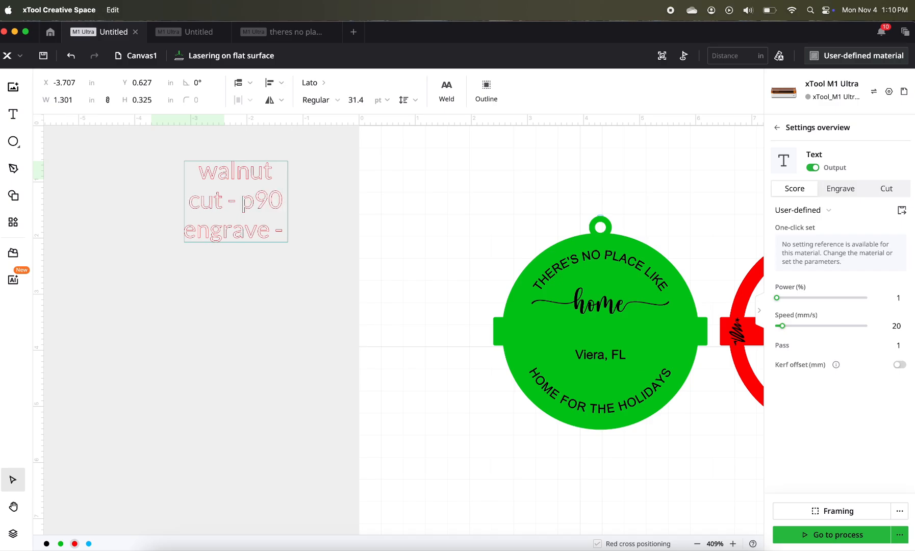
pyautogui.write(', 2')
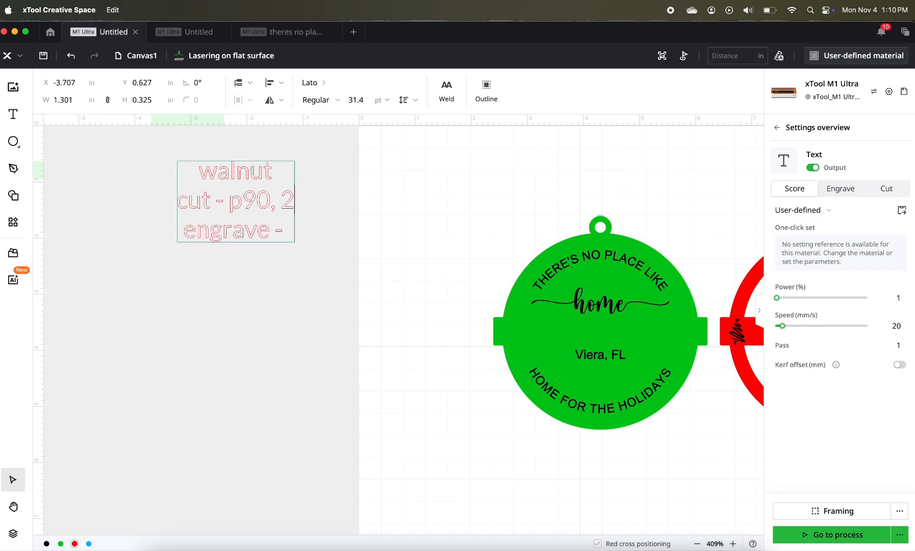
pyautogui.press('BackSpace')
pyautogui.write('s4, 1pass')
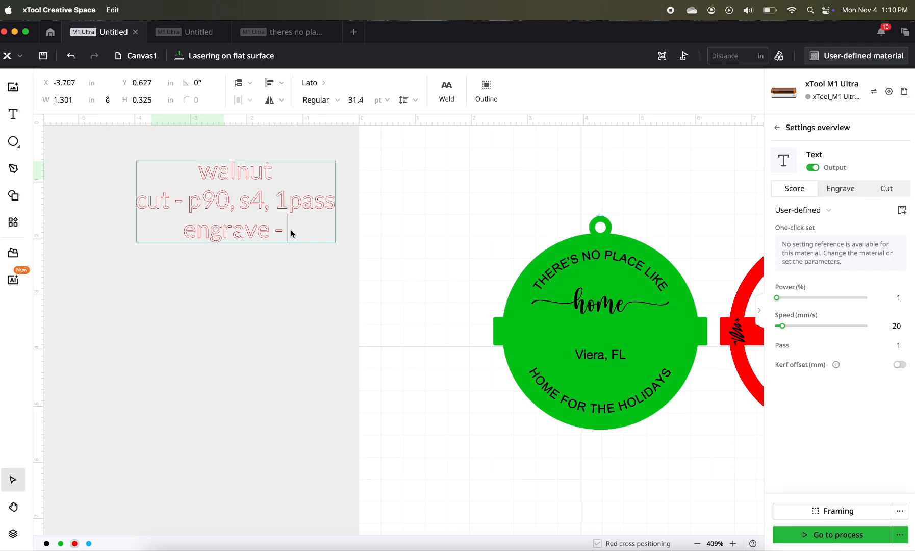
# - Complete the note's engrave line with the settings "p20, s100, 1pass, 100lpi"
pyautogui.write('p')
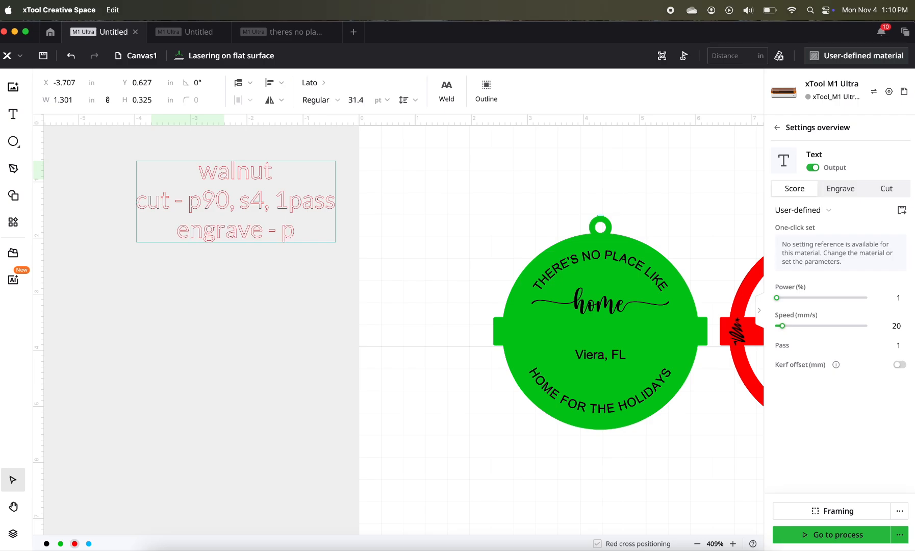
pyautogui.write('20,')
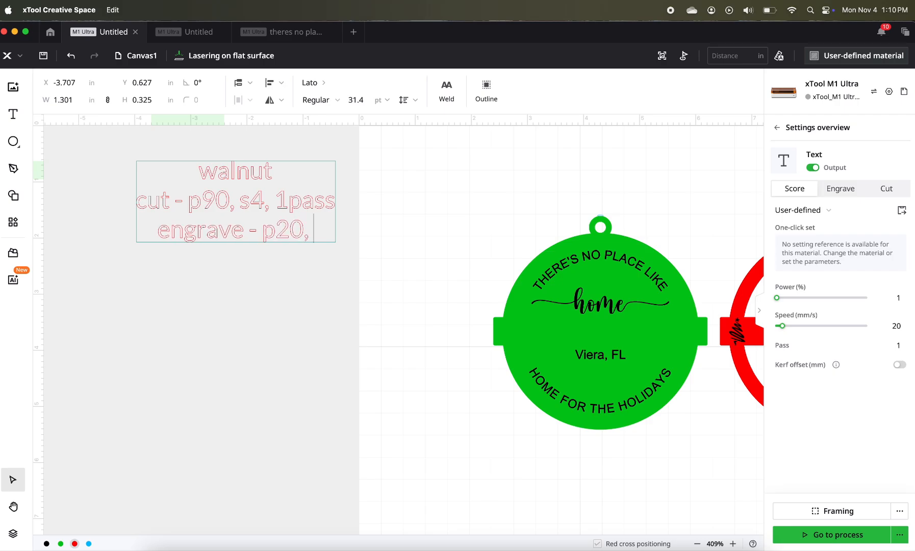
pyautogui.write(' s100,')
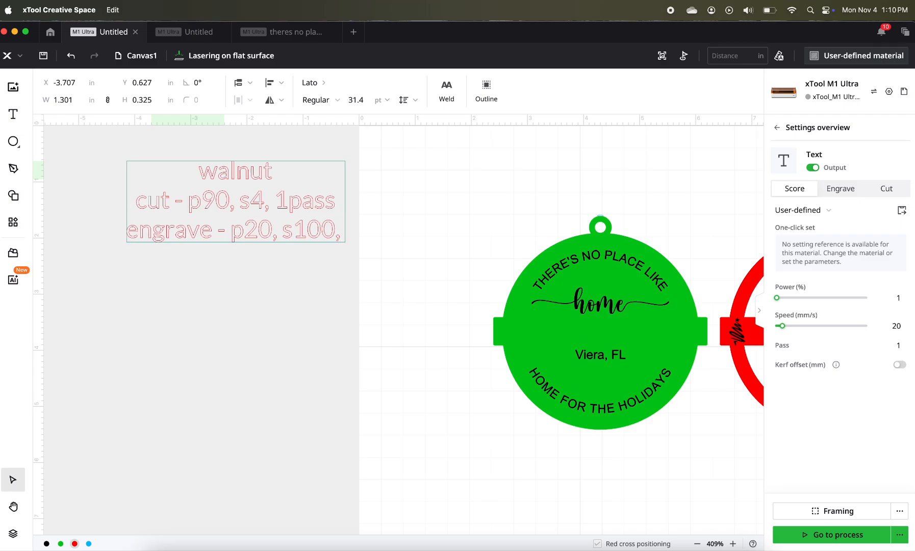
pyautogui.write(' 1pass,')
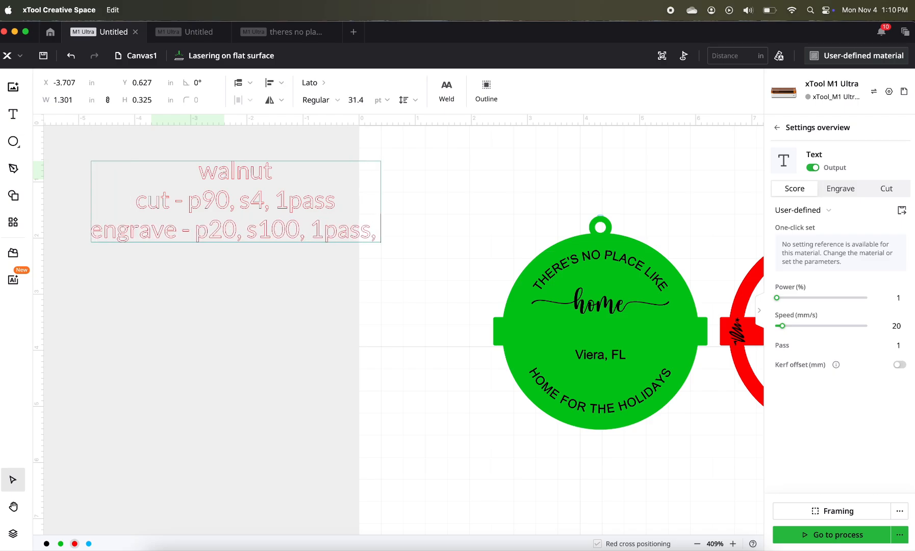
pyautogui.write(' 100')
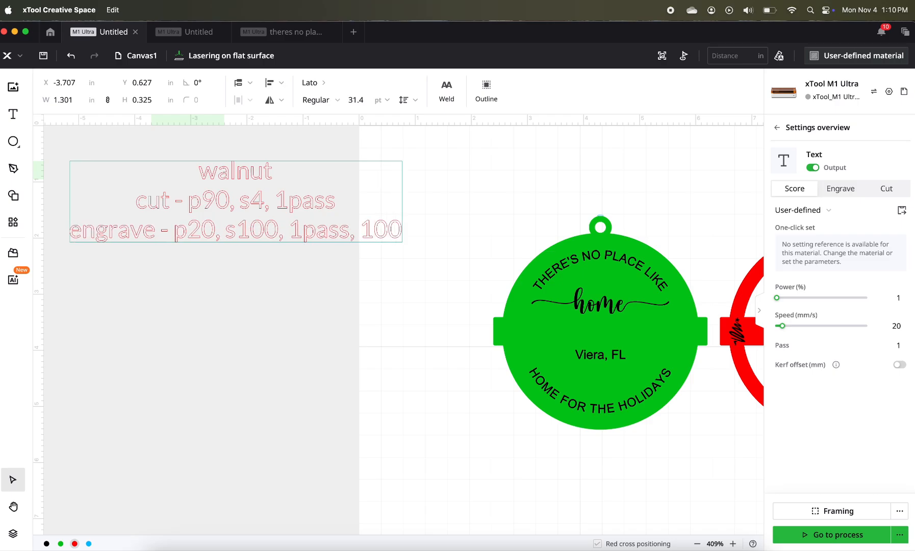
pyautogui.write('lpi')
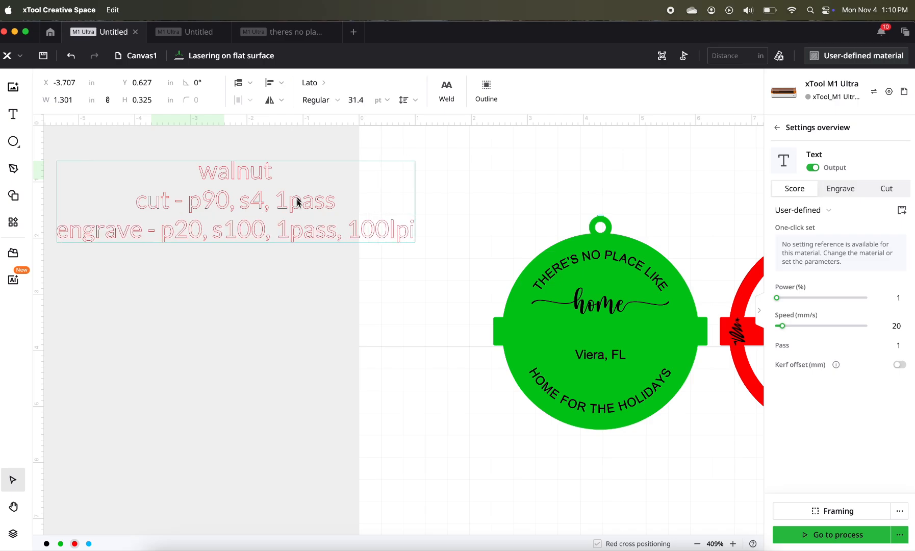
pyautogui.press('Escape')
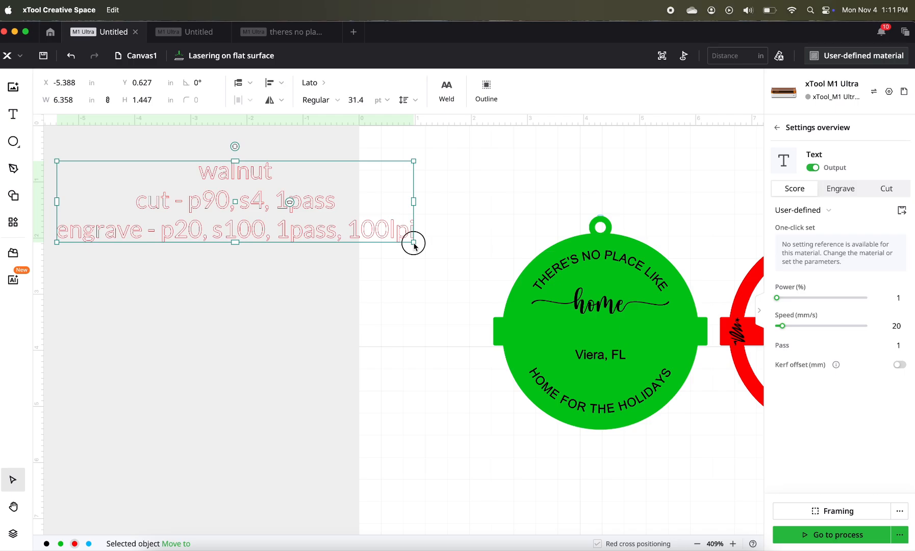
# - Shrink the walnut settings note to about 3.78 in wide and place it just above the red ring
pyautogui.moveTo(411, 241); pyautogui.dragTo(290, 221)
pyautogui.hscroll(3, 409, 249)
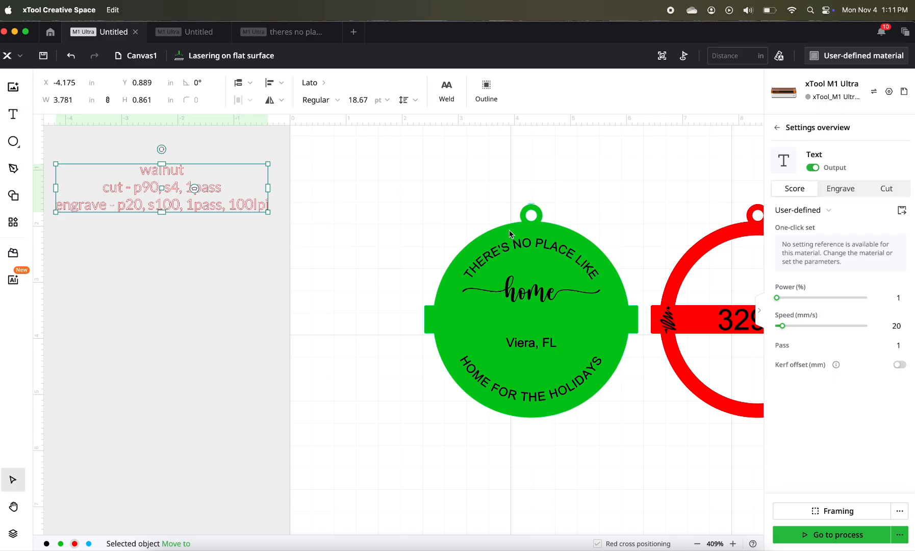
pyautogui.click(508, 230)
pyautogui.click(294, 208)
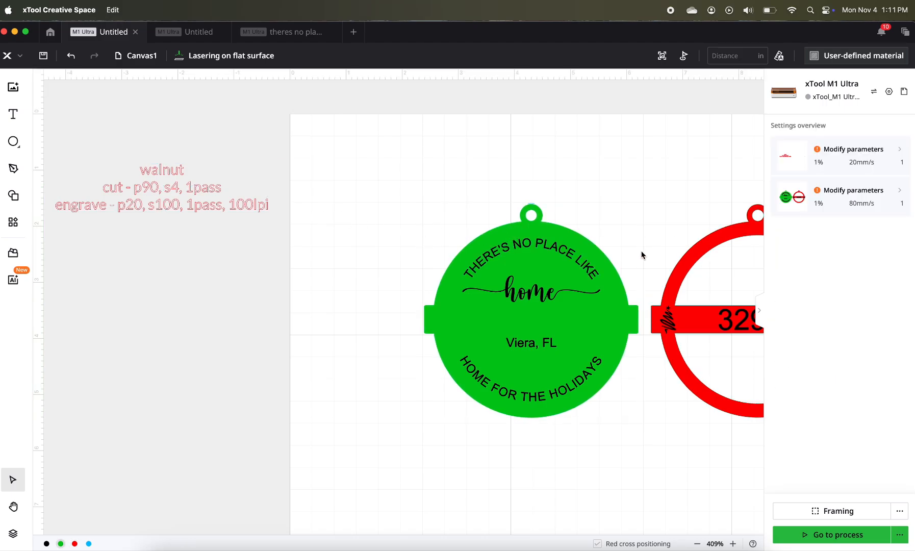
pyautogui.hscroll(2, 641, 255)
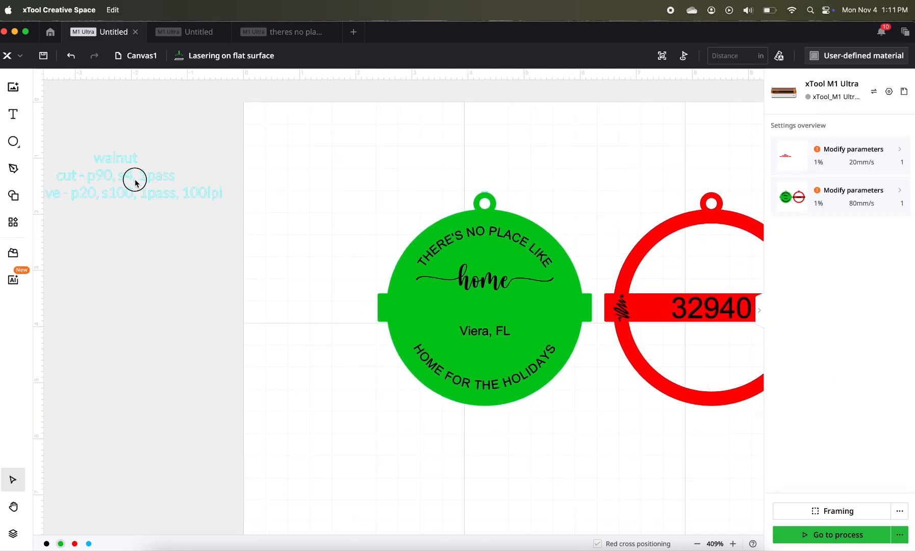
pyautogui.moveTo(133, 180); pyautogui.dragTo(529, 180)
pyautogui.hscroll(4, 534, 191)
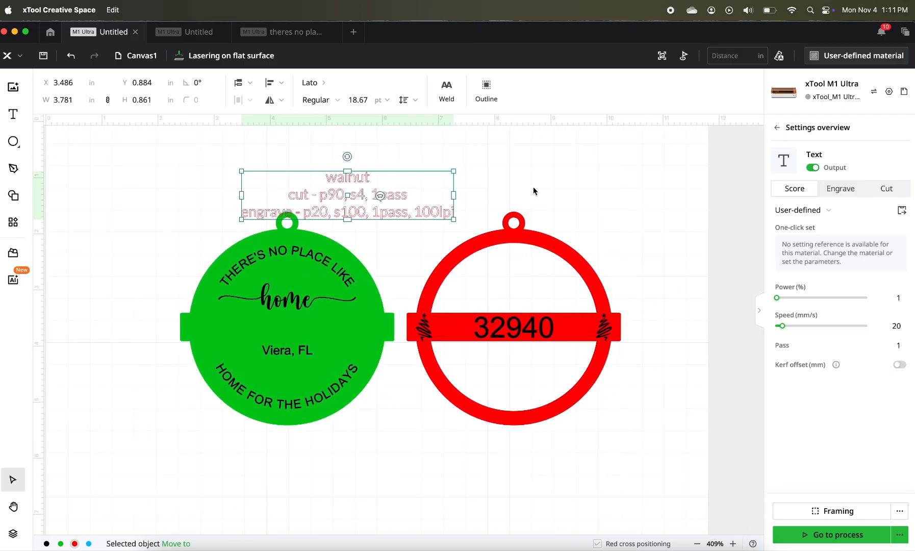
pyautogui.moveTo(403, 204); pyautogui.dragTo(543, 194)
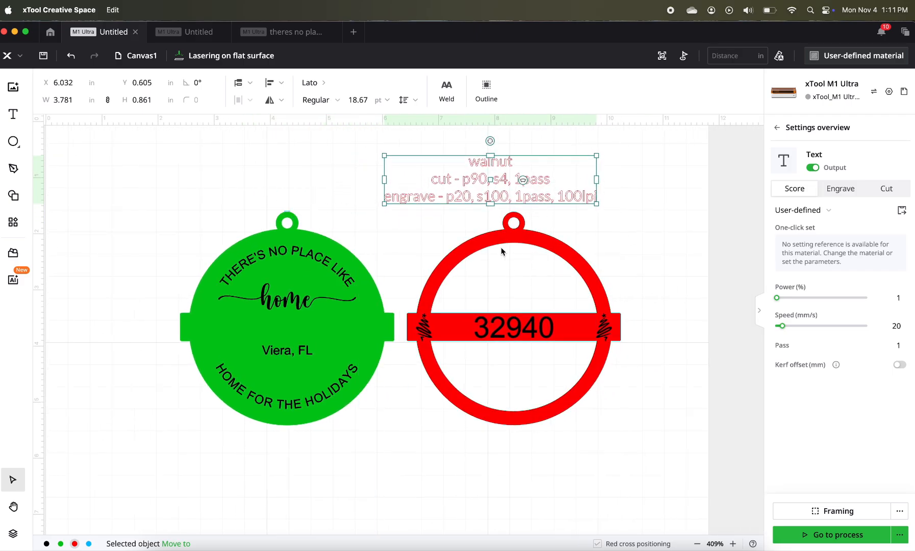
# - Set the red banded ring to Cut with 90% power and a speed of 4 mm/s
pyautogui.click(502, 240)
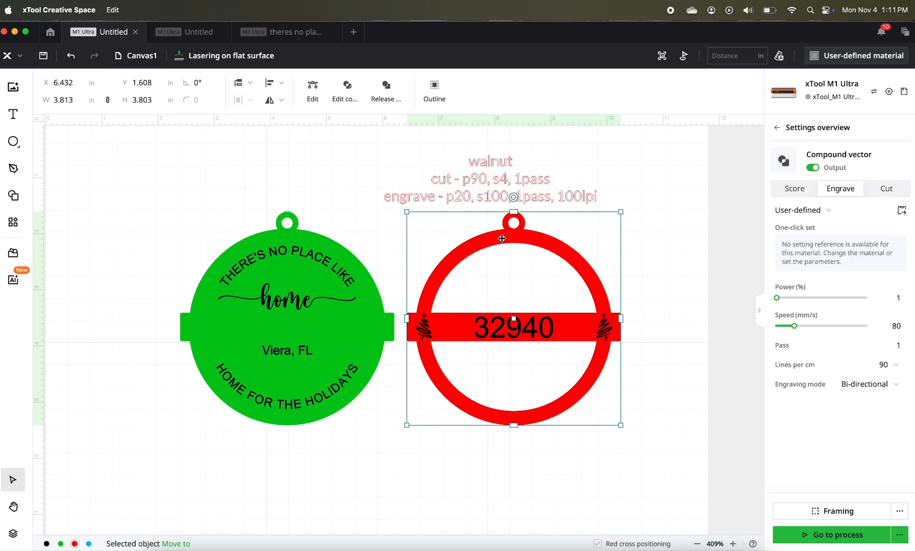
pyautogui.click(890, 193)
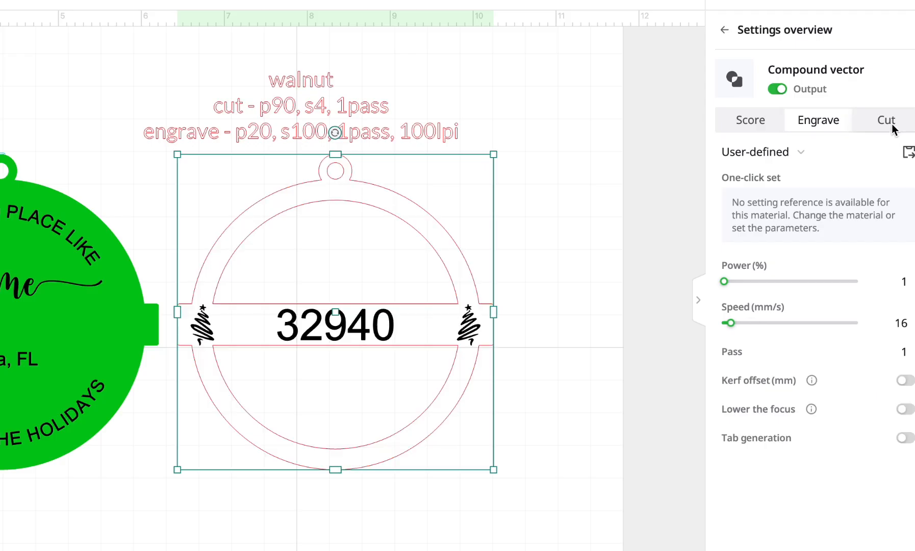
pyautogui.click(906, 285)
pyautogui.write('90')
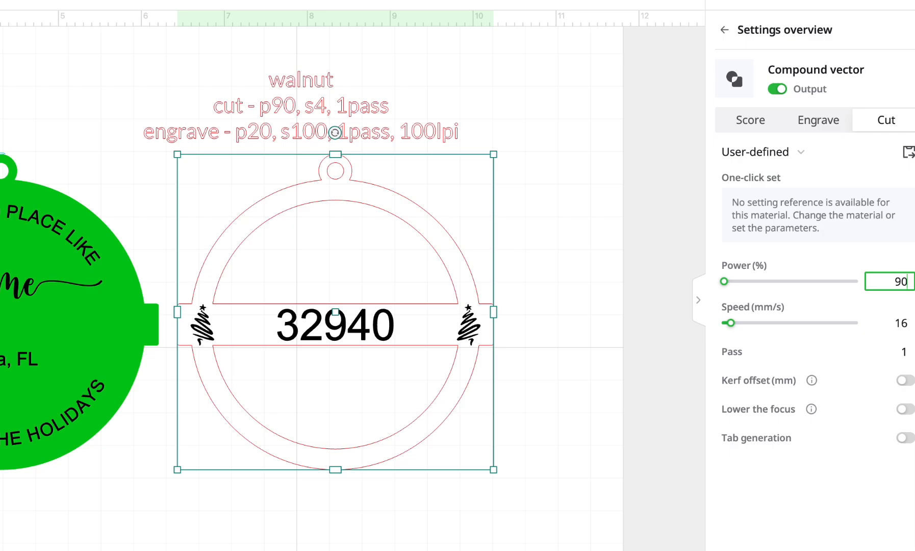
pyautogui.click(902, 322)
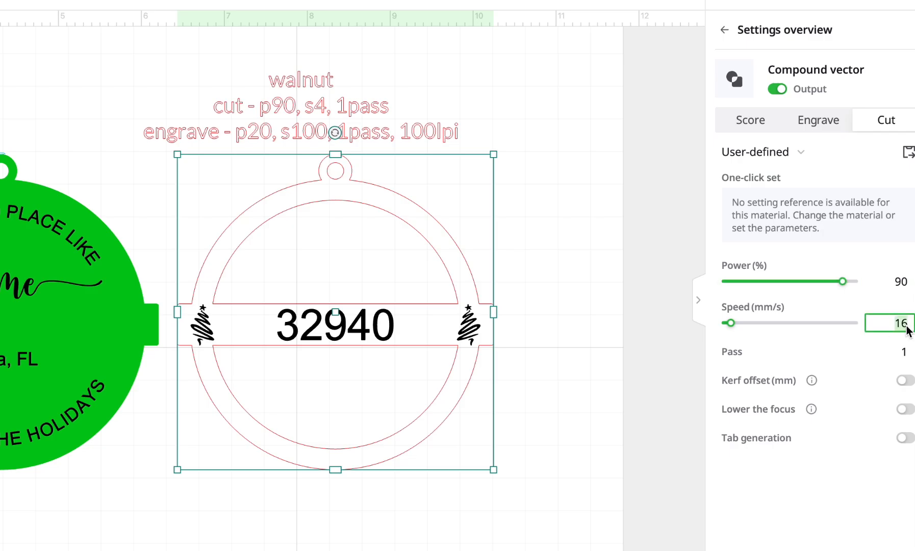
pyautogui.write('4')
pyautogui.press('Tab')
pyautogui.click(553, 255)
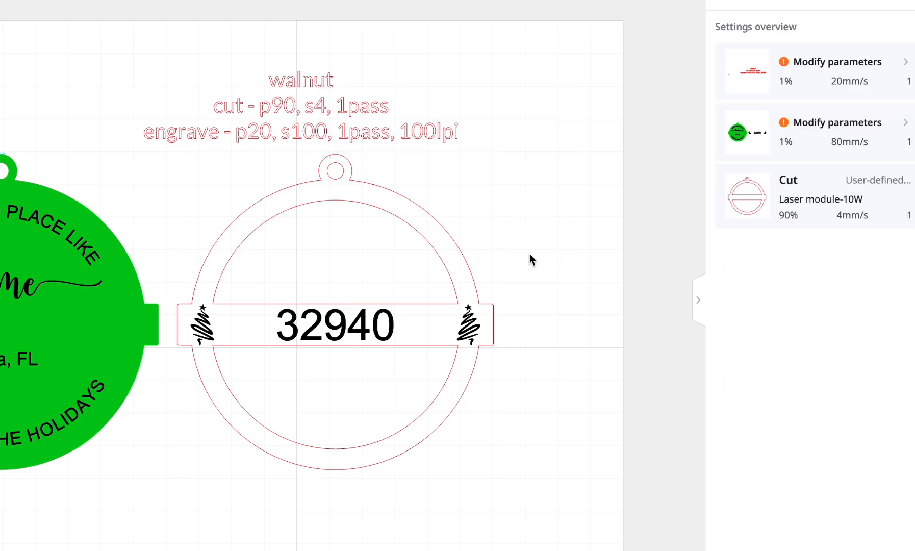
# - Set the band's "32940" text and both Christmas trees to engrave at 20% power, 100 mm/s and 100 lines per cm
pyautogui.click(199, 325)
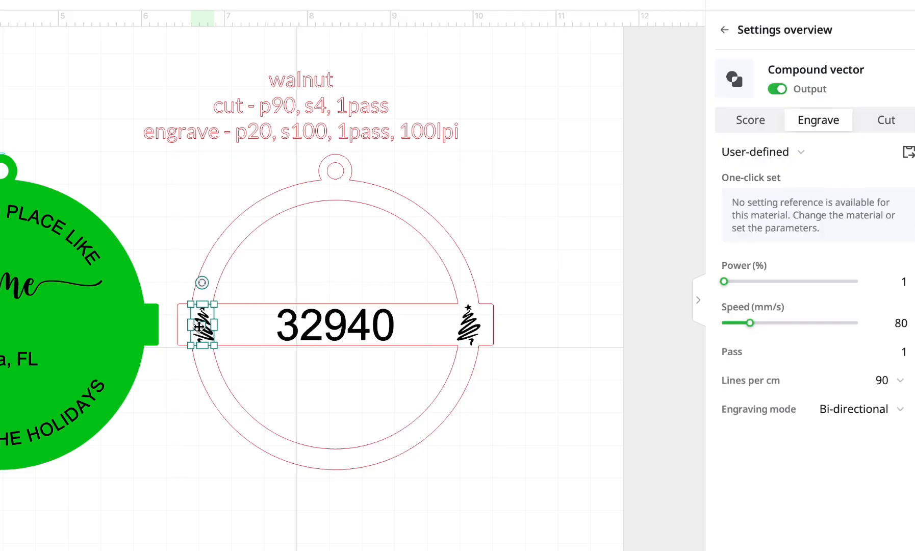
pyautogui.keyDown('shift'); pyautogui.click(362, 323); pyautogui.keyUp('shift')
pyautogui.keyDown('shift'); pyautogui.click(468, 326); pyautogui.keyUp('shift')
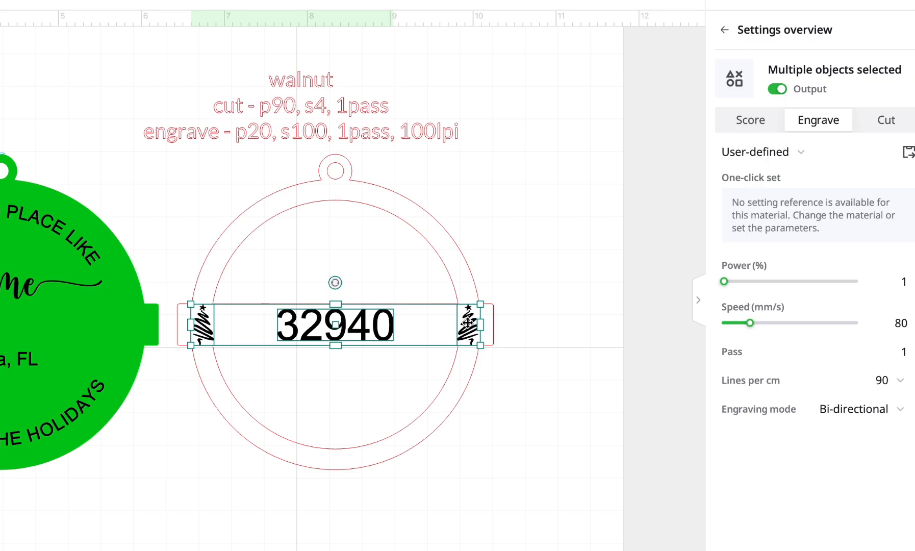
pyautogui.click(901, 282)
pyautogui.write('20')
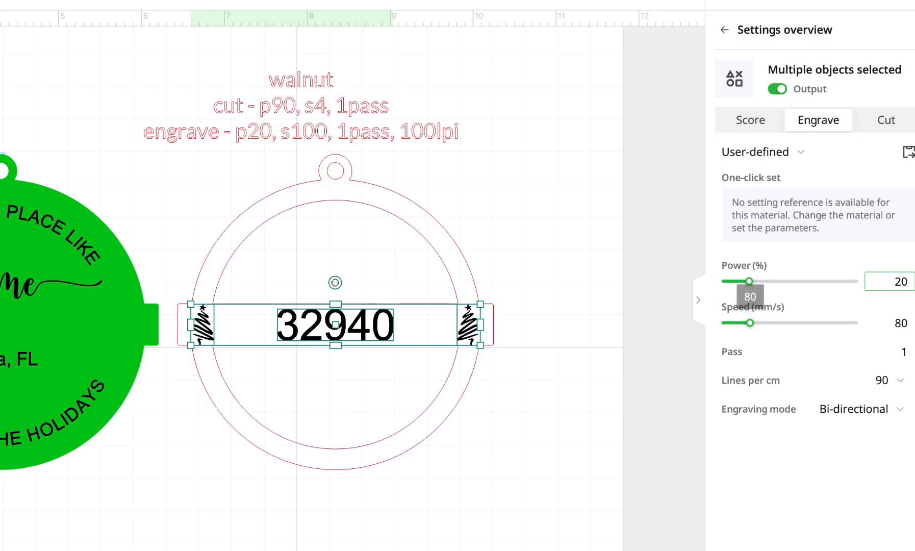
pyautogui.press('Tab')
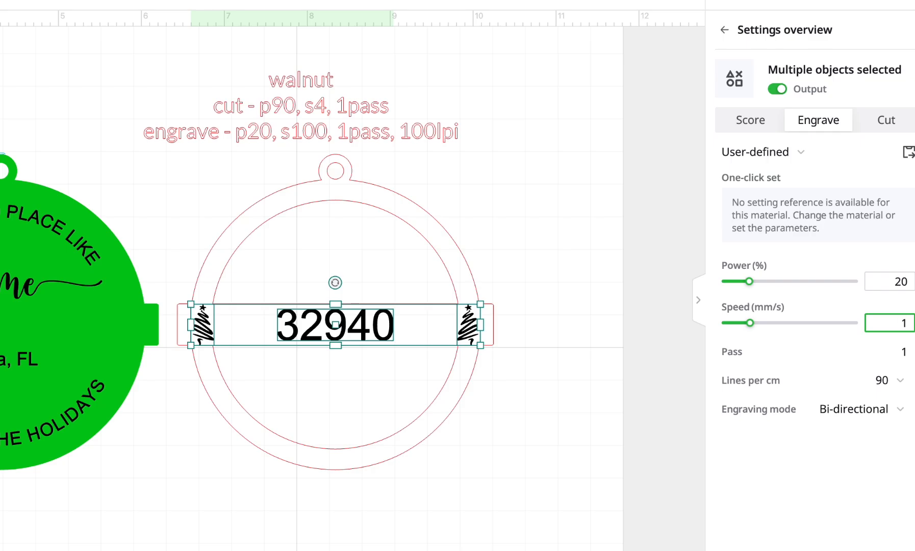
pyautogui.write('00')
pyautogui.press('Tab')
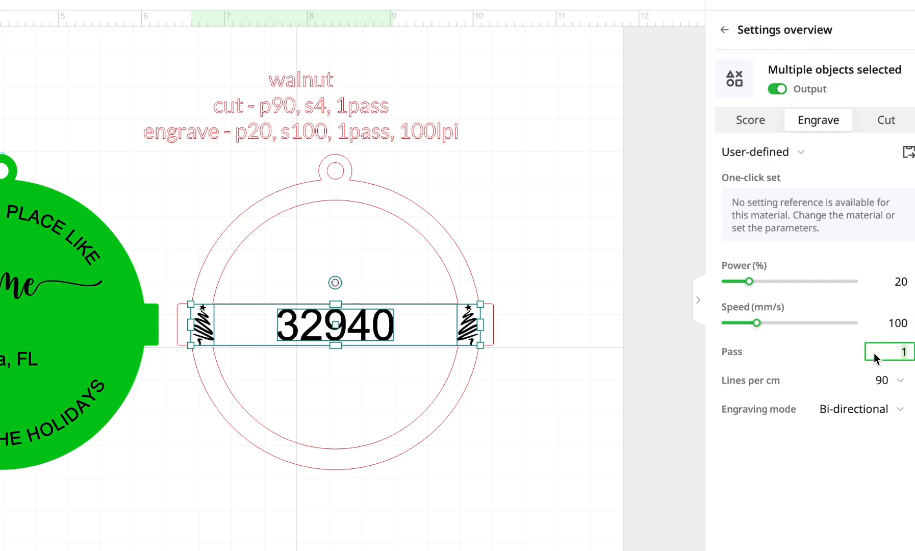
pyautogui.click(897, 379)
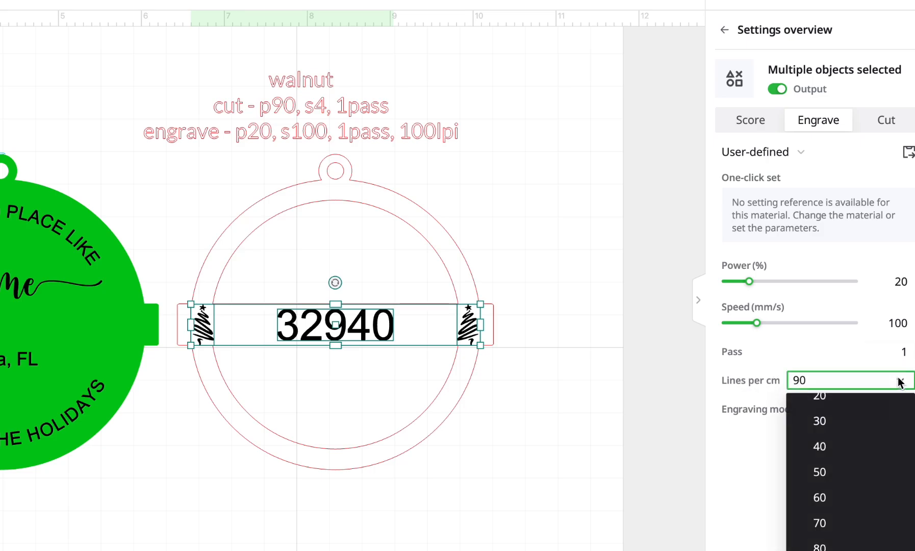
pyautogui.scroll(-2, 841, 510)
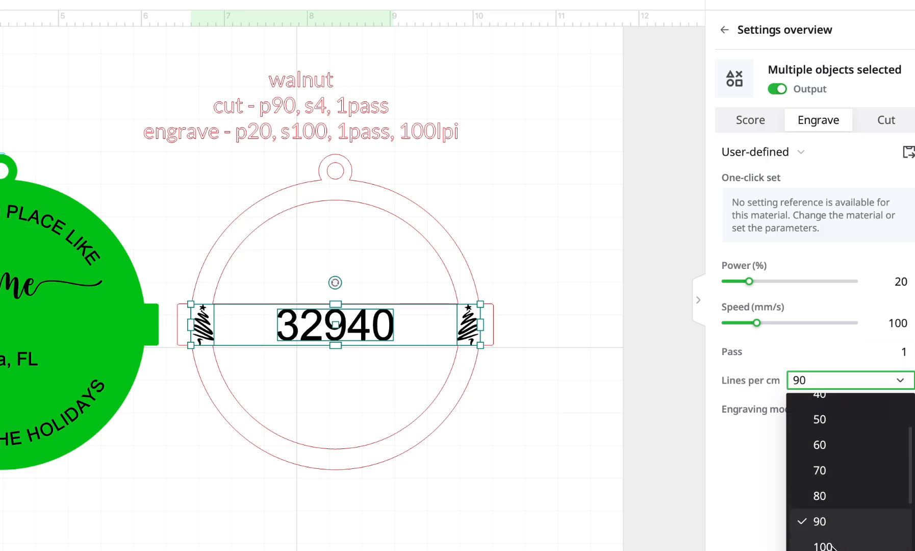
pyautogui.click(832, 544)
pyautogui.click(604, 428)
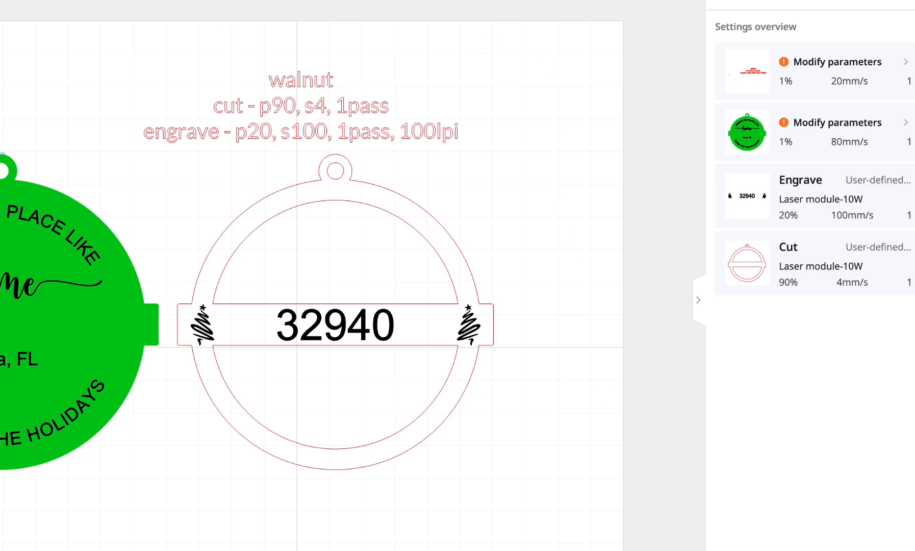
# - Save the project as "zipcode ornament" in the xtool projects folder
pyautogui.press('super+s')
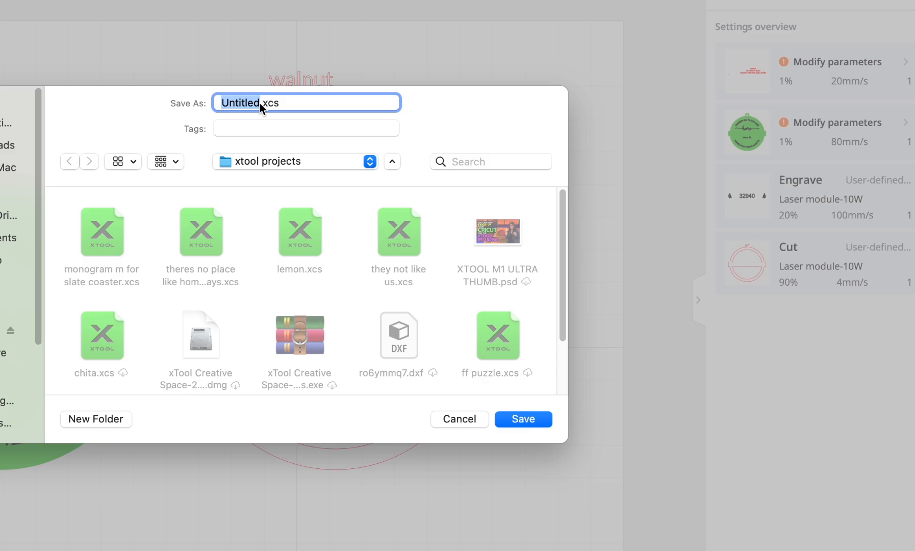
pyautogui.write('zipcode orna')
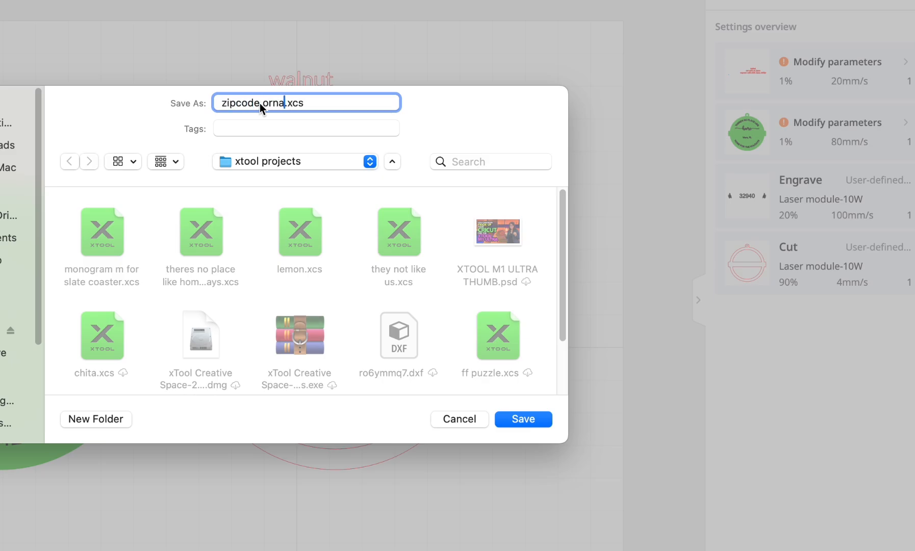
pyautogui.write('ment')
pyautogui.click(516, 425)
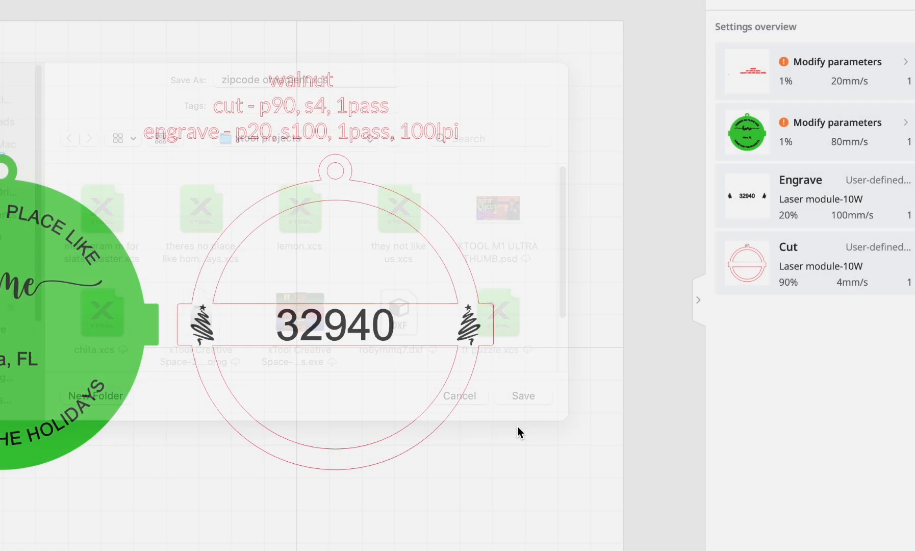
# - Move the walnut settings note into the grey area outside the work area, beyond the red ring
pyautogui.click(471, 233)
pyautogui.moveTo(234, 124); pyautogui.dragTo(391, 134)
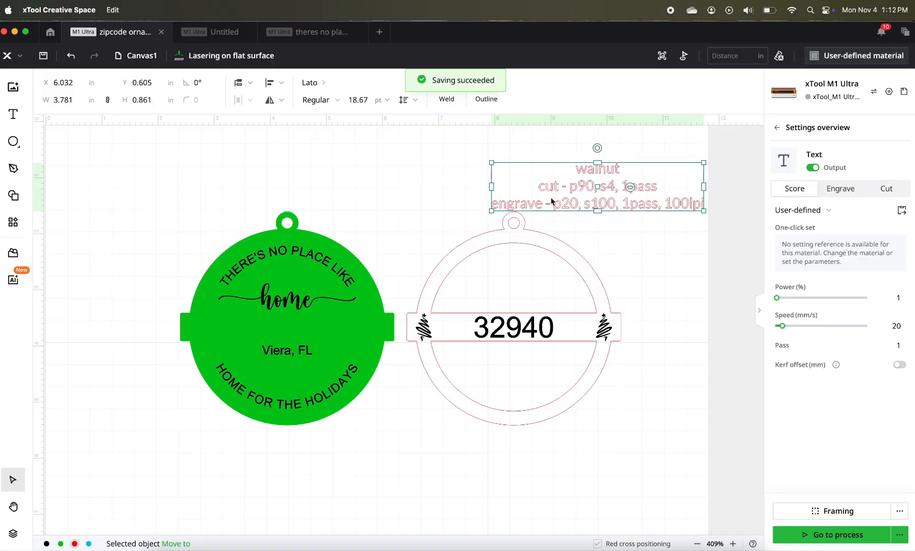
pyautogui.hscroll(5, 551, 201)
pyautogui.moveTo(547, 200); pyautogui.dragTo(723, 236)
pyautogui.hscroll(-3, 723, 236)
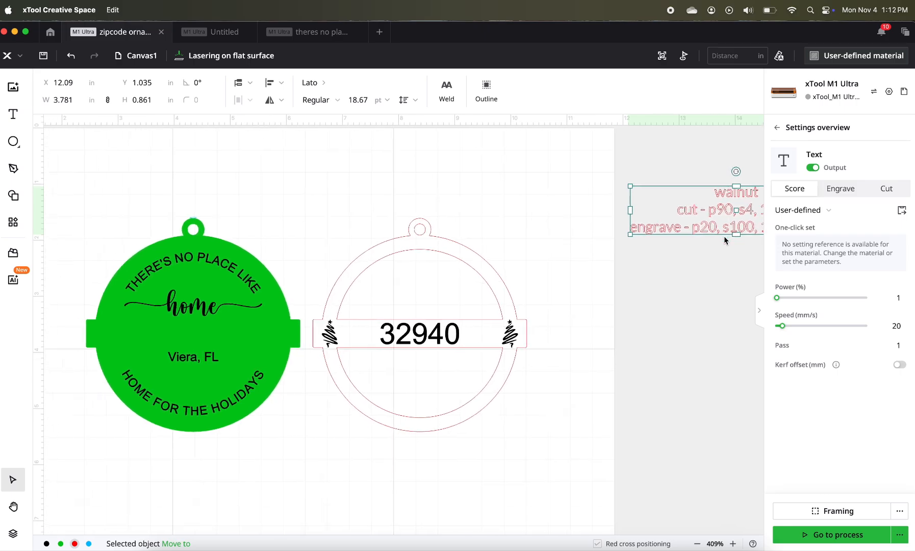
pyautogui.hscroll(-2, 723, 237)
pyautogui.scroll(-1, 723, 237)
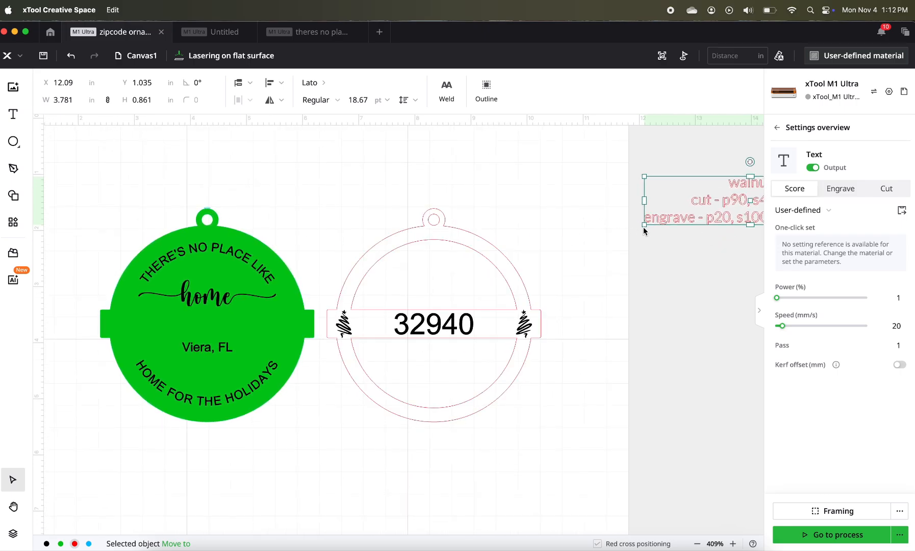
# - Duplicate the walnut settings note and place the copy above and between the two ornament pieces
pyautogui.rightClick(681, 223)
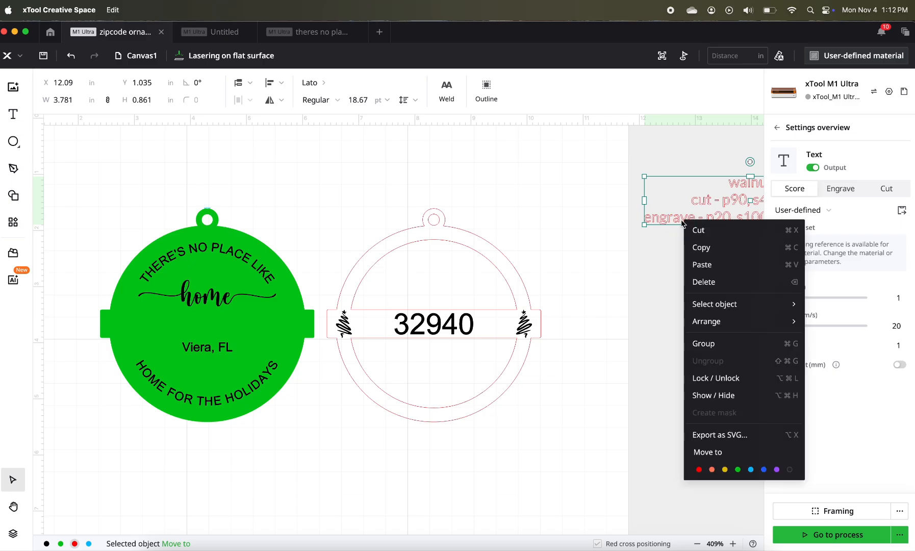
pyautogui.click(694, 252)
pyautogui.rightClick(692, 274)
pyautogui.click(705, 284)
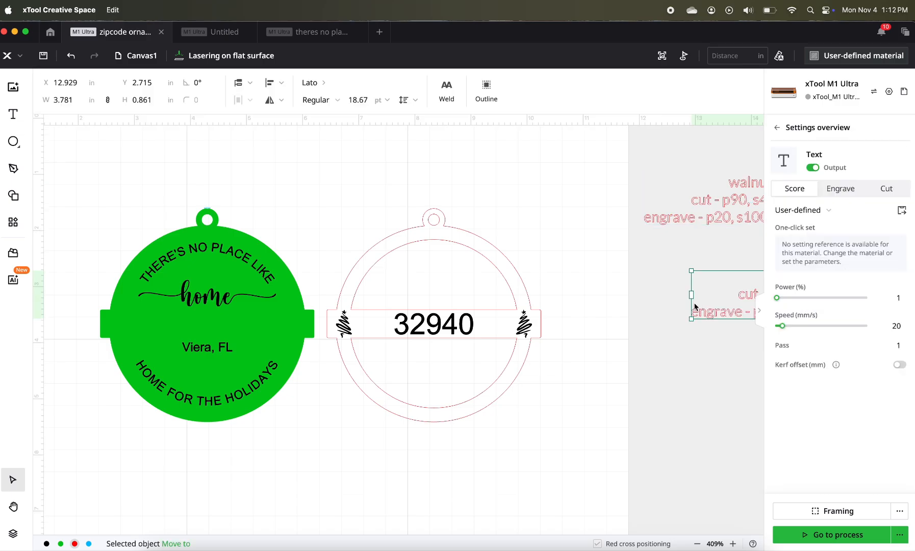
pyautogui.moveTo(710, 312); pyautogui.dragTo(287, 182)
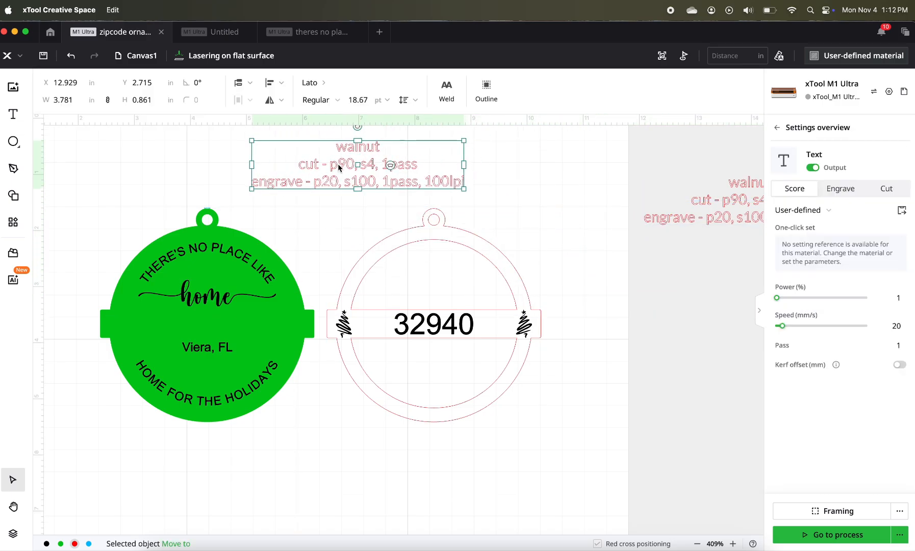
# - Replace the copied note's "walnut" heading with "silver scratch acrlyic"
pyautogui.doubleClick(345, 148)
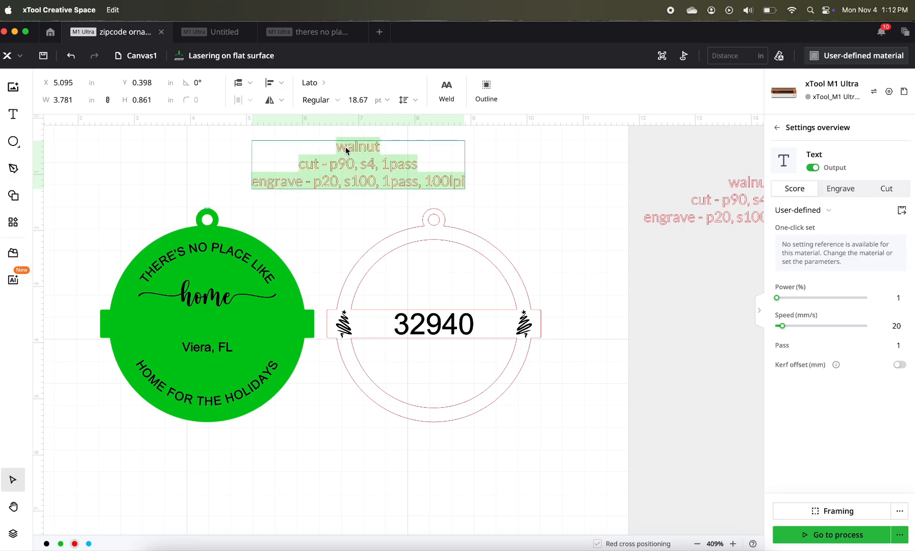
pyautogui.click(348, 151)
pyautogui.moveTo(338, 149); pyautogui.dragTo(380, 149)
pyautogui.write('silver')
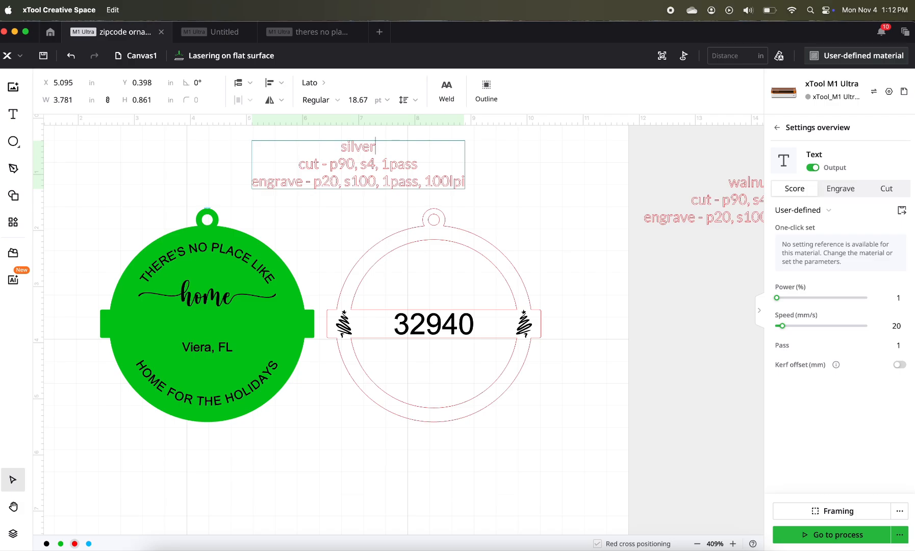
pyautogui.write(' scratch acrlyic')
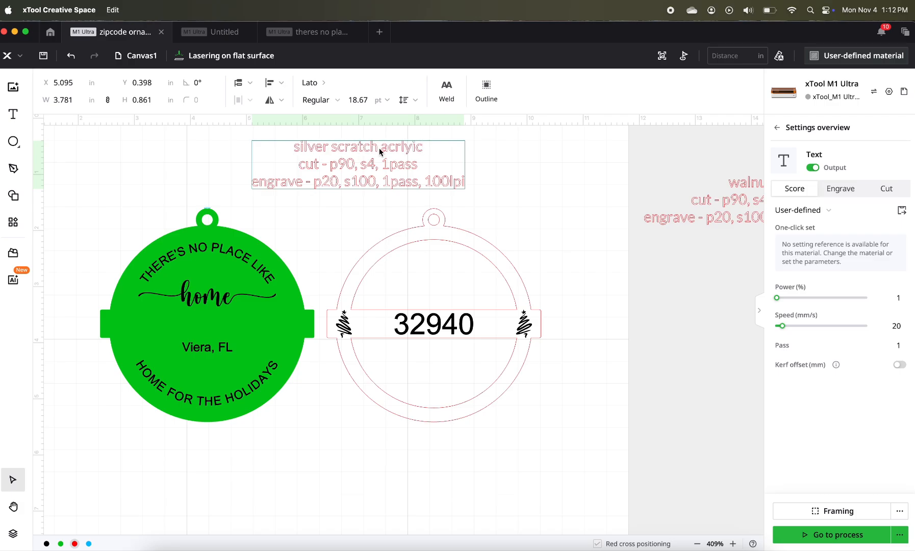
# - Change the acrylic note's cut line to power "p100" and speed "s3"
pyautogui.moveTo(338, 164); pyautogui.dragTo(352, 167)
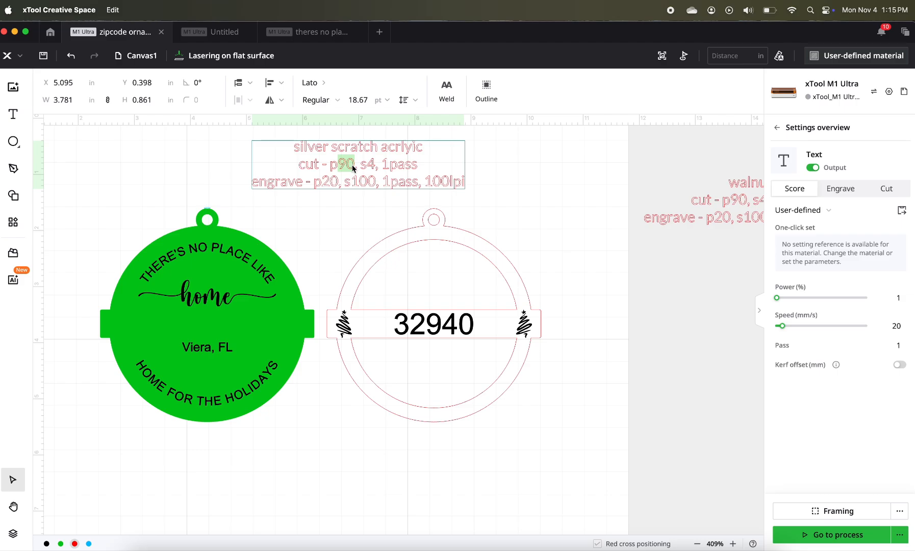
pyautogui.write('199')
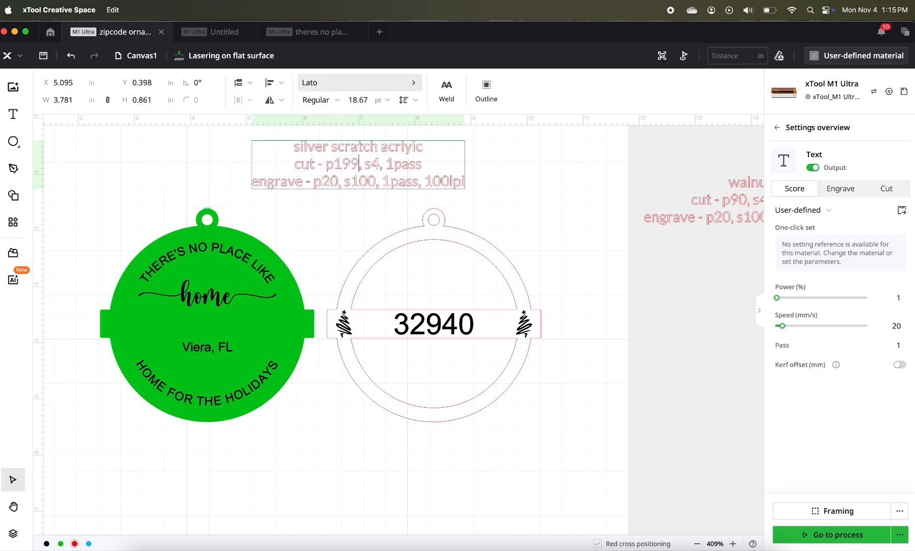
pyautogui.press('BackSpace')
pyautogui.press('BackSpace')
pyautogui.write('00')
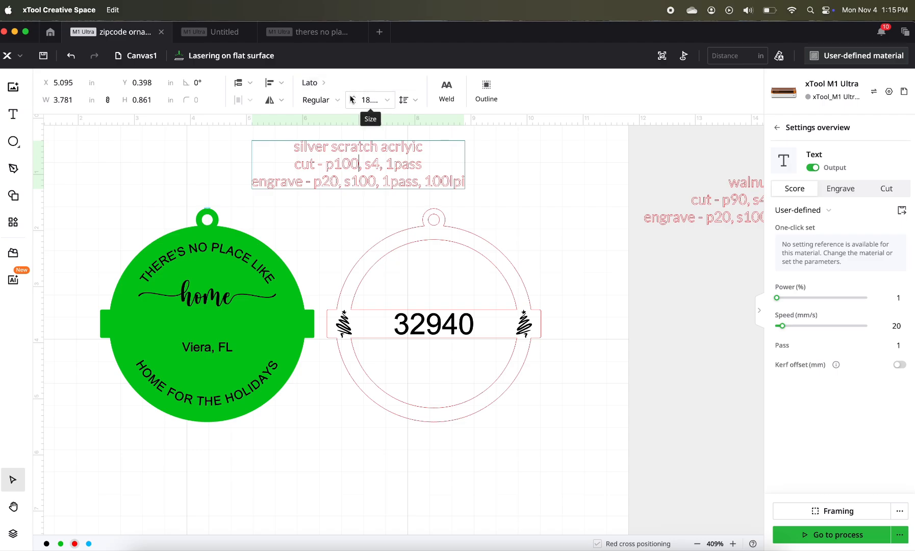
pyautogui.click(380, 164)
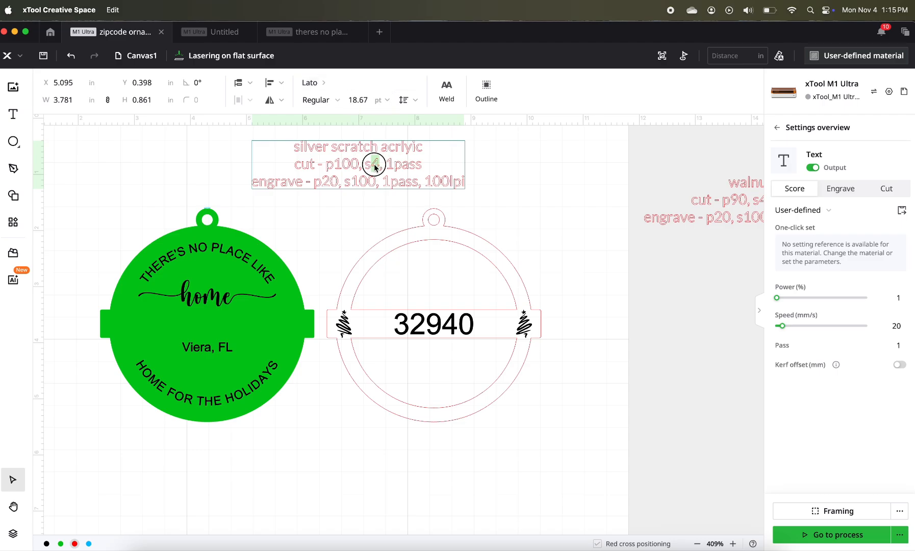
pyautogui.press('BackSpace')
pyautogui.write('3')
# - Change the acrylic note's engrave line to power "p100" and speed "s150"
pyautogui.click(328, 185)
pyautogui.moveTo(324, 184); pyautogui.dragTo(328, 184)
pyautogui.write('0, 1')
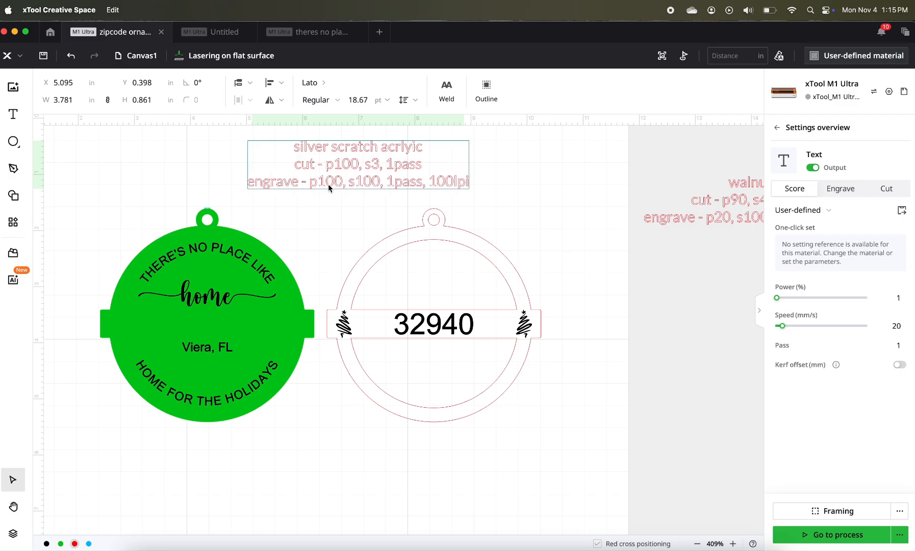
pyautogui.click(374, 183)
pyautogui.press('BackSpace')
pyautogui.write('5')
# - Set the green backing shape to Cut with 100% power and a speed of 3 mm/s
pyautogui.click(205, 230)
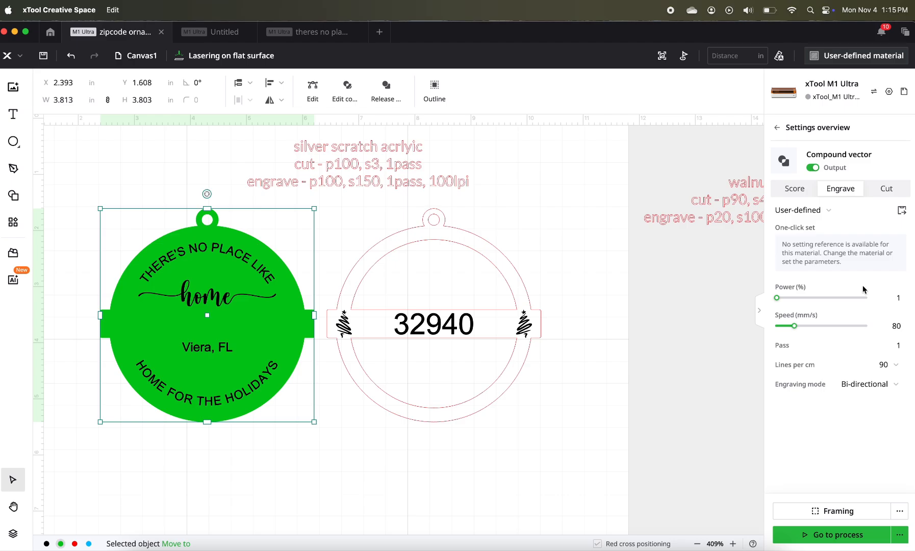
pyautogui.click(887, 189)
pyautogui.click(890, 297)
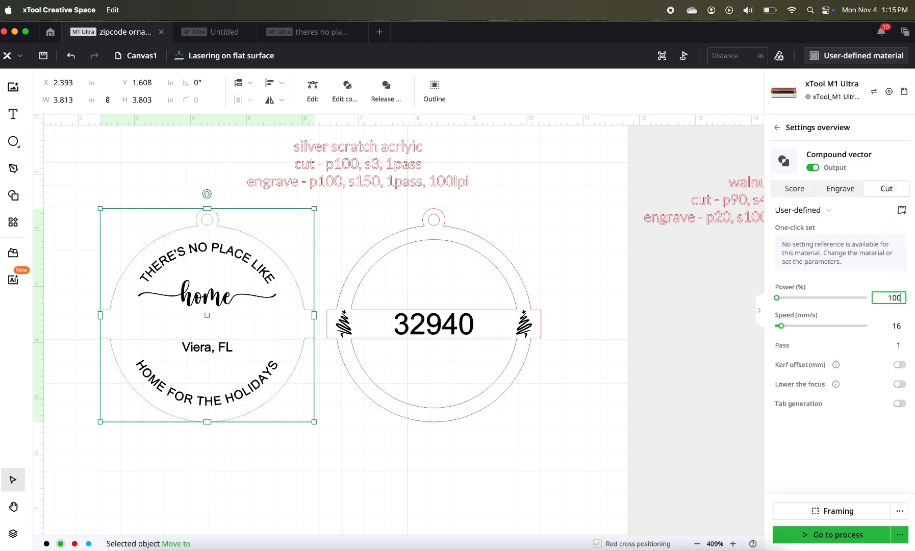
pyautogui.press('Tab')
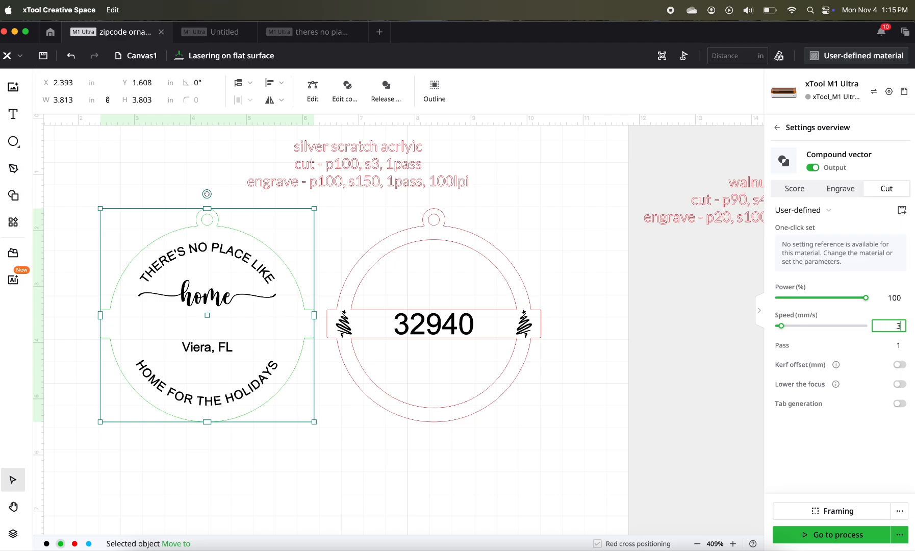
pyautogui.press('Tab')
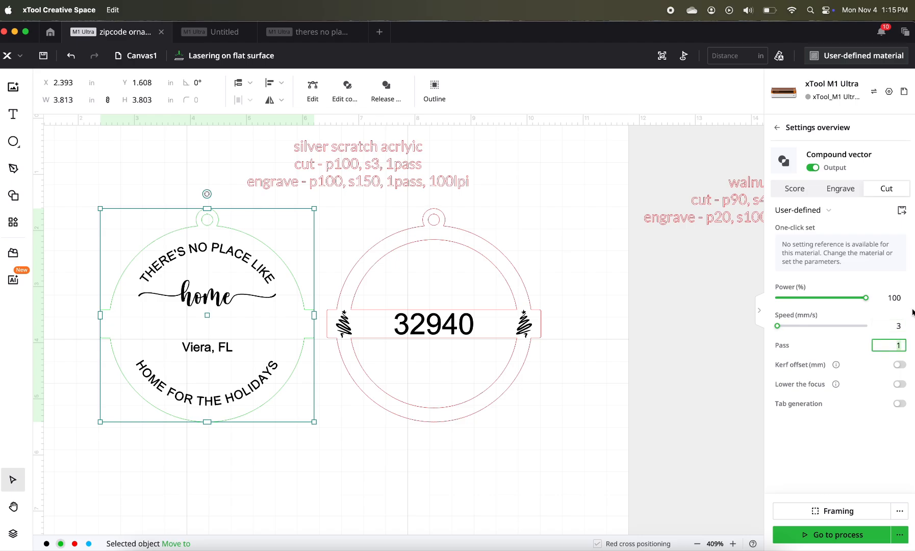
# - Set all four text objects on the backing to engrave at 100% power and 150 mm/s
pyautogui.click(209, 254)
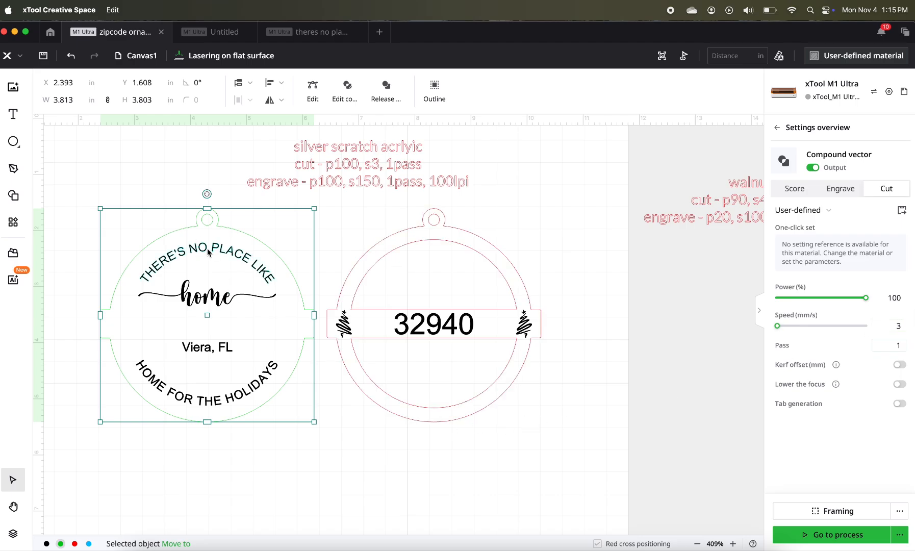
pyautogui.keyDown('shift'); pyautogui.click(211, 296); pyautogui.keyUp('shift')
pyautogui.keyDown('shift'); pyautogui.click(220, 349); pyautogui.keyUp('shift')
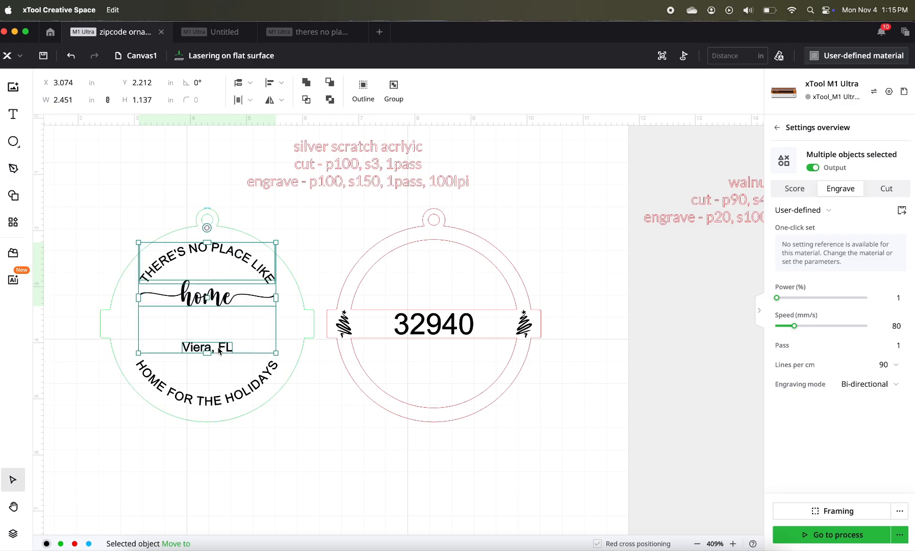
pyautogui.keyDown('shift'); pyautogui.click(227, 401); pyautogui.keyUp('shift')
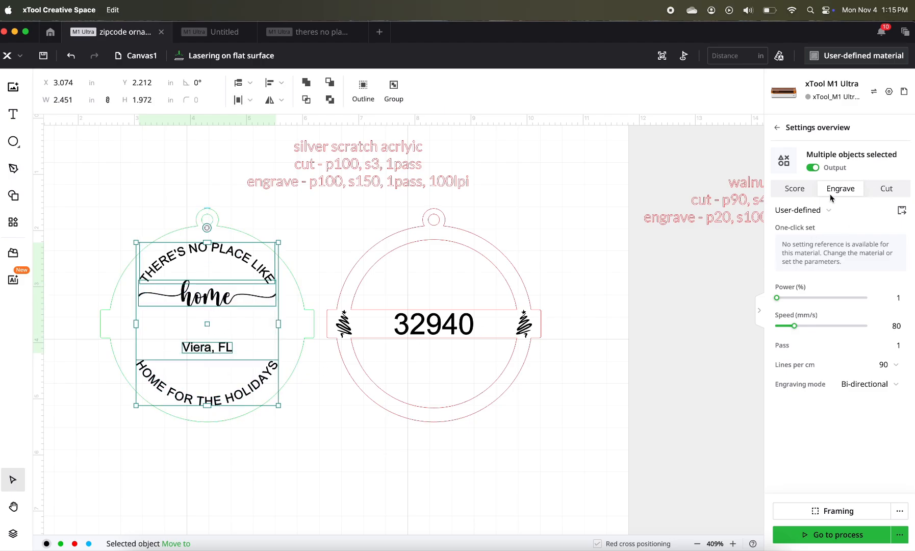
pyautogui.click(896, 301)
pyautogui.write('00')
pyautogui.press('Tab')
pyautogui.write('1')
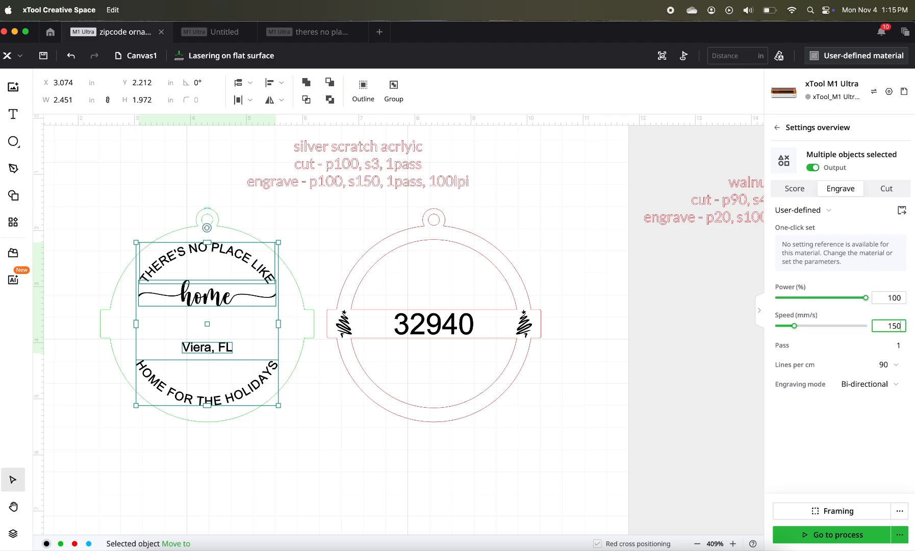
pyautogui.write('50')
# - Set the backing texts' engraving density to 100 lines per cm and save the project
pyautogui.press('Tab')
pyautogui.press('Tab')
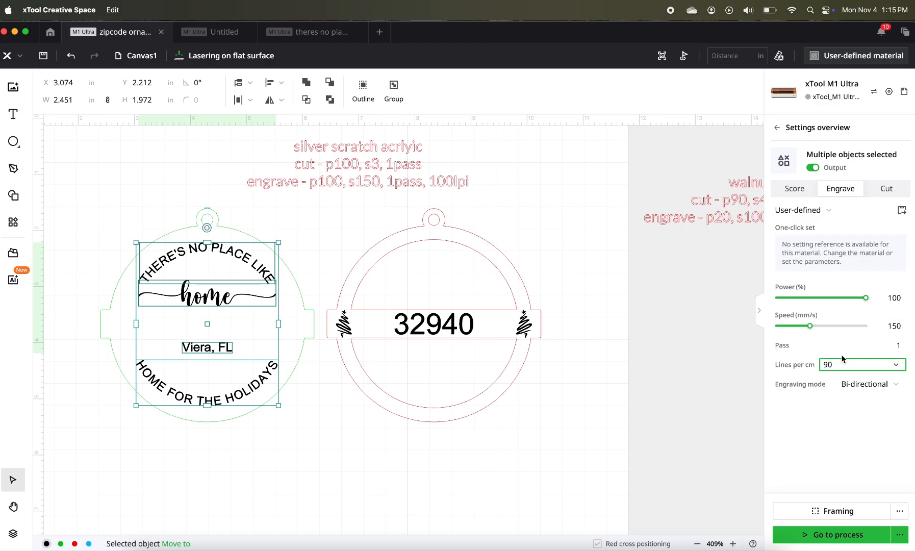
pyautogui.click(893, 364)
pyautogui.scroll(-1, 853, 489)
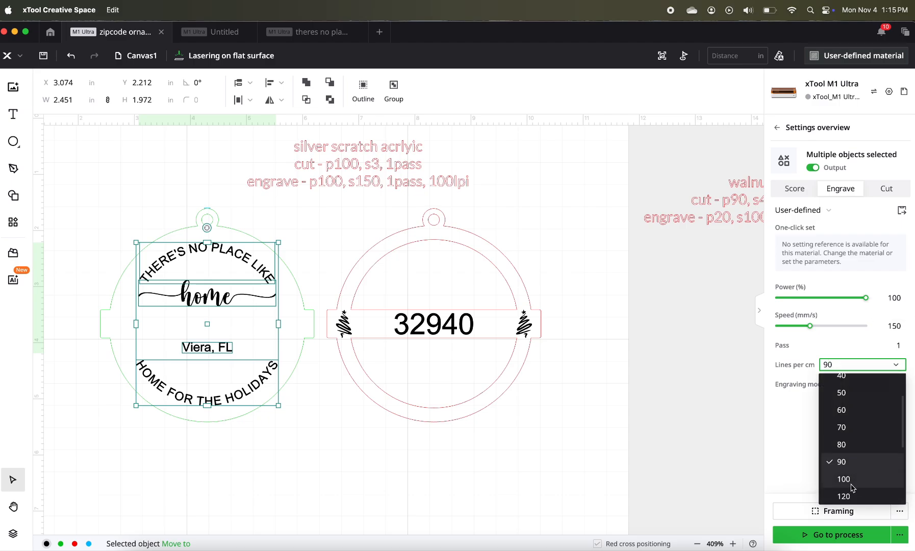
pyautogui.click(849, 484)
pyautogui.click(619, 414)
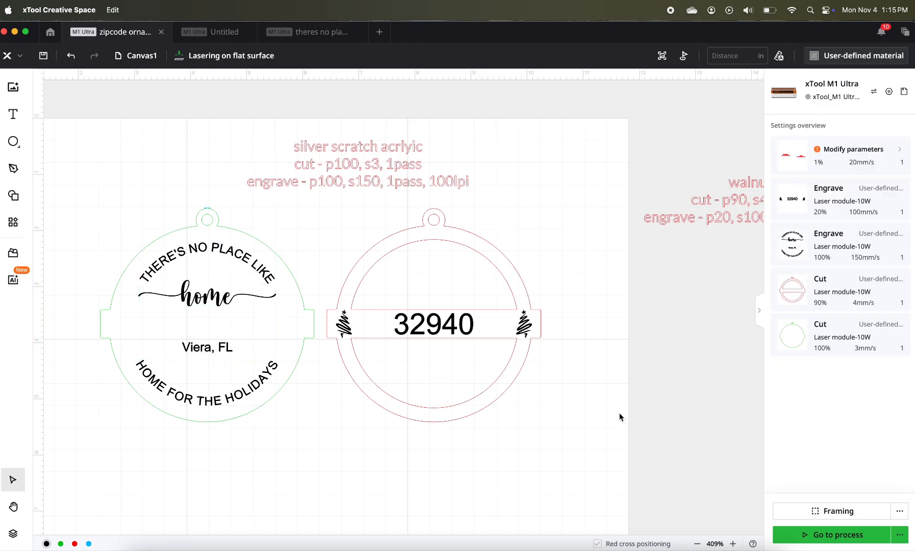
pyautogui.click(44, 59)
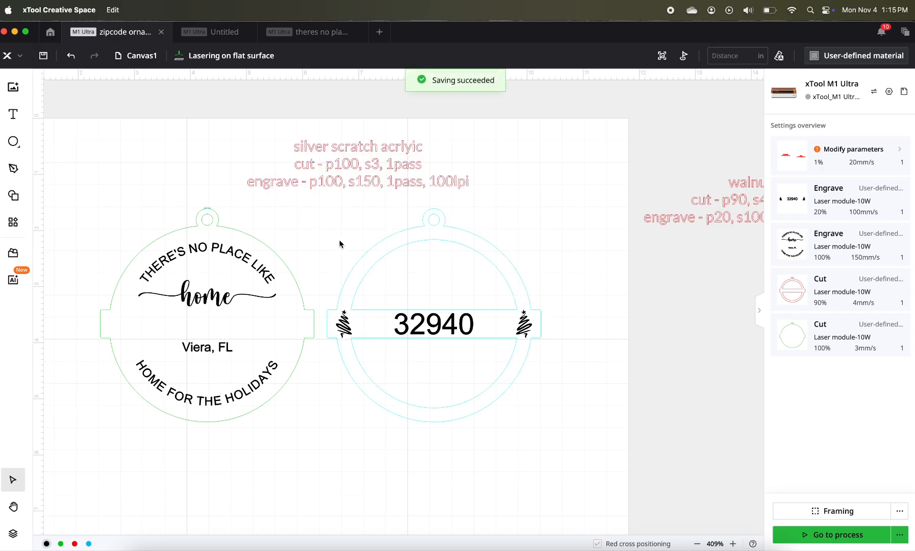
# - Select the red banded ring beside the backing
pyautogui.click(336, 416)
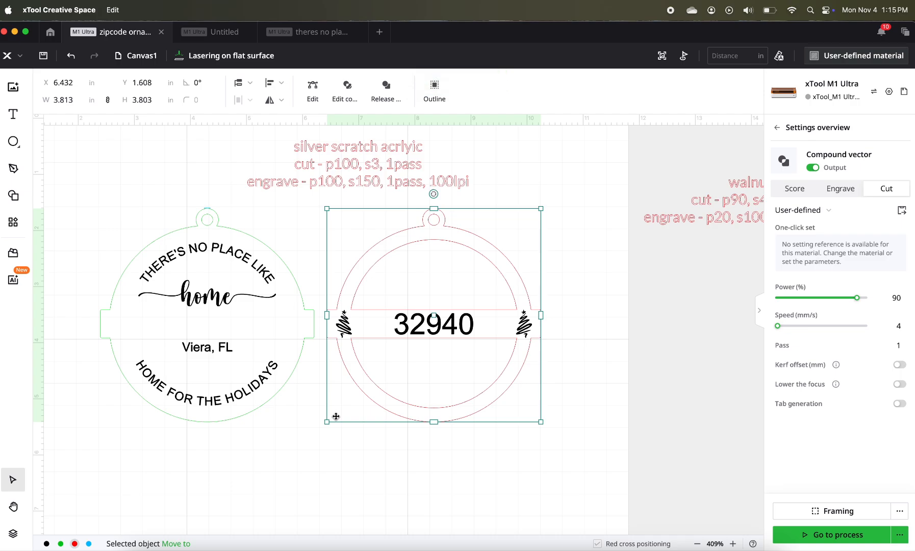